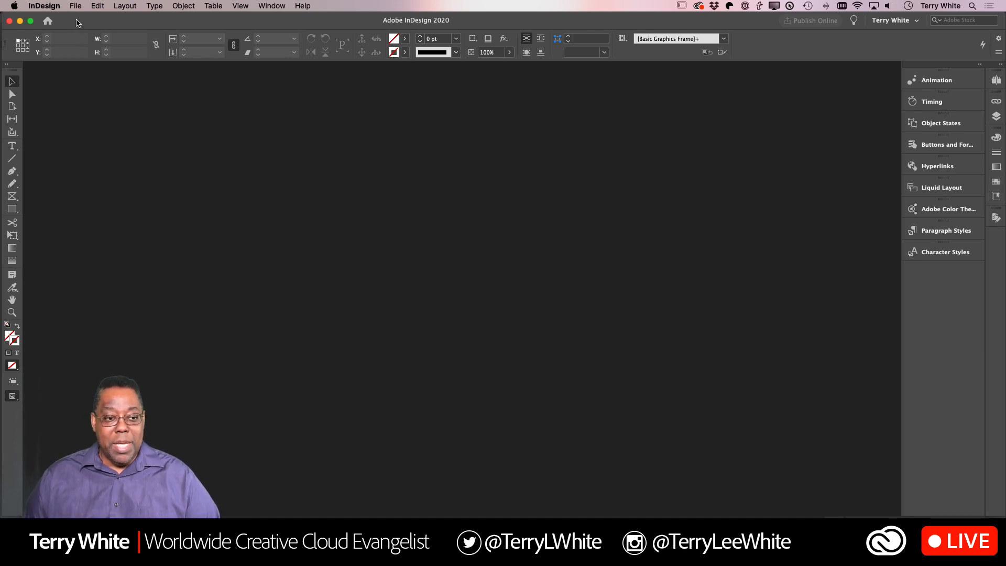
# - Start a new print document from the Letter preset with facing pages turned off and landscape orientation
pyautogui.click(76, 7)
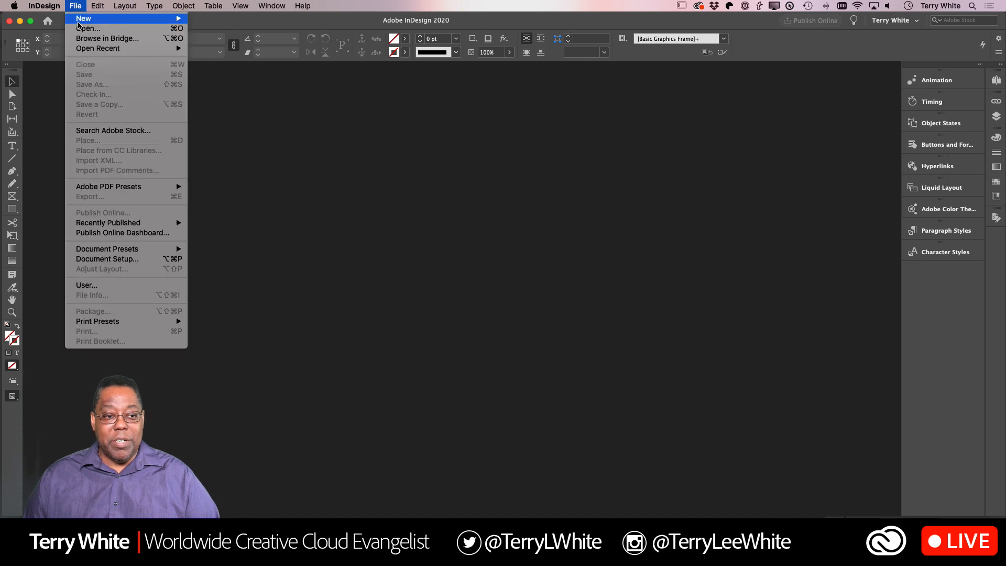
pyautogui.moveTo(80, 21)
pyautogui.click(220, 21)
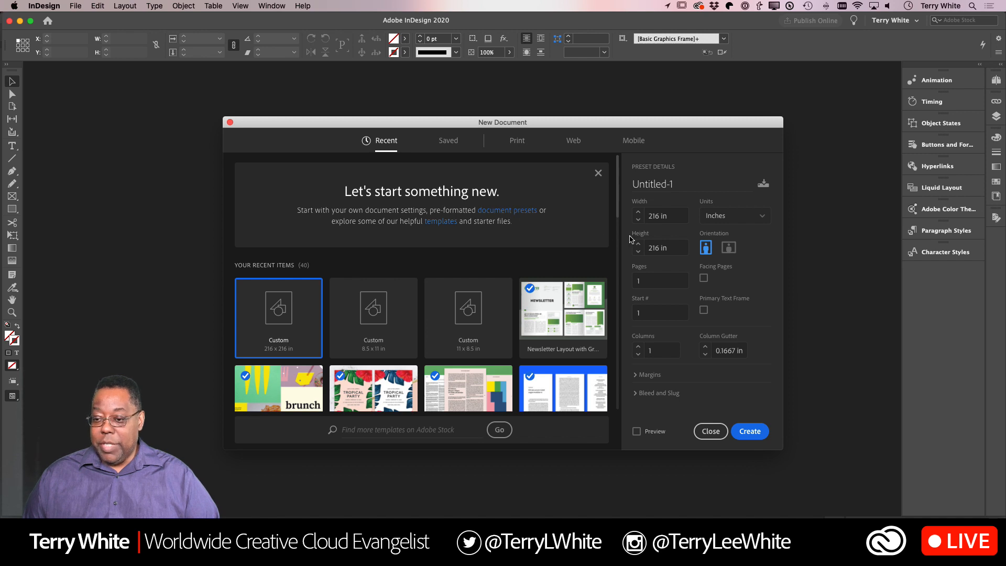
pyautogui.click(517, 141)
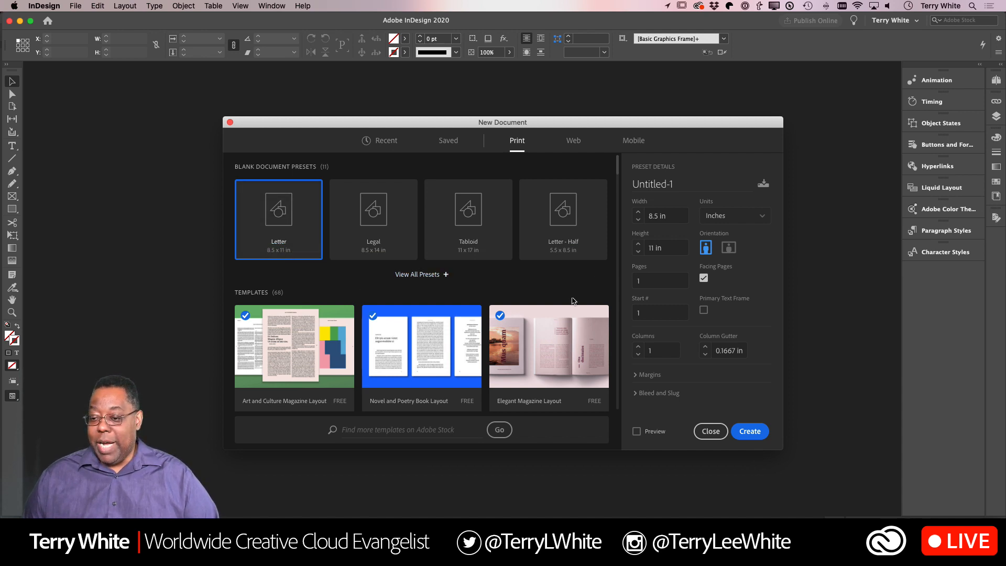
pyautogui.click(704, 278)
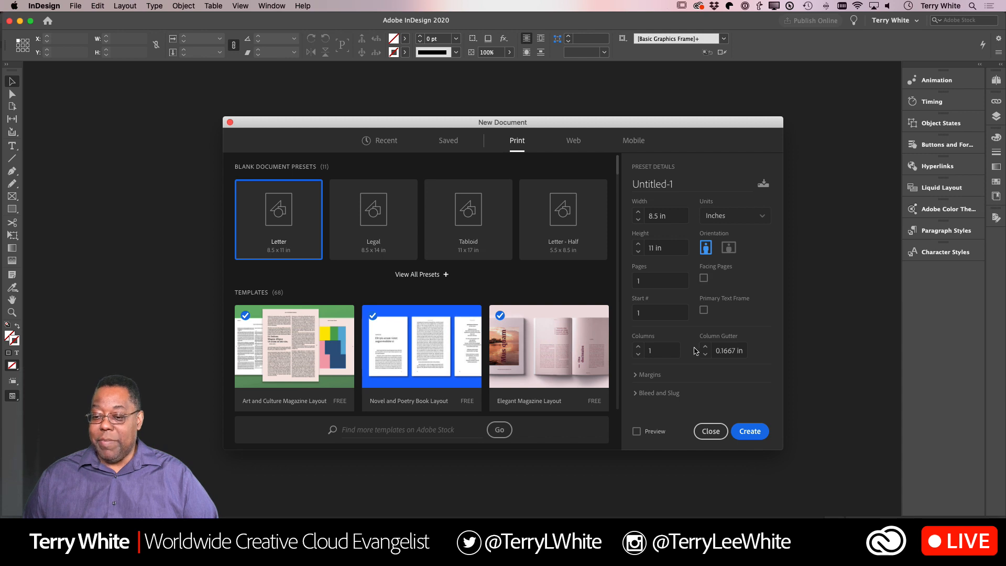
pyautogui.click(729, 247)
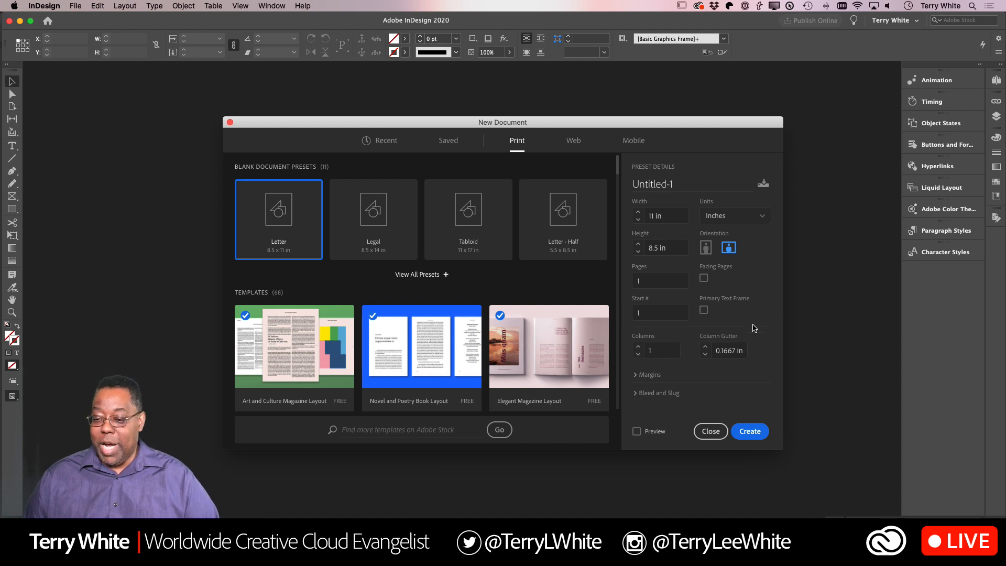
# - Set all four margins to 0.25 in and create the document
pyautogui.click(636, 374)
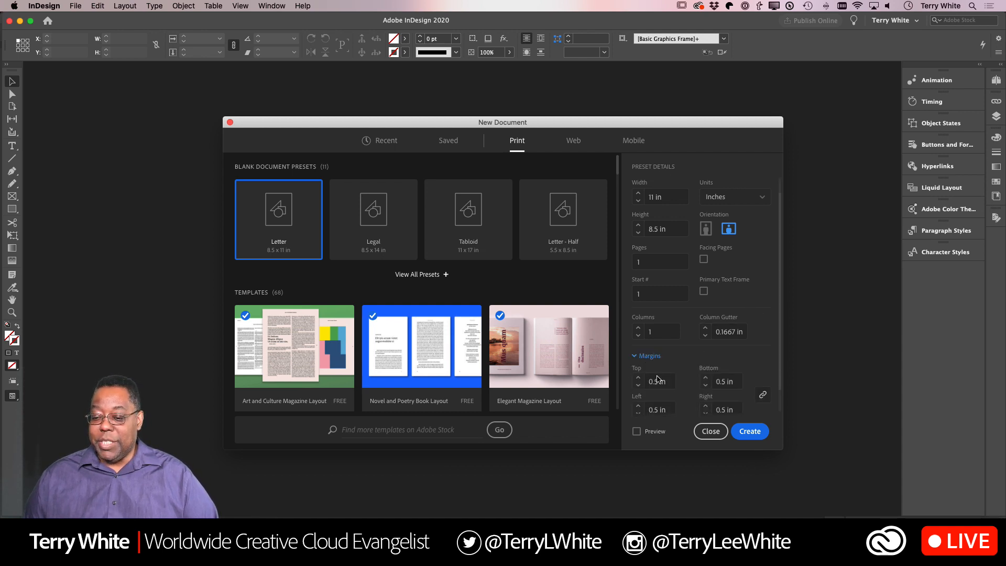
pyautogui.moveTo(738, 126); pyautogui.dragTo(674, 86)
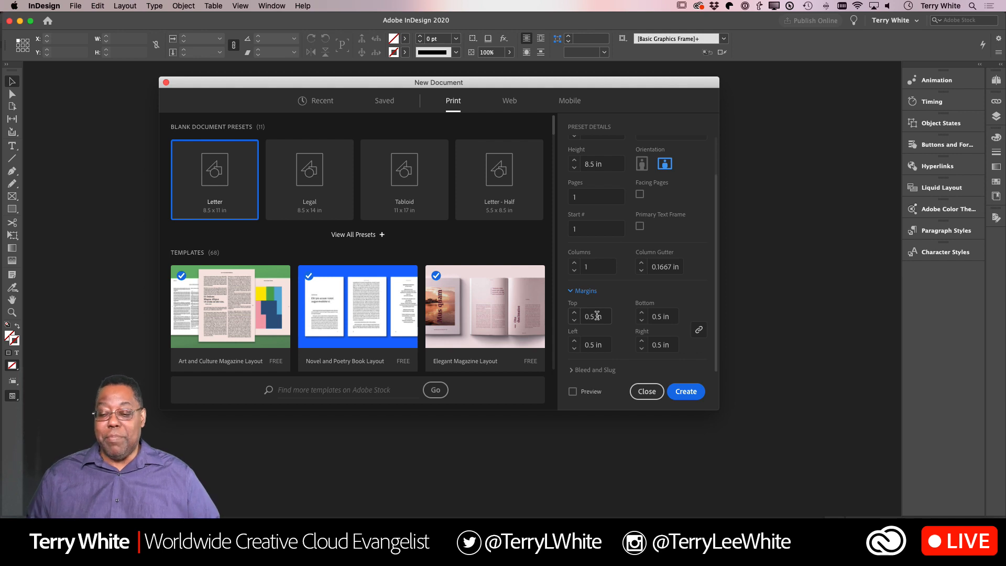
pyautogui.moveTo(606, 317); pyautogui.dragTo(569, 316)
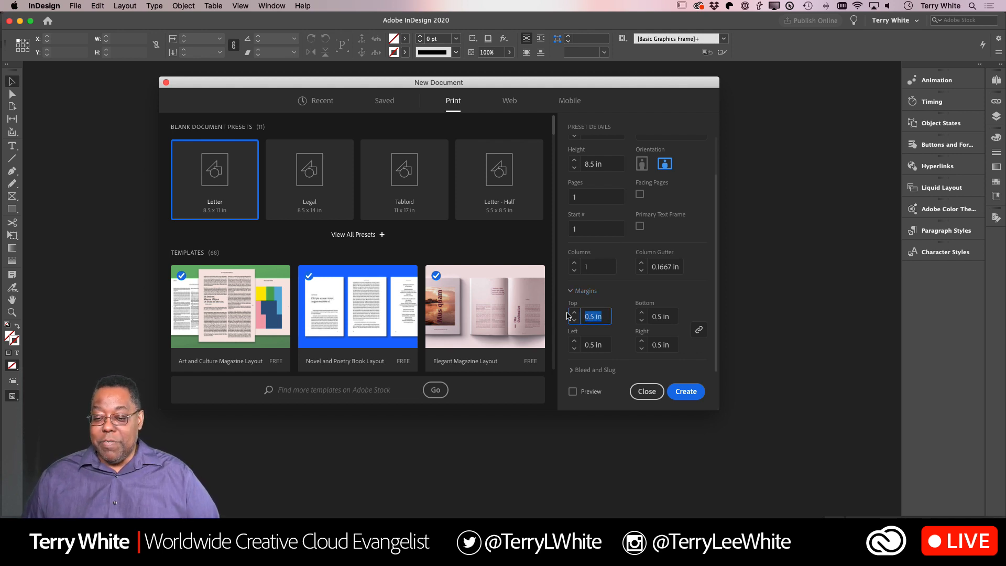
pyautogui.write('.25')
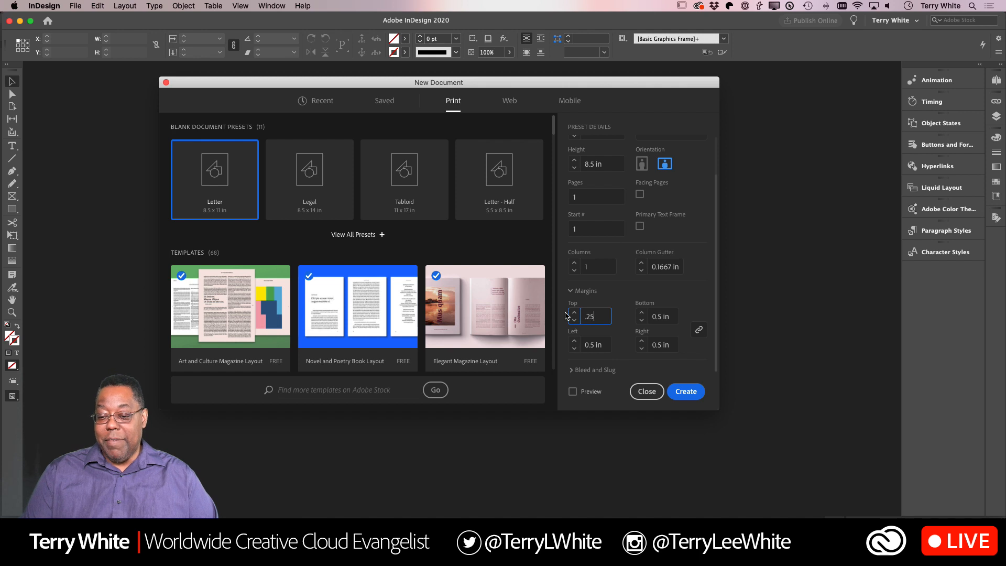
pyautogui.press('Tab')
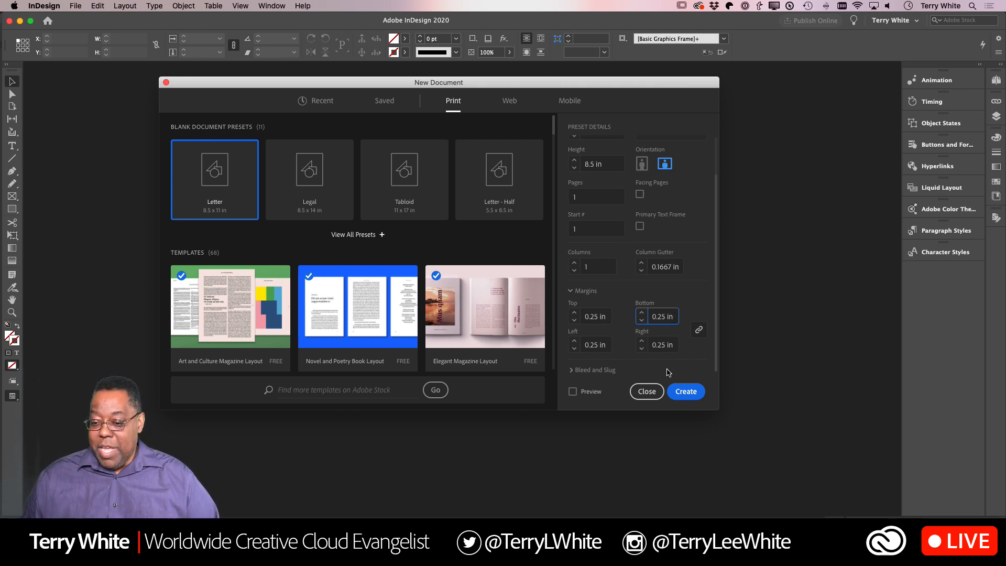
pyautogui.click(684, 394)
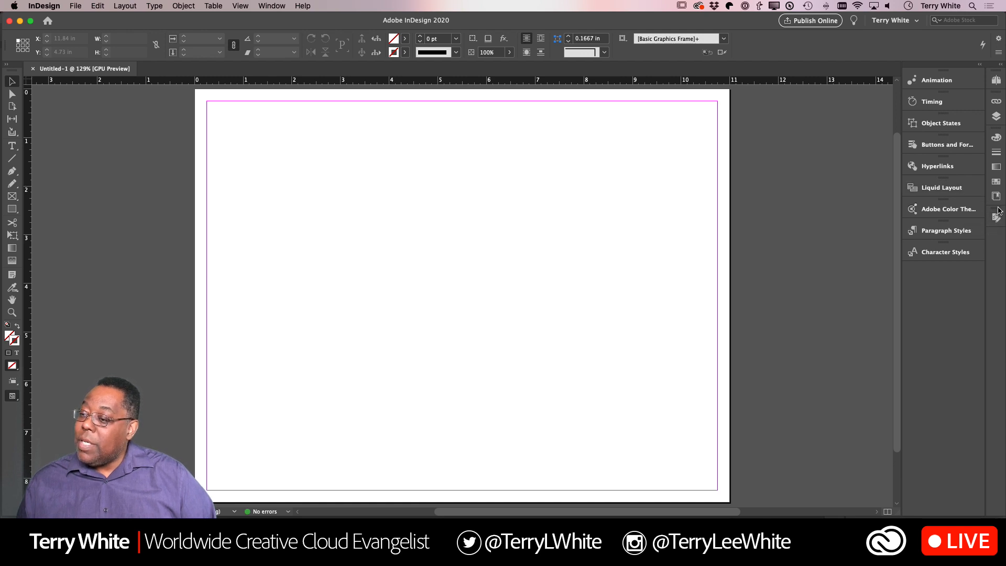
# - Show the Creative Cloud libraries and switch to the Adobe Live 2019 library
pyautogui.click(997, 196)
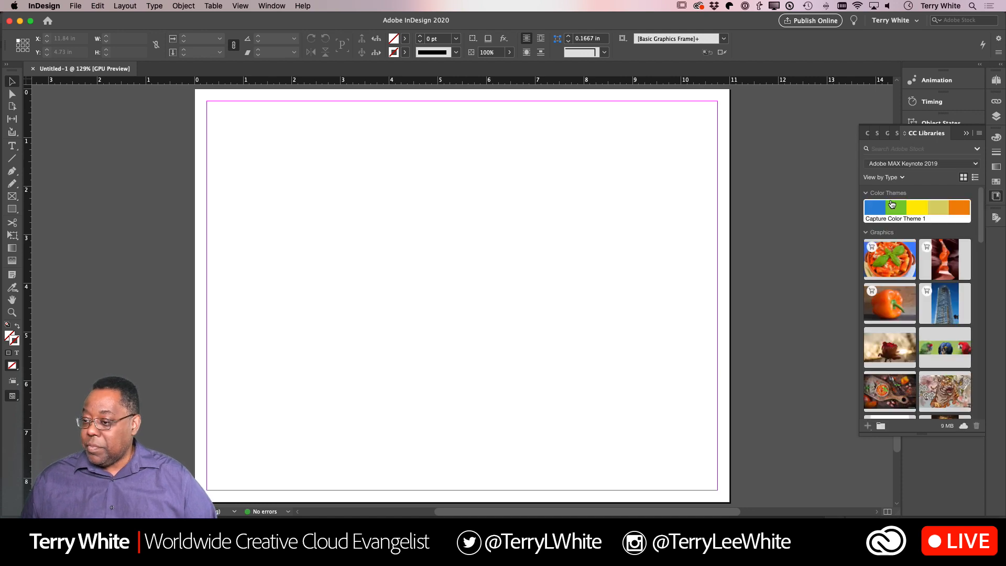
pyautogui.click(922, 165)
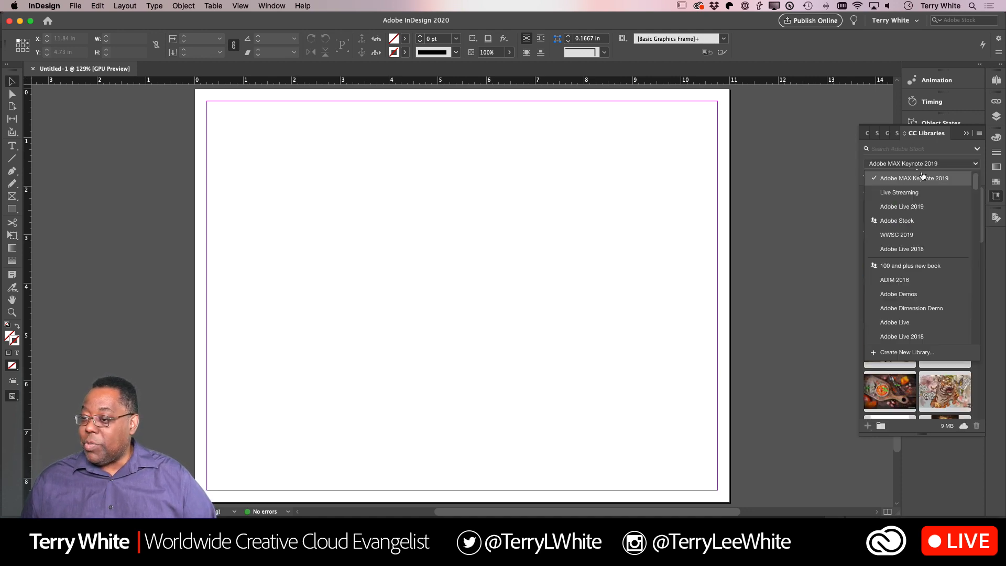
pyautogui.click(907, 209)
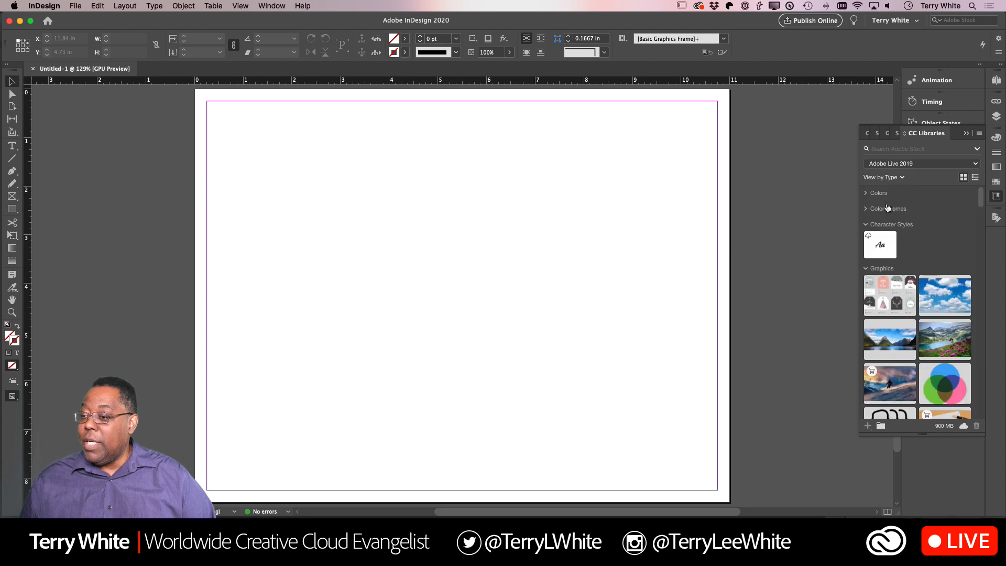
# - Search Adobe Stock for holiday gift tag images from within the libraries
pyautogui.click(901, 149)
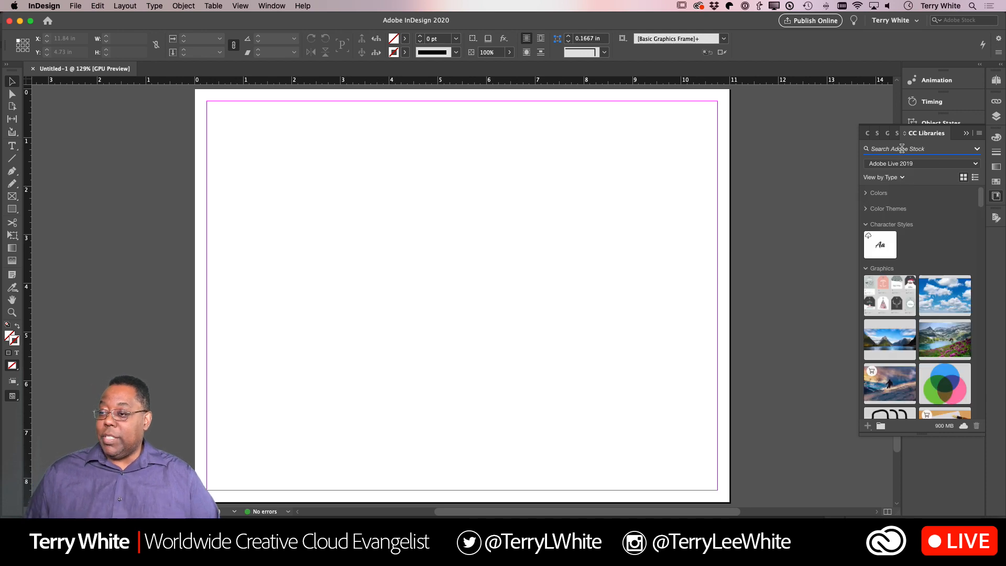
pyautogui.click(977, 150)
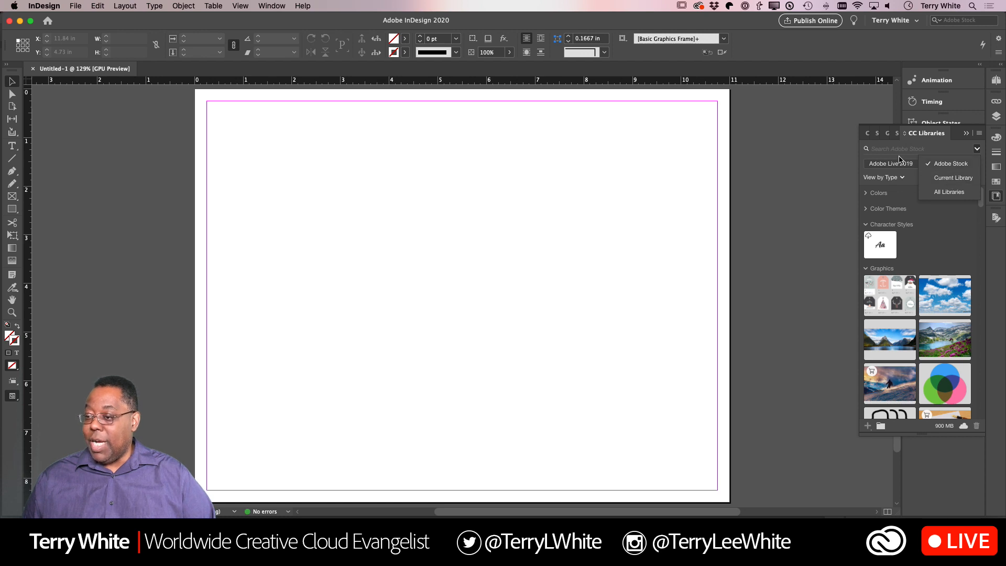
pyautogui.click(895, 149)
pyautogui.write('Holiday')
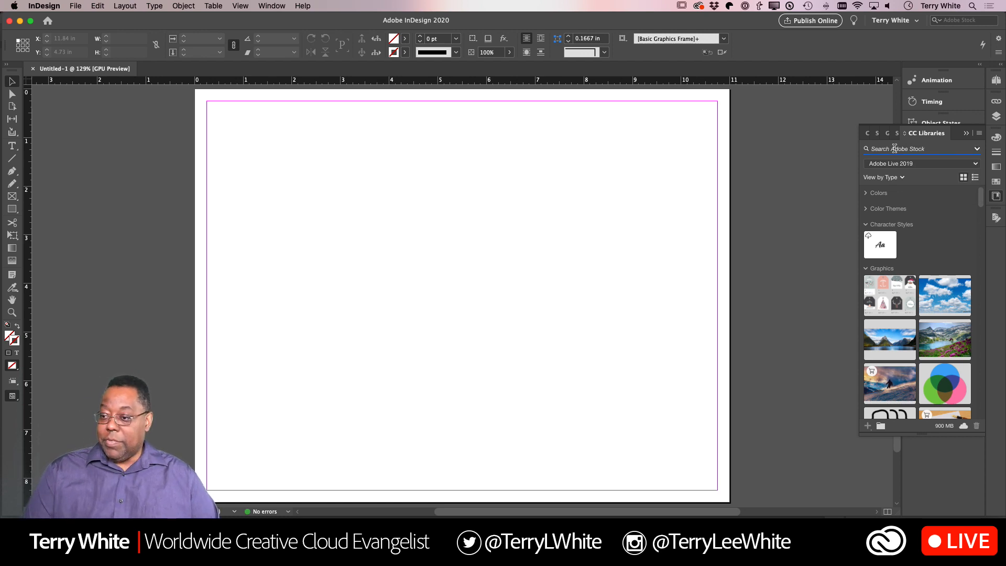
pyautogui.write(' gift')
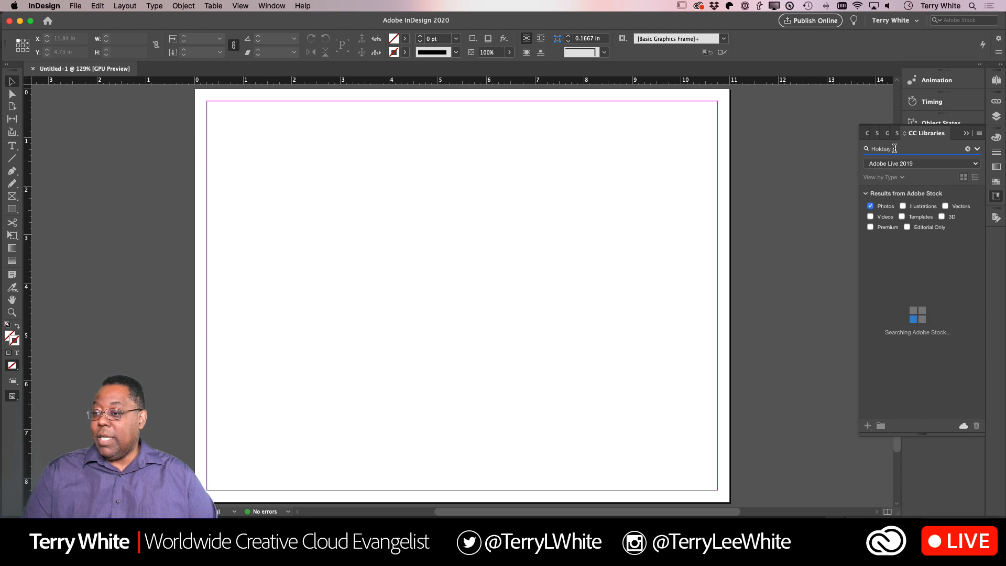
pyautogui.write('tag')
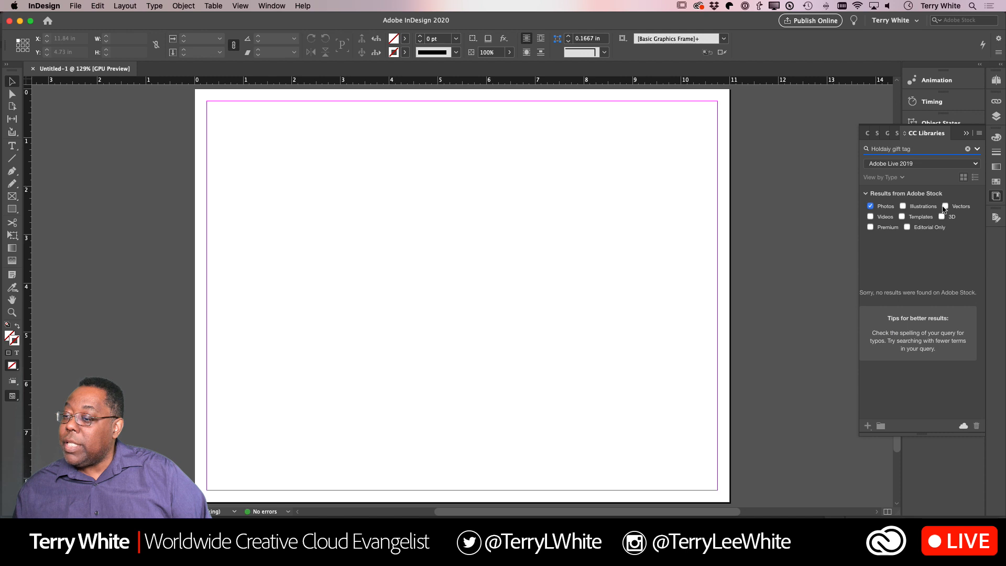
# - Include vectors in the Adobe Stock search and correct the search term's spelling to "Holiday gift tag"
pyautogui.click(946, 207)
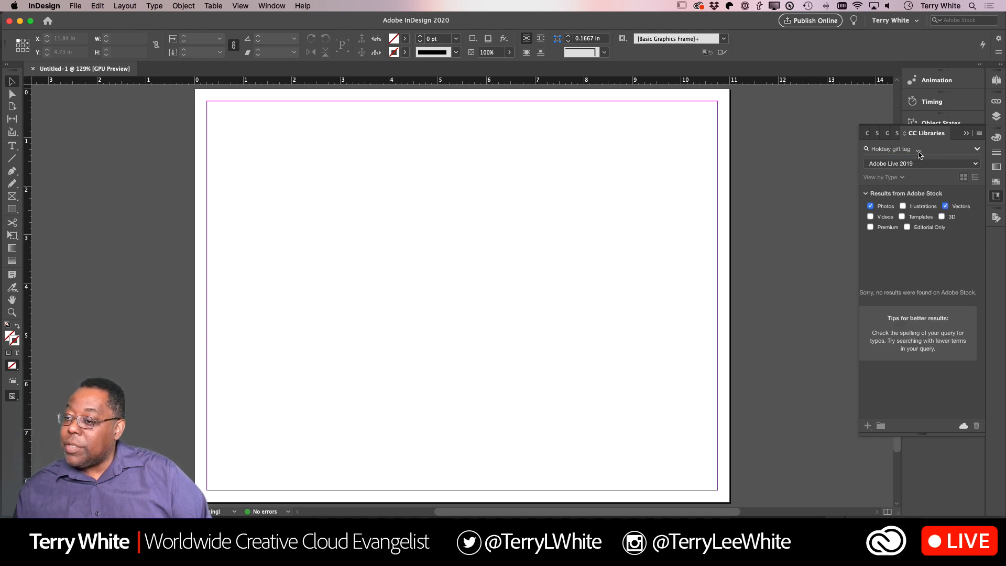
pyautogui.click(893, 150)
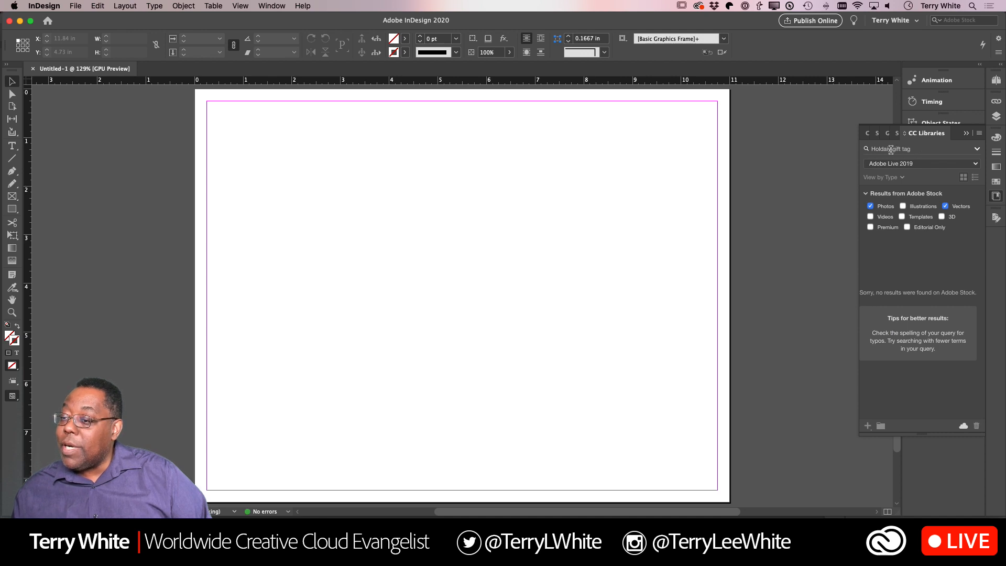
pyautogui.press('BackSpace')
pyautogui.press('BackSpace')
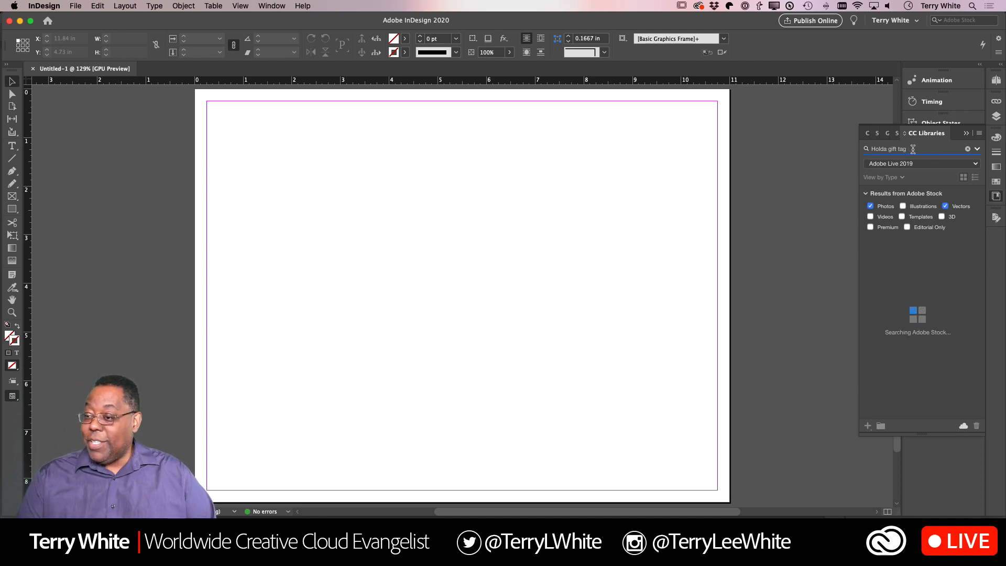
pyautogui.write('y')
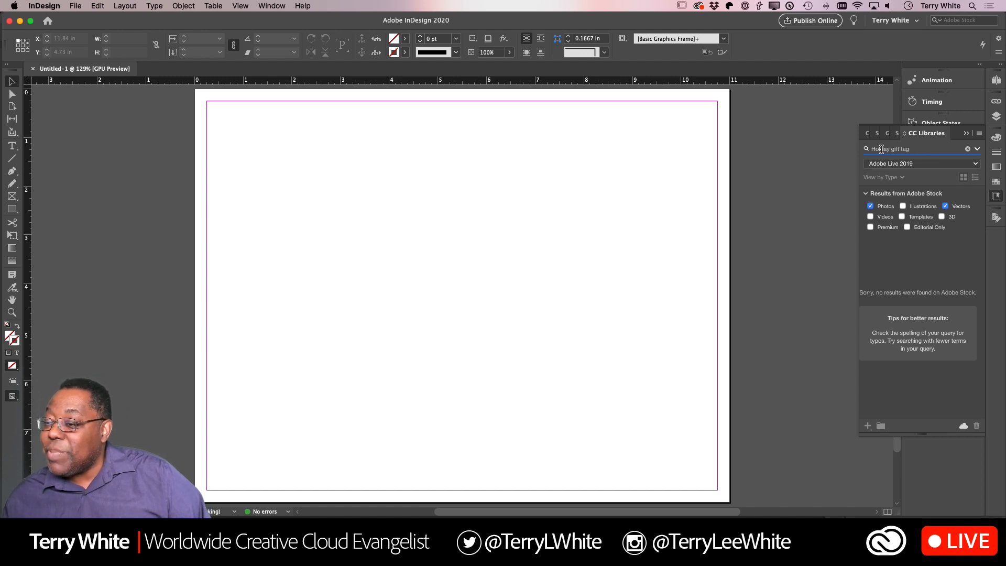
pyautogui.click(881, 149)
pyautogui.write('i')
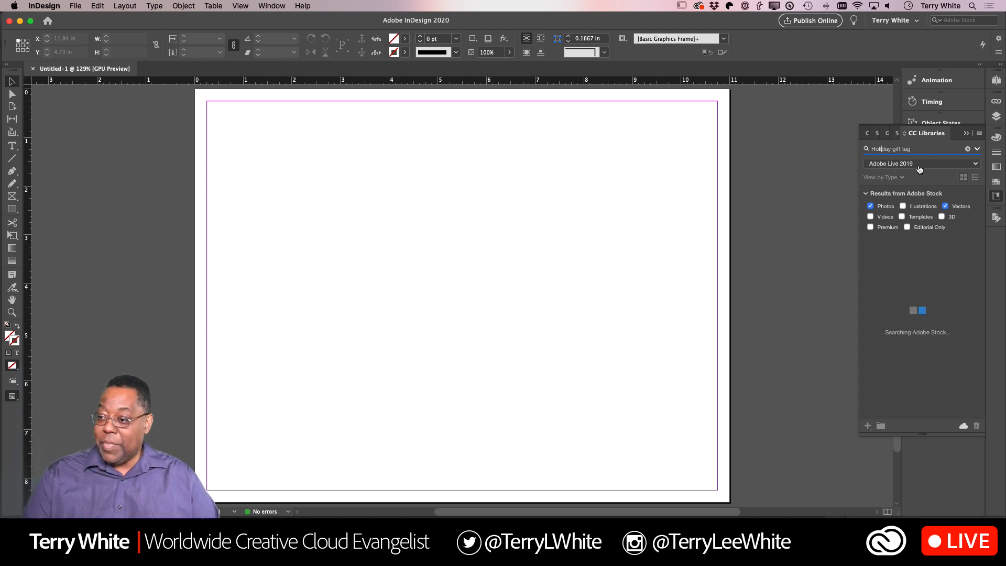
# - Browse the Adobe Stock photos and vectors for a suitable gift tag design
pyautogui.moveTo(917, 306)
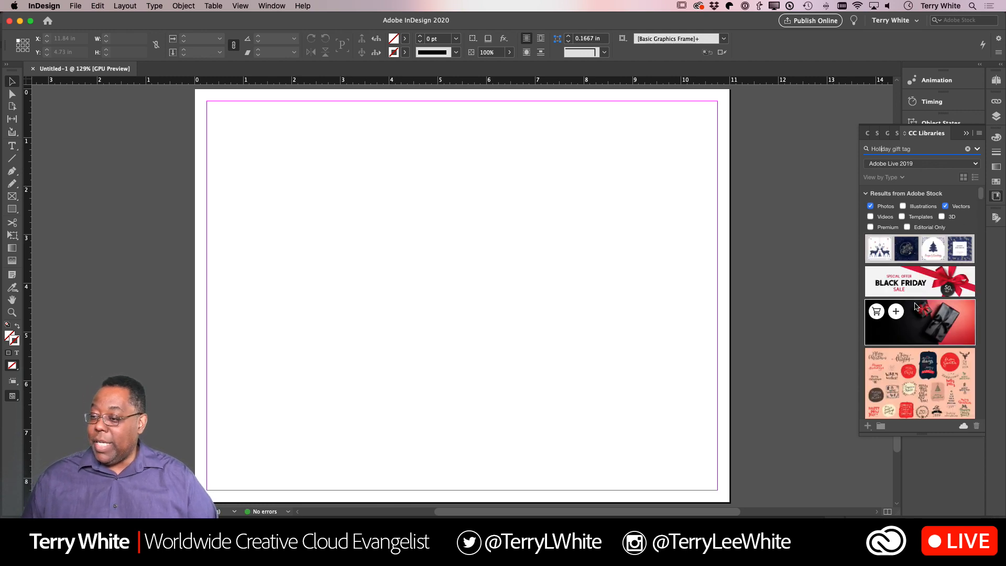
pyautogui.scroll(-10, 948, 317)
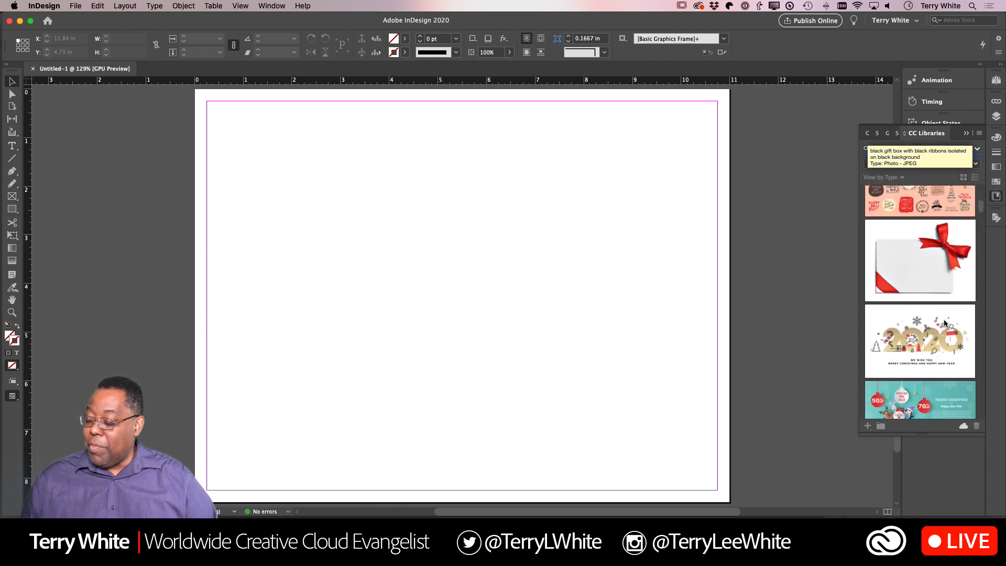
pyautogui.scroll(-10, 945, 323)
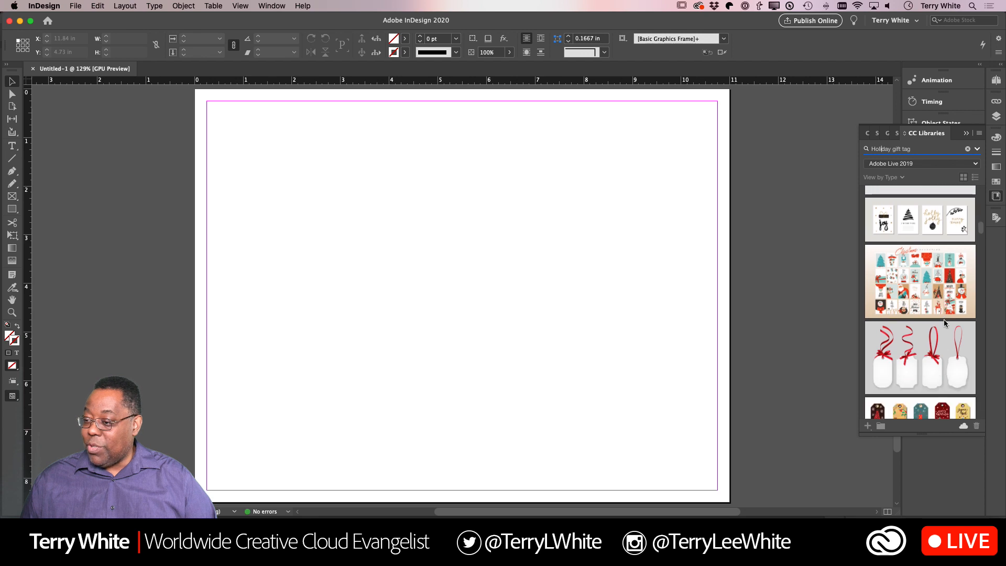
pyautogui.moveTo(946, 238)
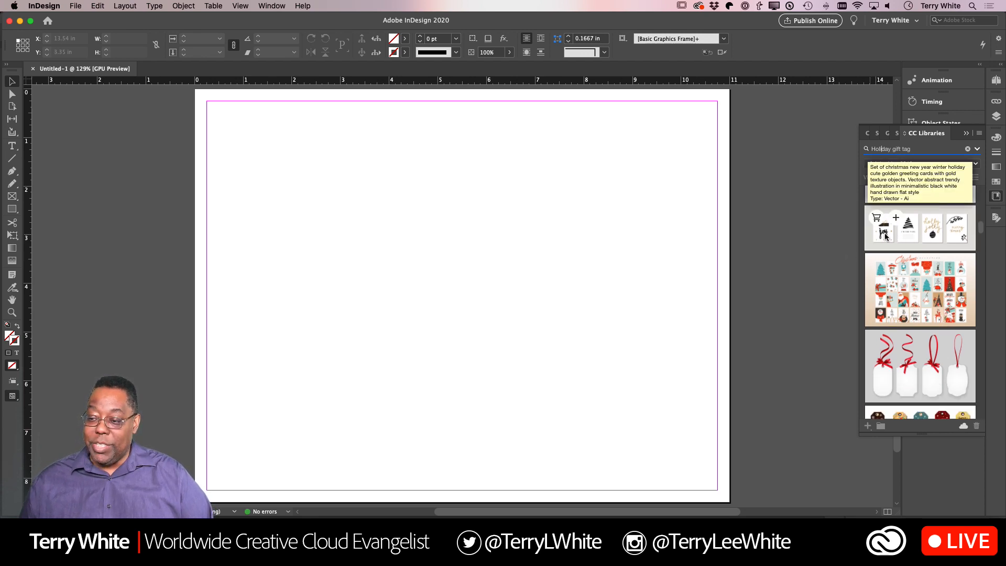
pyautogui.scroll(-5, 950, 237)
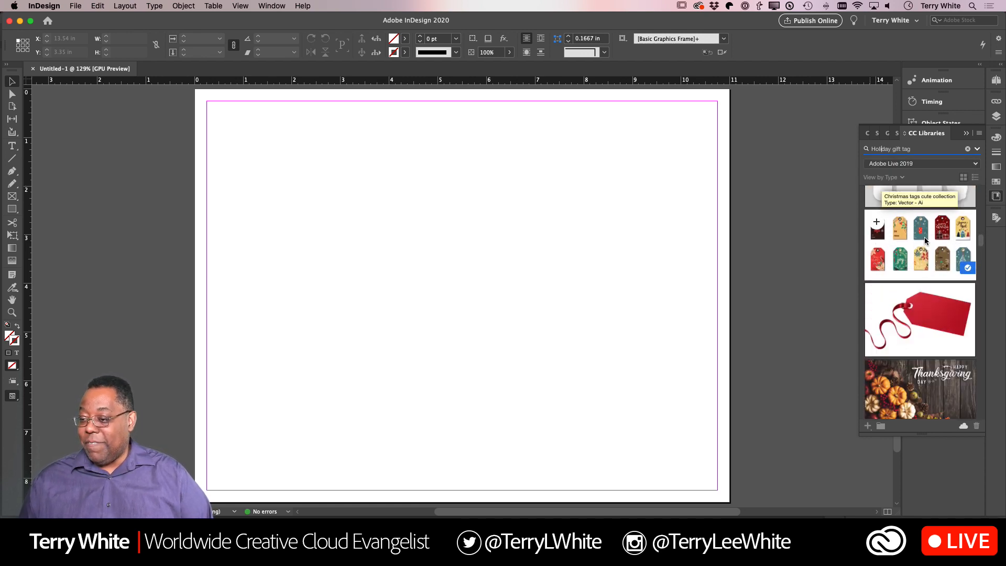
pyautogui.scroll(-10, 945, 256)
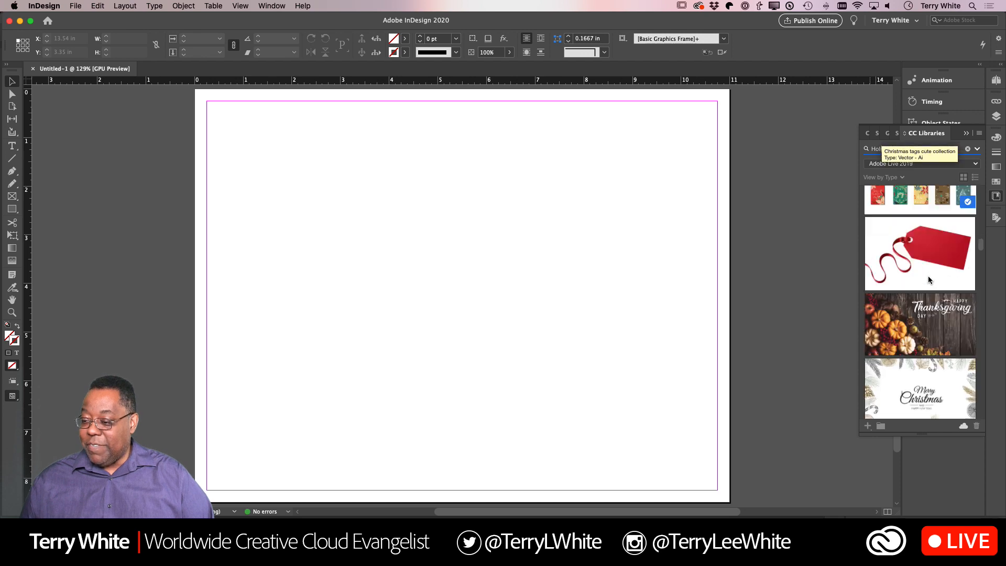
pyautogui.scroll(-10, 929, 280)
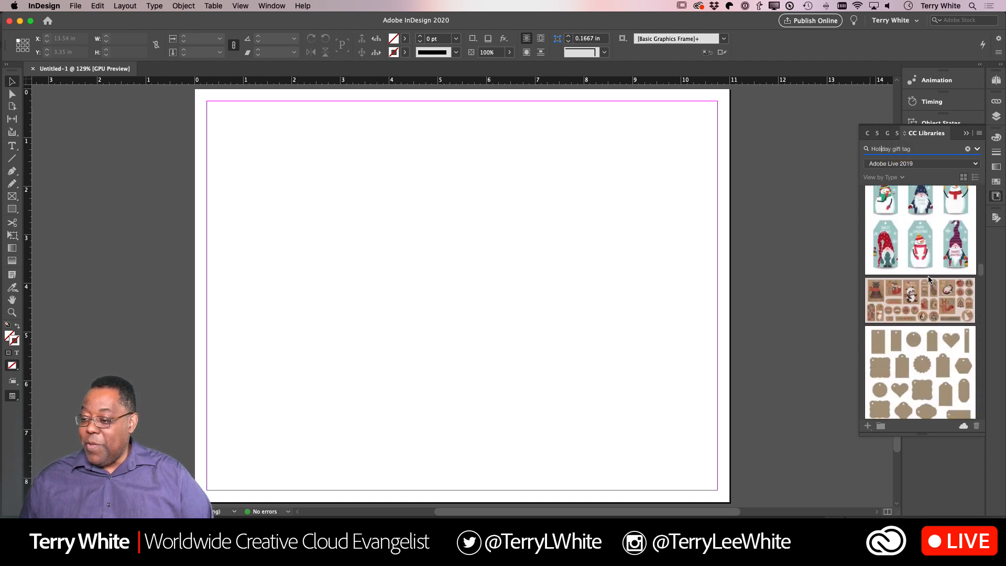
pyautogui.scroll(-1, 929, 280)
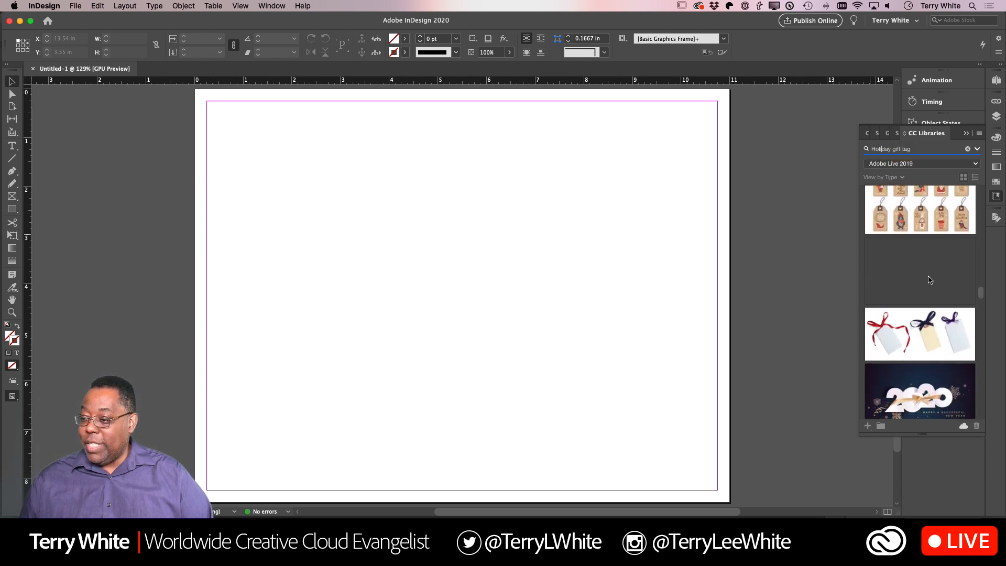
pyautogui.scroll(2, 929, 280)
pyautogui.moveTo(879, 243)
pyautogui.scroll(-10, 909, 250)
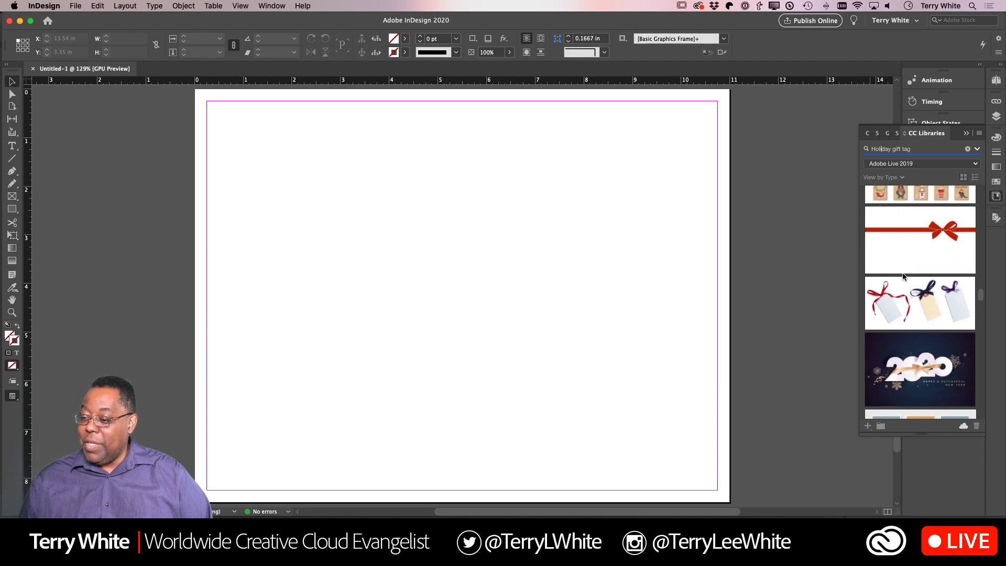
pyautogui.scroll(-5, 902, 277)
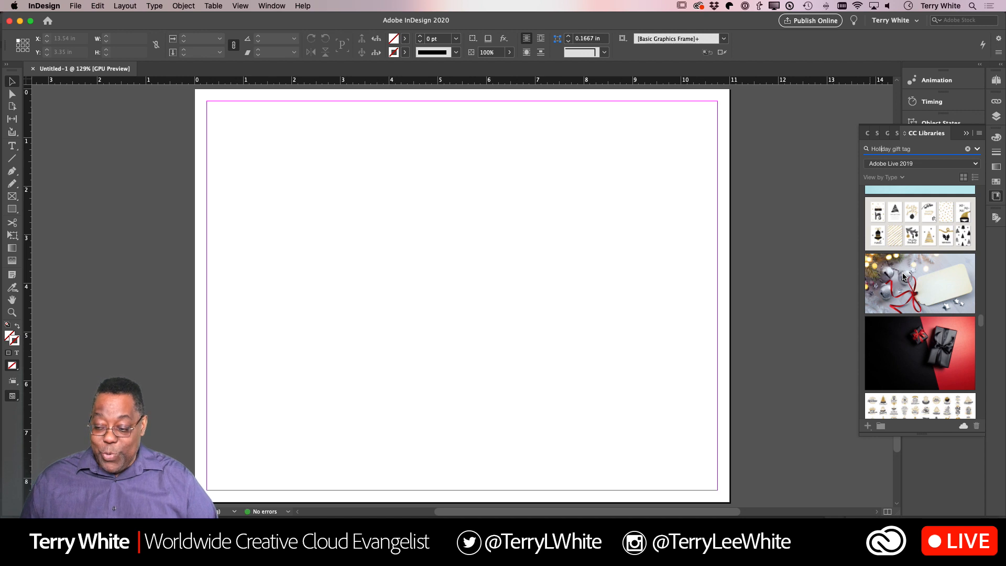
pyautogui.scroll(3, 903, 277)
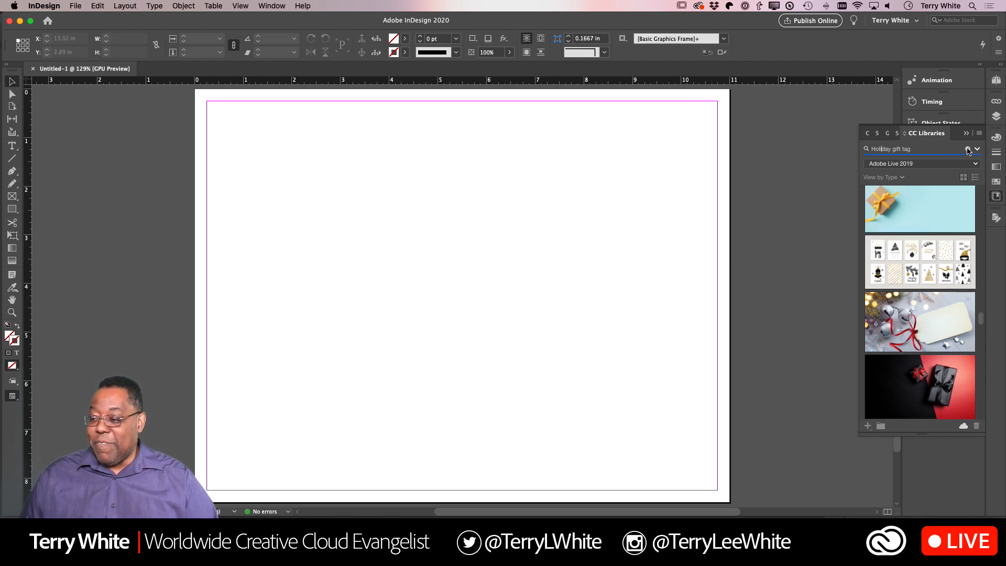
# - Clear the Adobe Stock search and open the Artwork 32 gift tag graphic from the library for editing in Illustrator
pyautogui.click(968, 151)
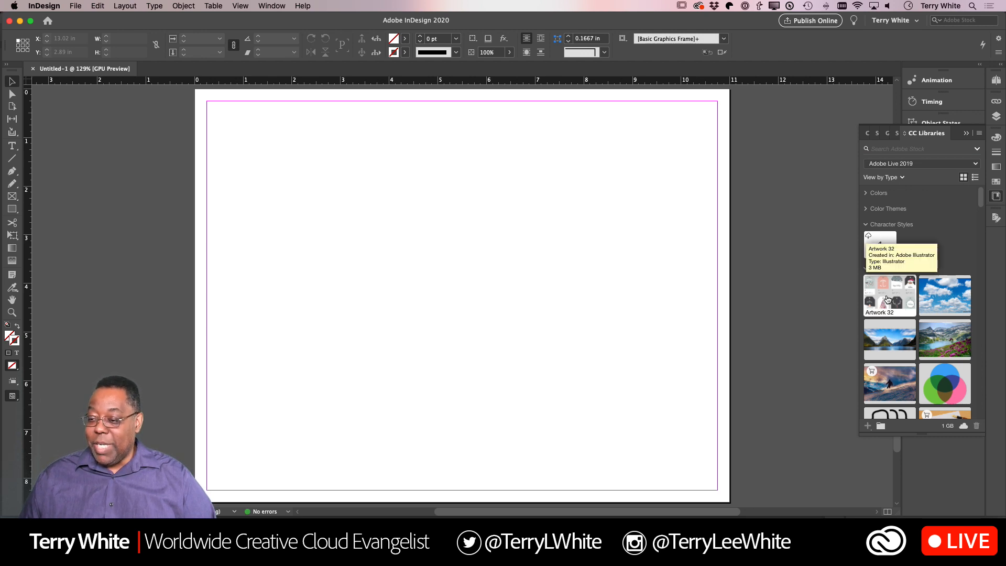
pyautogui.doubleClick(888, 299)
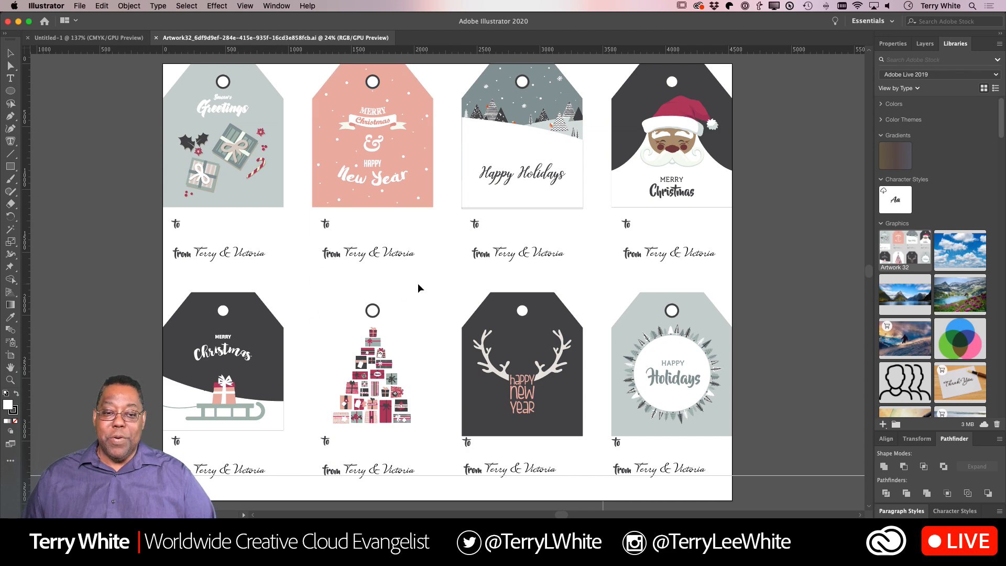
pyautogui.press('super+a')
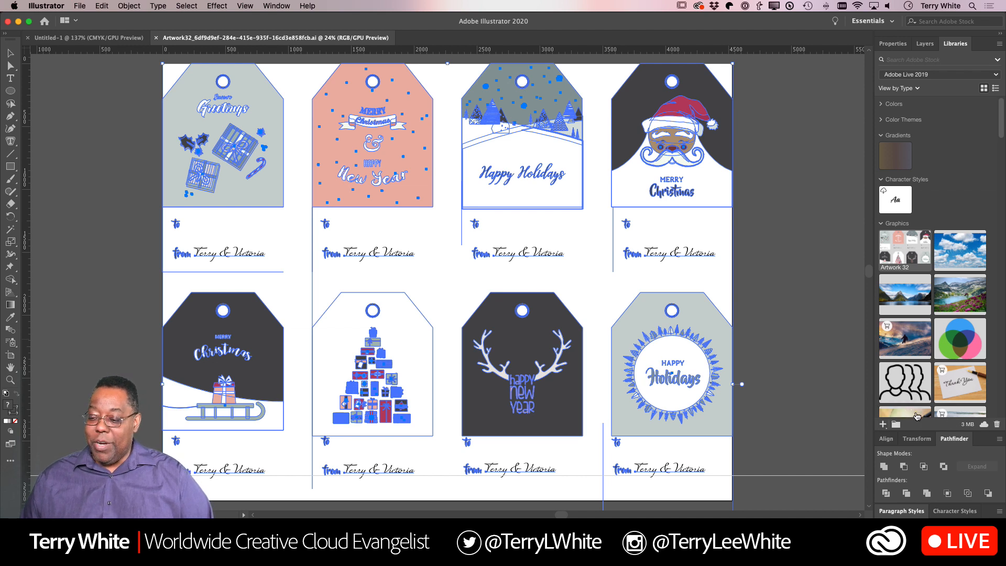
pyautogui.click(884, 426)
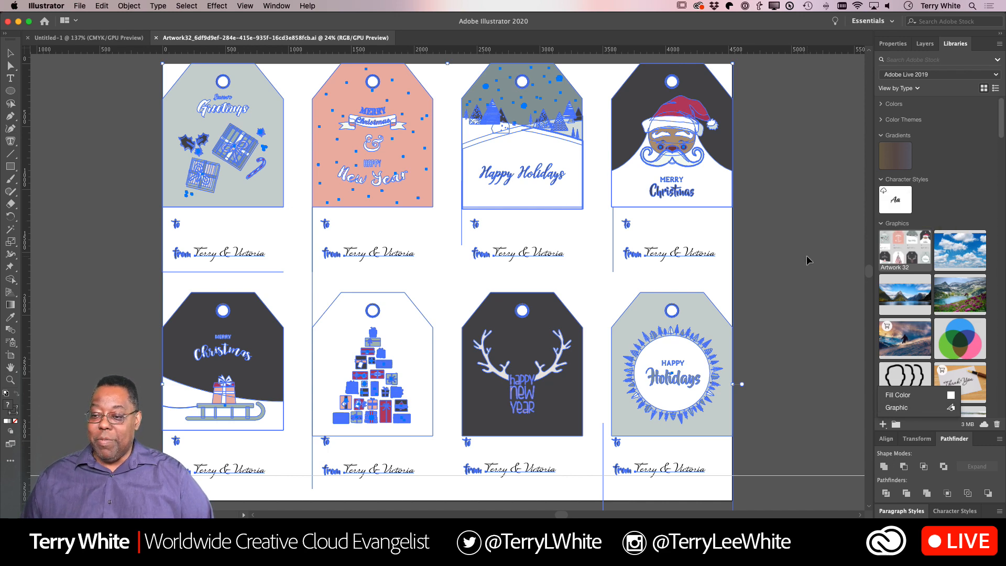
pyautogui.click(807, 256)
# - Rename the Artwork 32 library graphic as "Gift Tags 2019", close its artwork file and return to InDesign
pyautogui.click(894, 272)
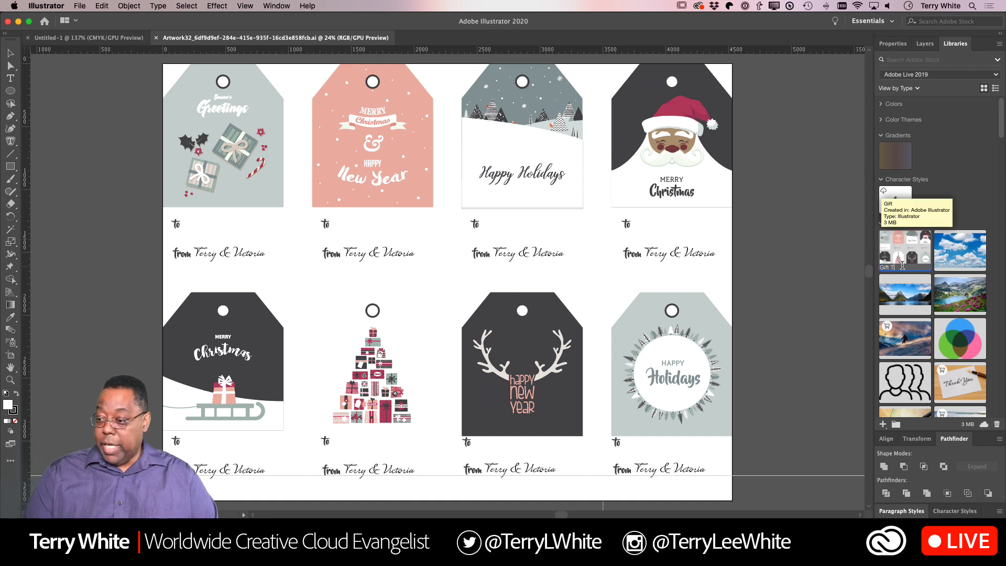
pyautogui.press('Return')
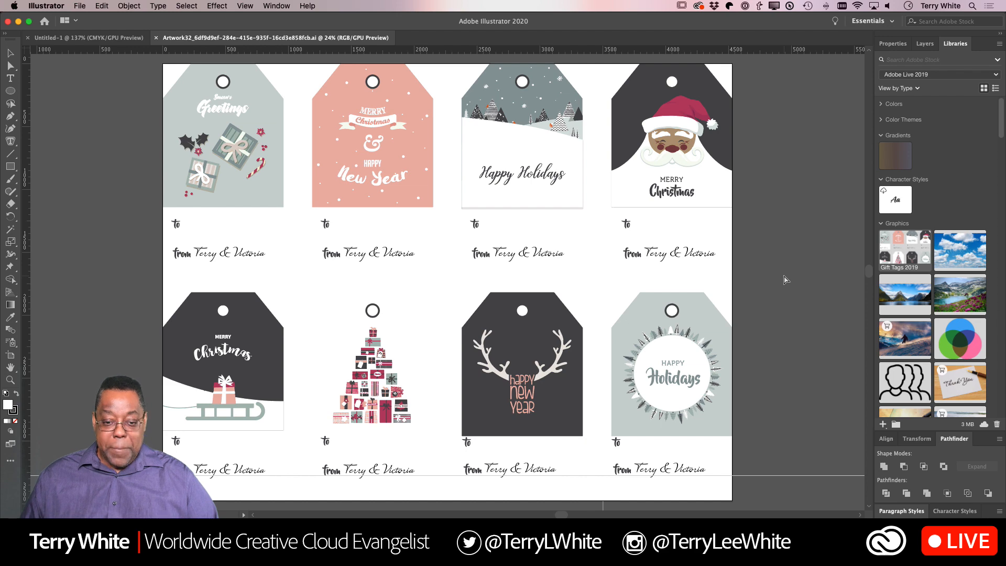
pyautogui.press('super+w')
pyautogui.press('super+Tab')
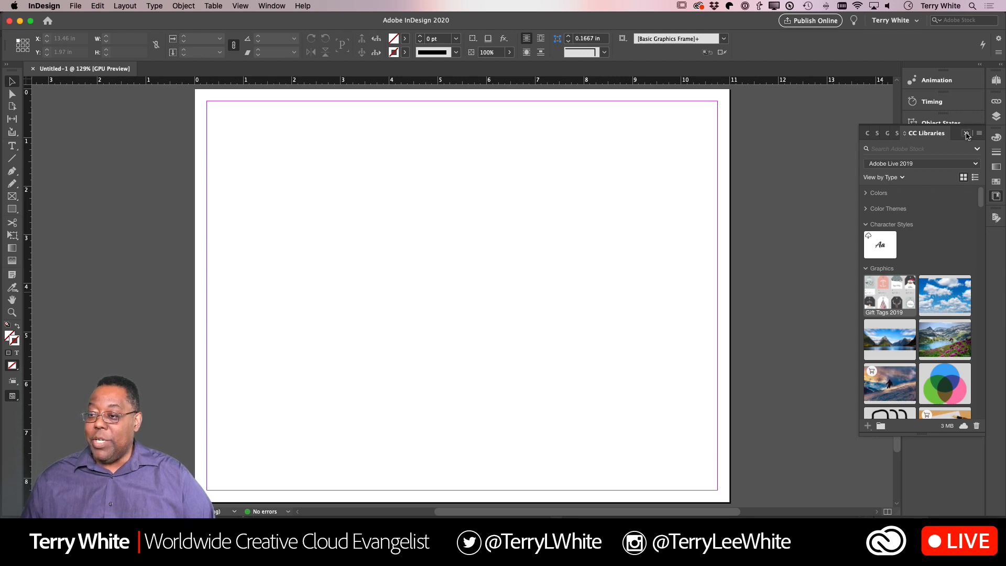
# - Open the A-Master page of the document for editing and fit it in the window
pyautogui.click(967, 133)
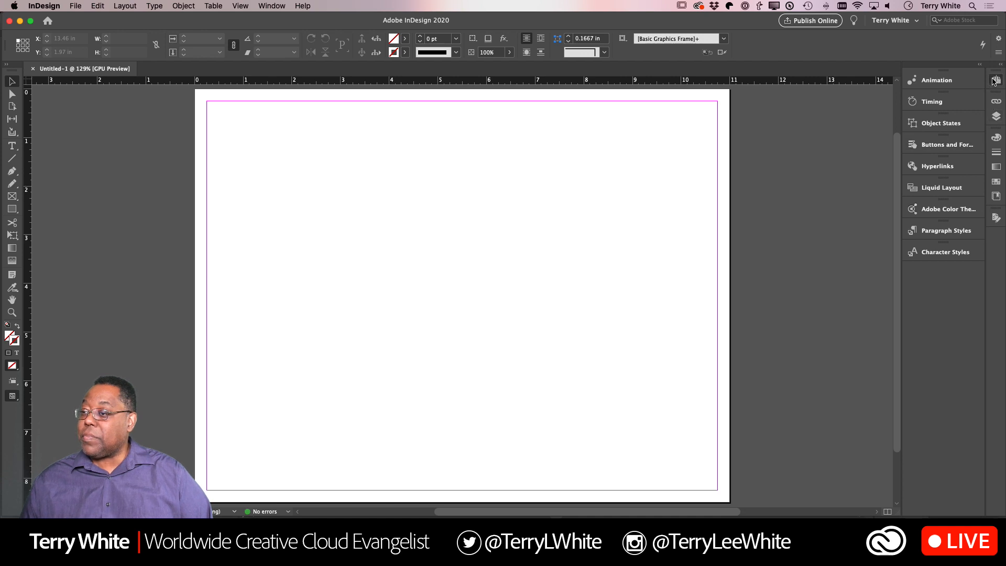
pyautogui.click(996, 80)
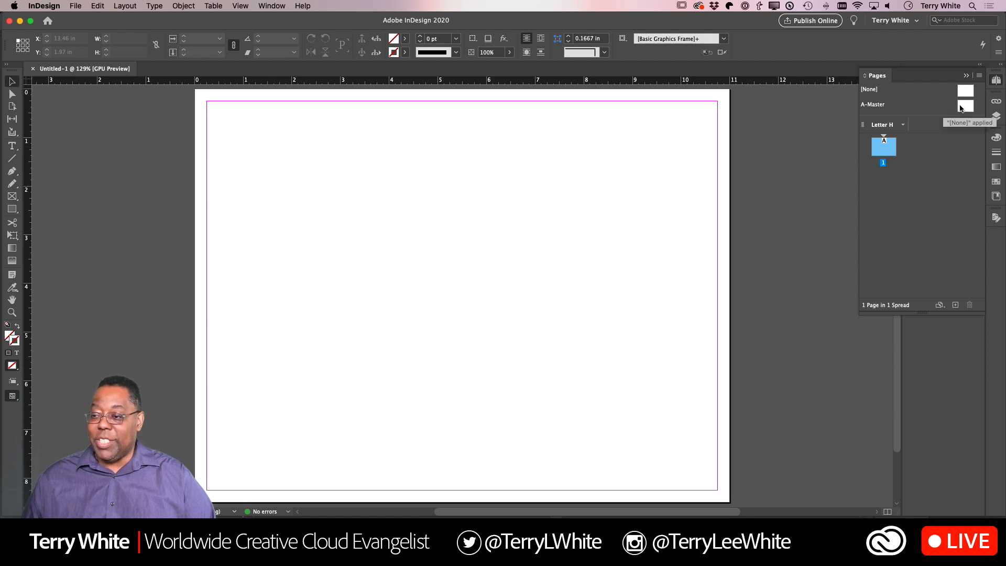
pyautogui.click(964, 107)
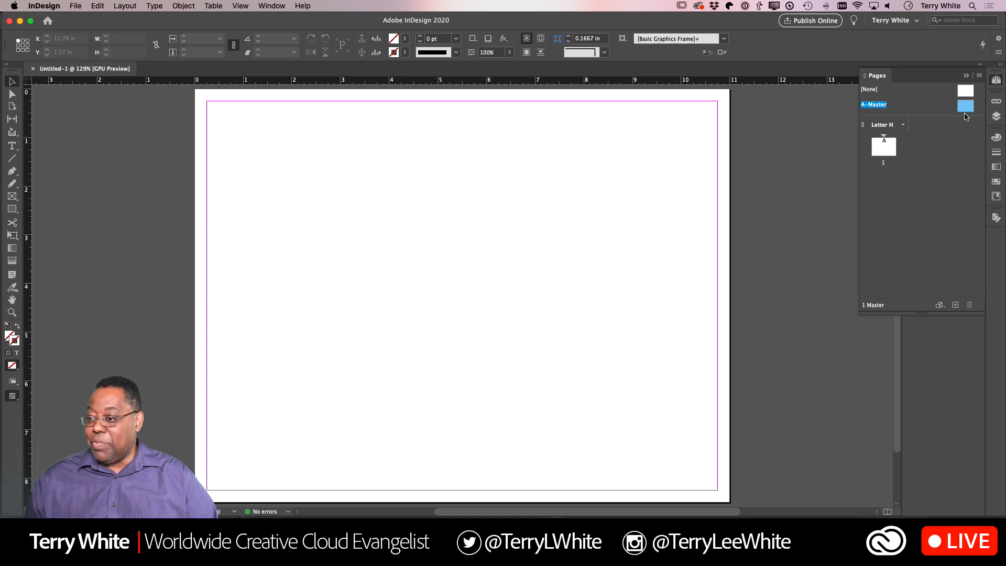
pyautogui.press('super+0')
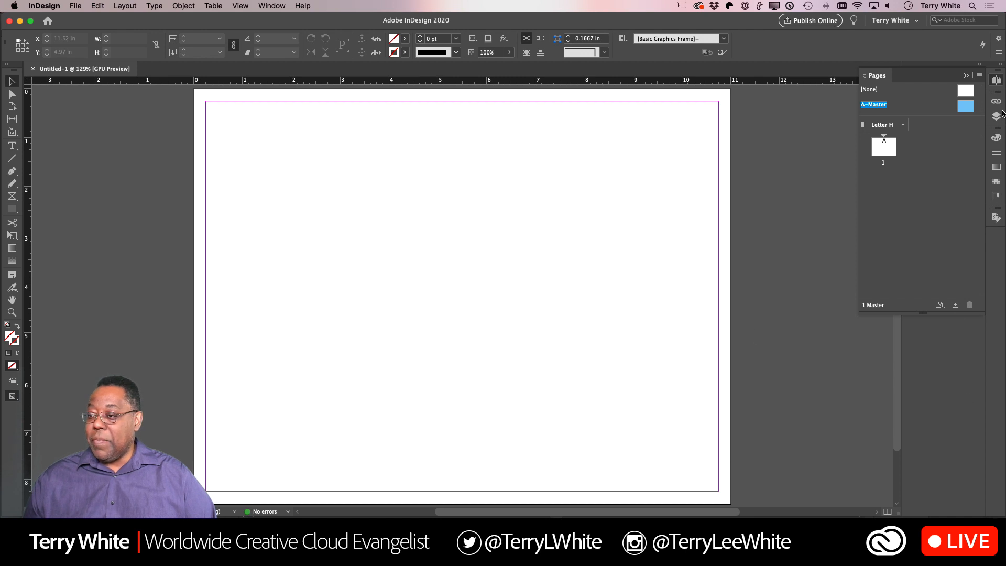
pyautogui.click(998, 81)
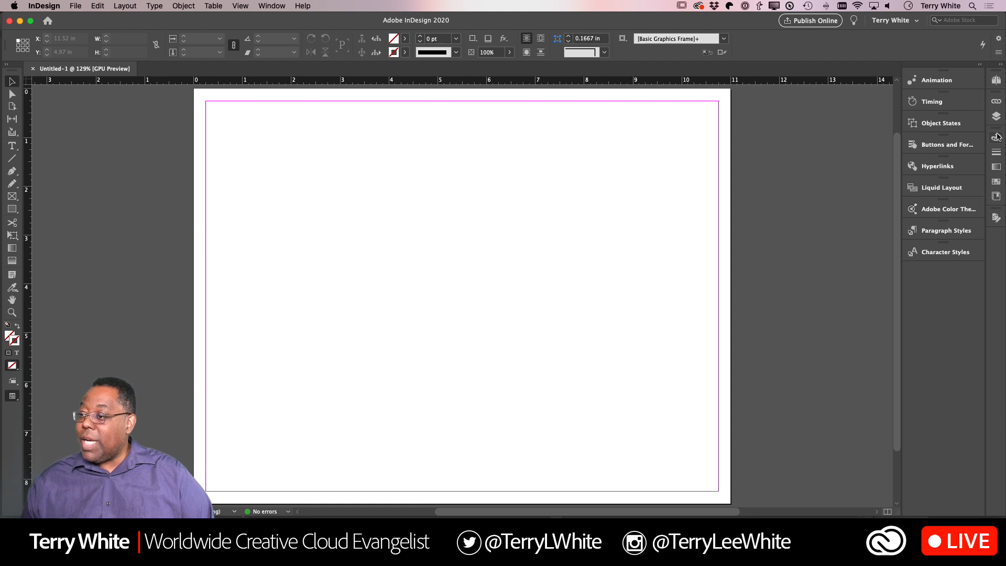
# - Detach CC Libraries as a floating panel beside the page and collapse the remaining swatches
pyautogui.click(998, 197)
pyautogui.moveTo(891, 132); pyautogui.dragTo(787, 100)
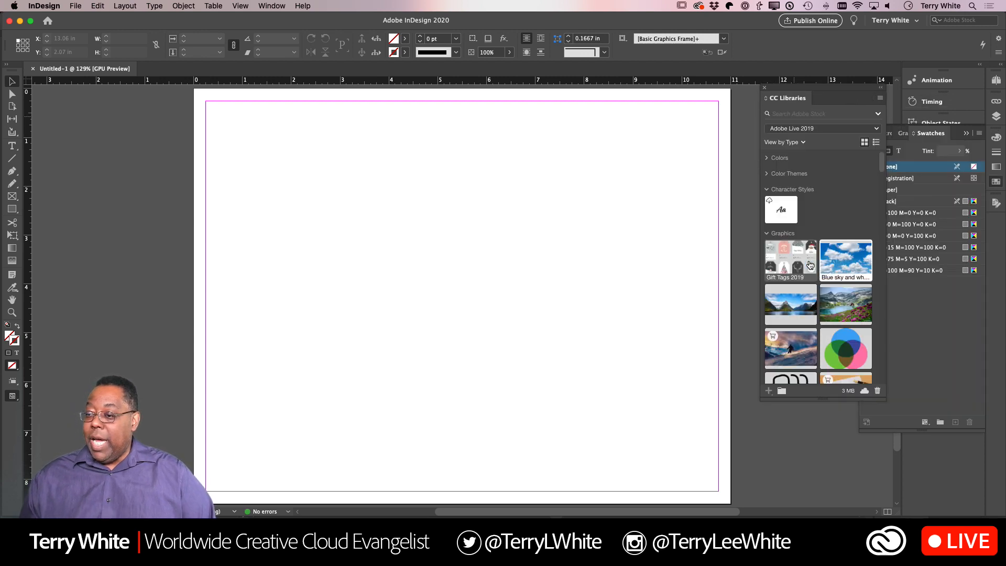
pyautogui.click(967, 134)
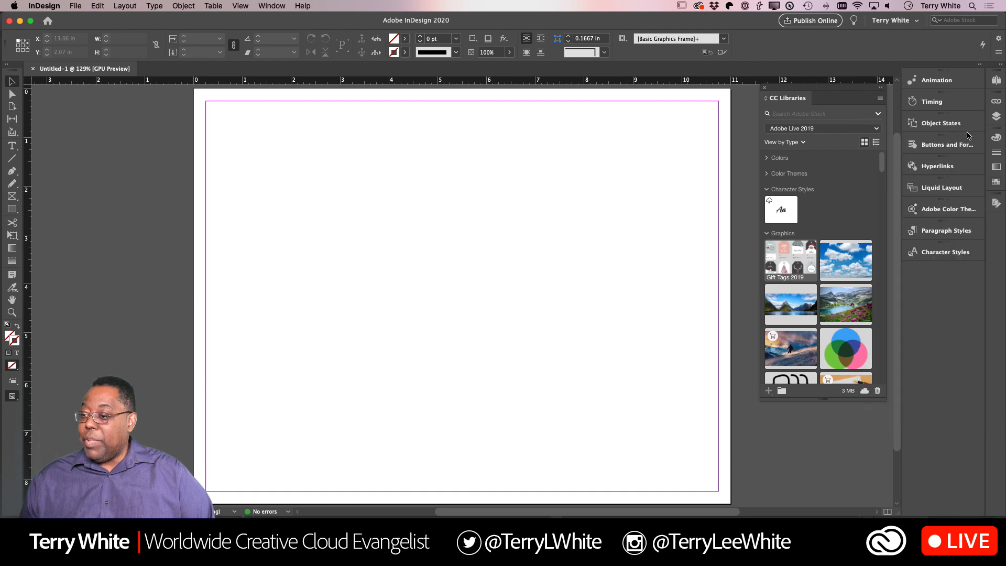
# - Place the Gift Tags 2019 graphic on the master page at about 10.41 x 7.99 in and nudge it to X 0.3194 in
pyautogui.moveTo(791, 264); pyautogui.dragTo(710, 462)
pyautogui.moveTo(692, 457); pyautogui.dragTo(713, 493)
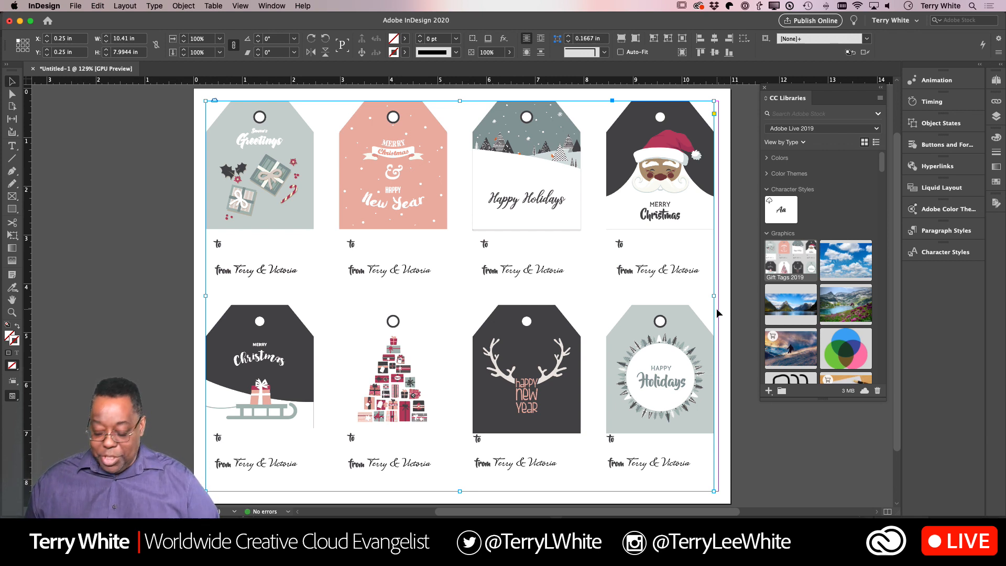
pyautogui.press('Right')
pyautogui.press('Right')
pyautogui.press('Right')
pyautogui.press('Right')
pyautogui.press('Right')
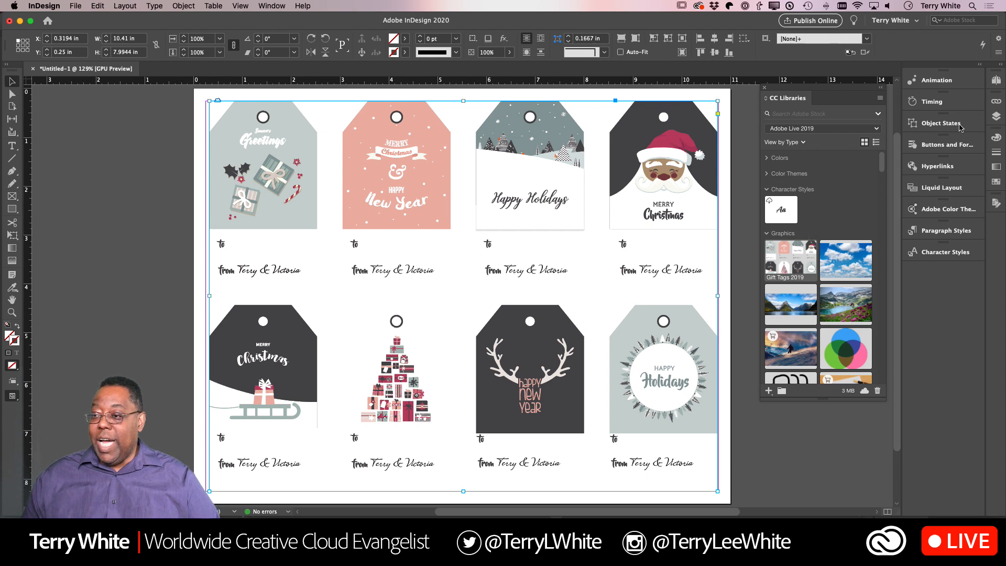
# - Switch from the A-Master page to document page 1 and collapse the page list
pyautogui.click(996, 80)
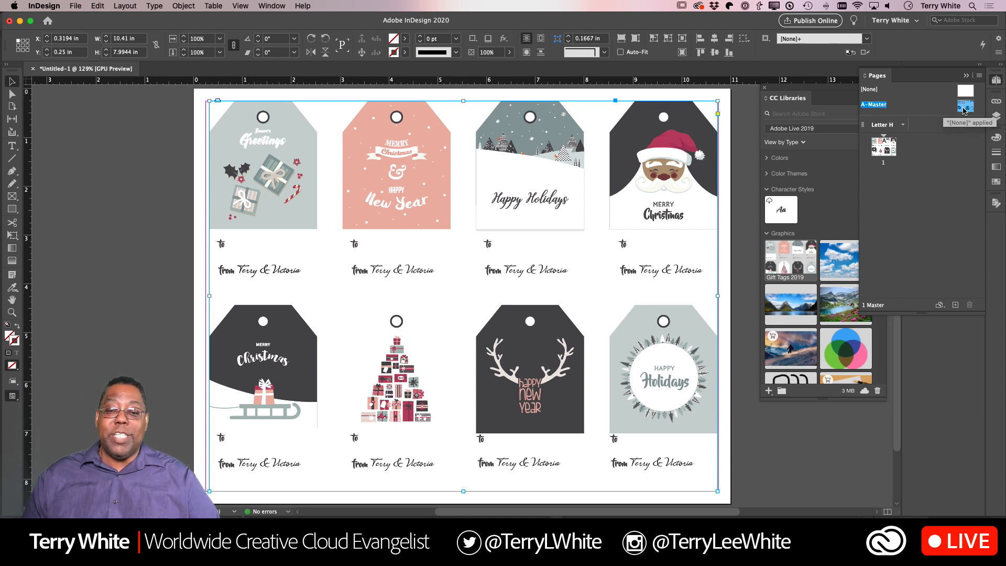
pyautogui.moveTo(963, 109); pyautogui.dragTo(884, 151)
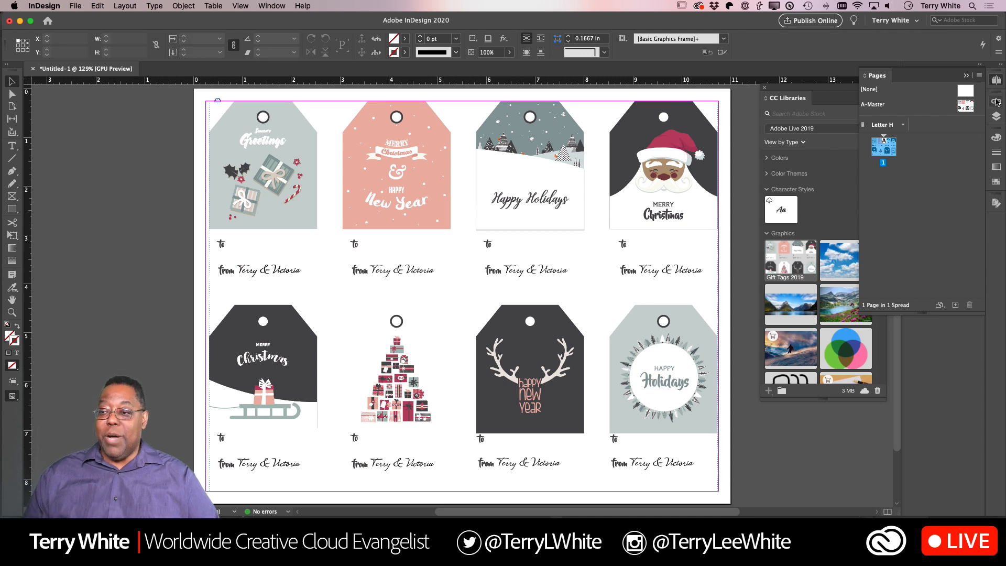
pyautogui.click(967, 76)
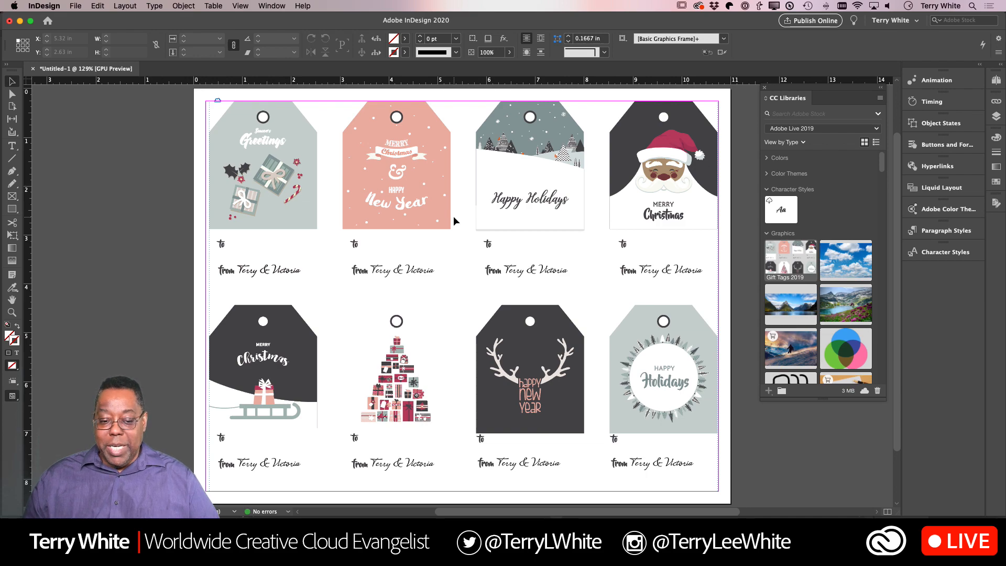
# - Switch to Finder and open the Creative Cloud Files folder
pyautogui.press('F11')
pyautogui.press('F11')
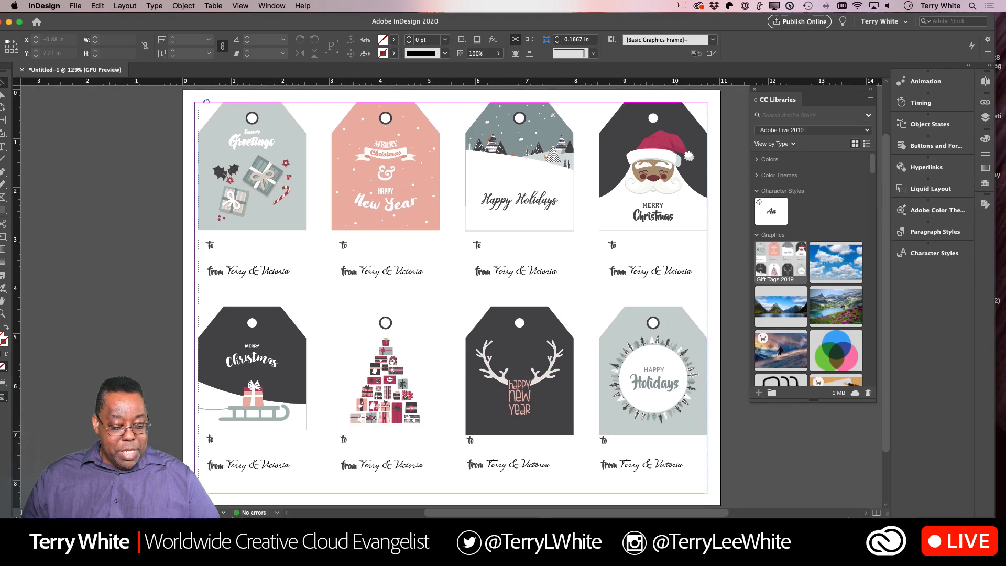
pyautogui.press('F11')
pyautogui.press('F11')
pyautogui.press('super+Tab')
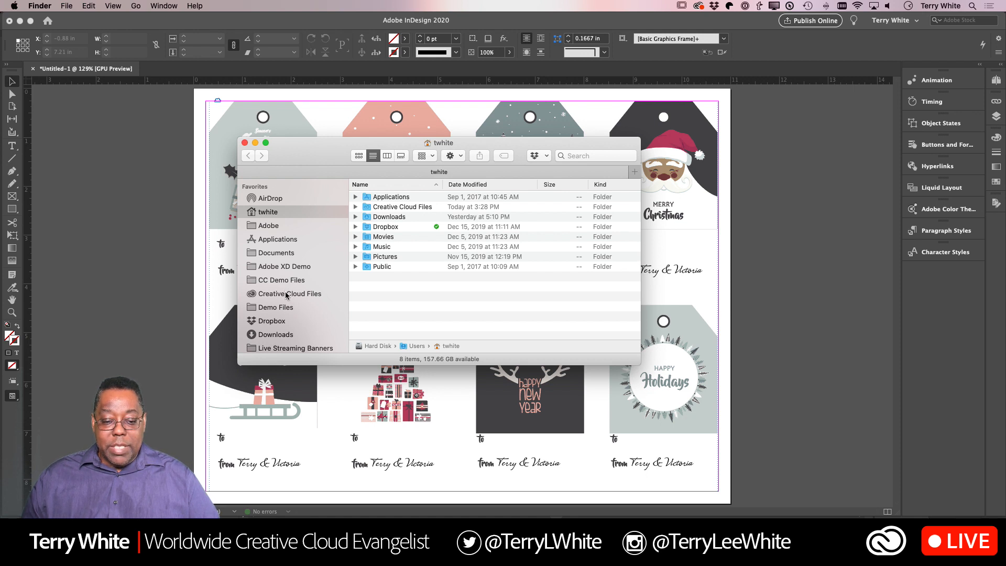
pyautogui.click(286, 294)
# - Add the Demo folder to the Finder favorites and display its contents as a list
pyautogui.moveTo(369, 198); pyautogui.dragTo(289, 303)
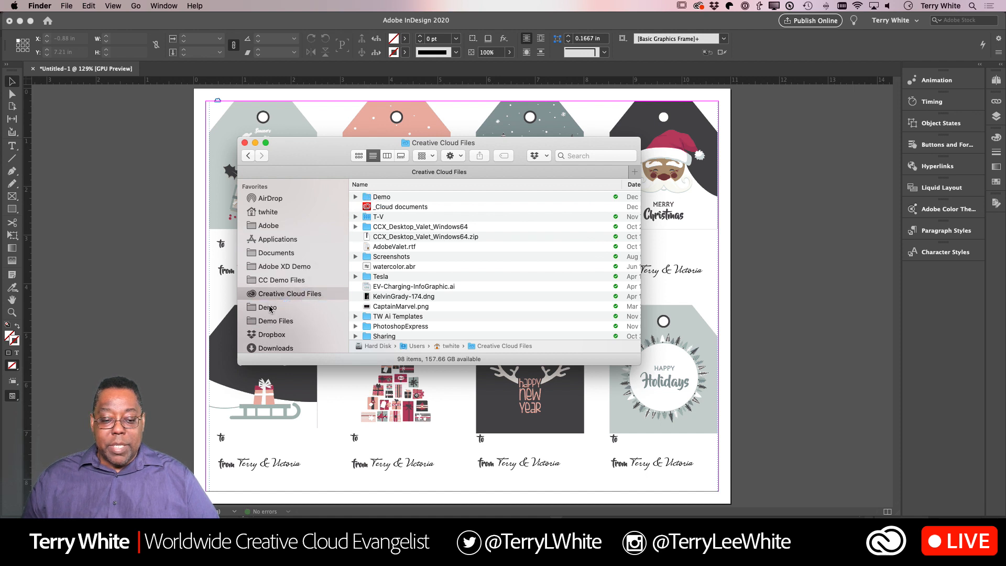
pyautogui.click(267, 307)
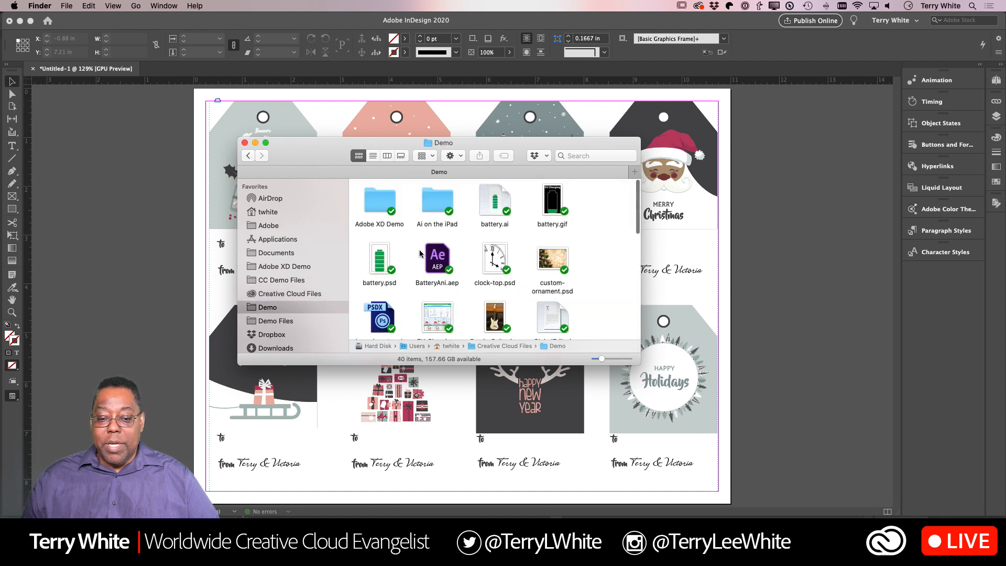
pyautogui.click(373, 156)
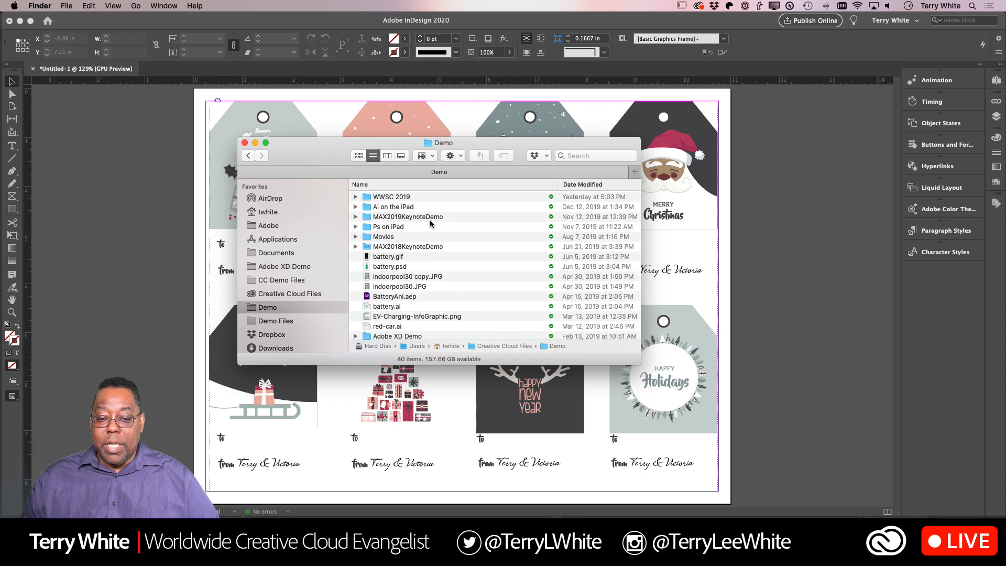
# - Open names2018.xlsx from the Demo folder's Holiday Gift Tags subfolder in Excel and bring the spreadsheet in front of the Finder window
pyautogui.scroll(-3, 426, 255)
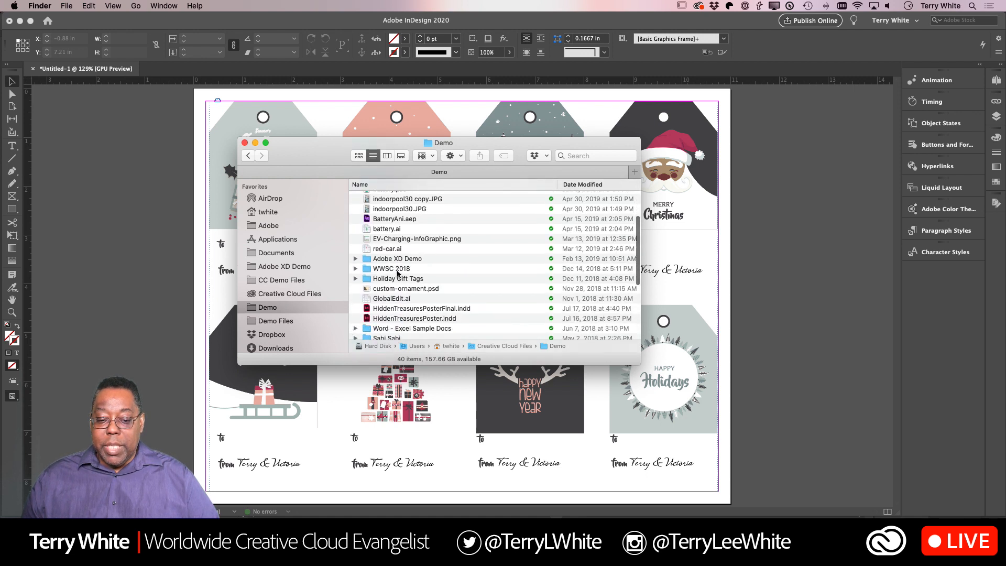
pyautogui.doubleClick(398, 278)
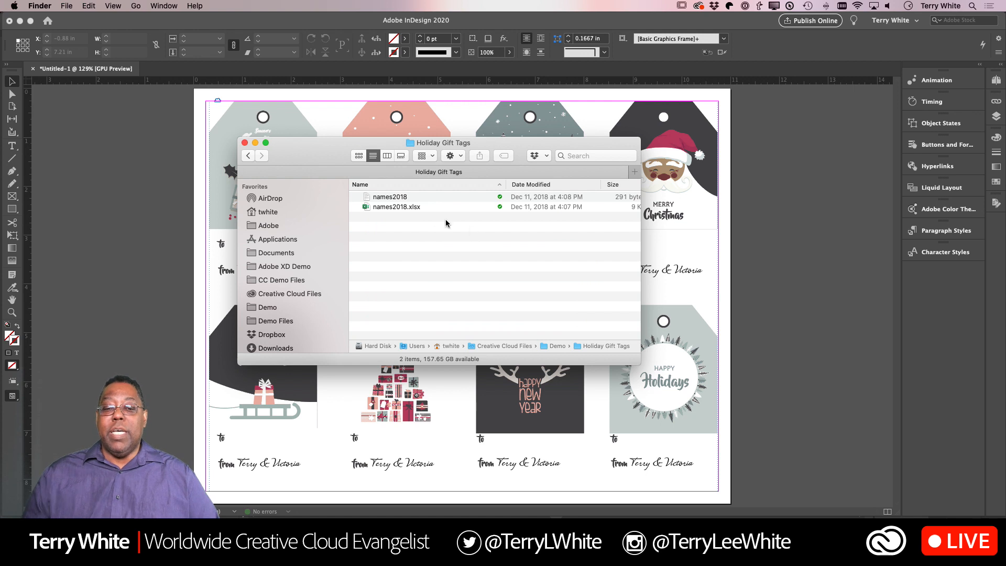
pyautogui.click(392, 208)
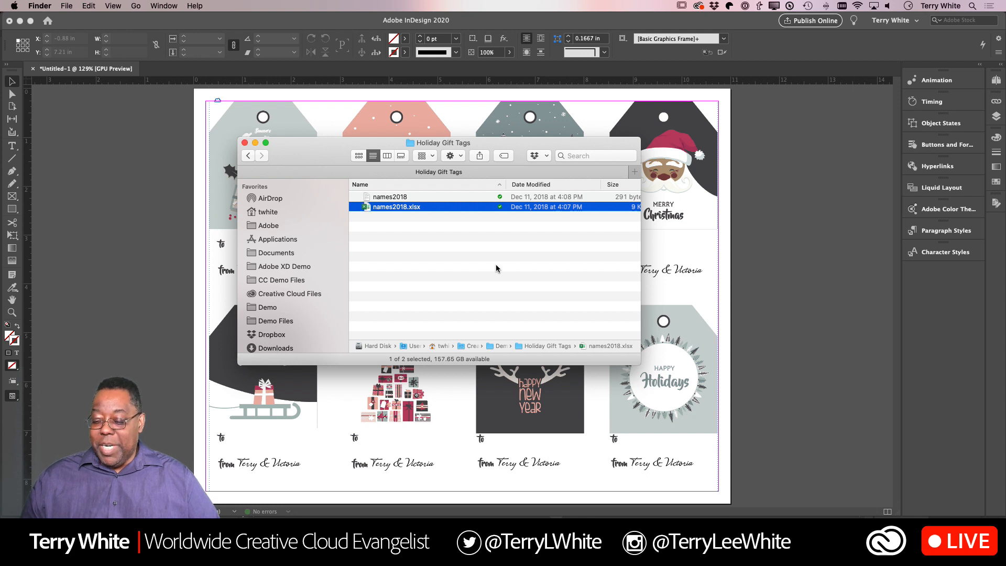
pyautogui.press('super+o')
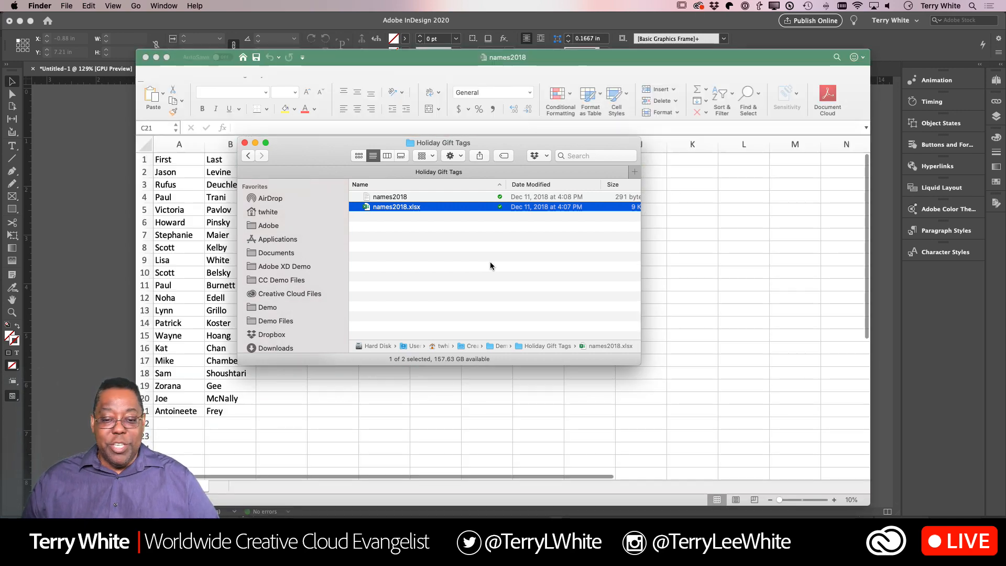
pyautogui.moveTo(484, 147); pyautogui.dragTo(811, 241)
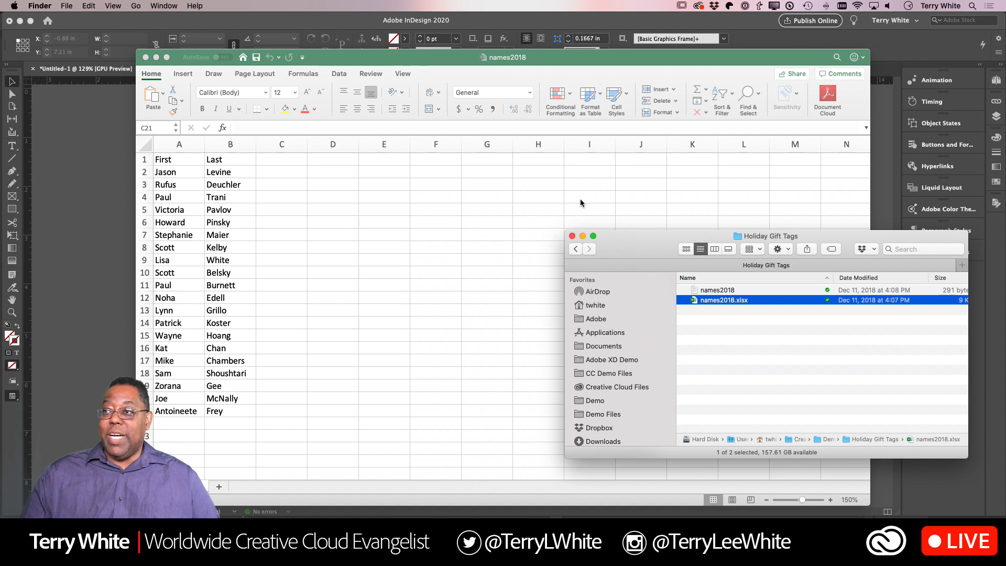
pyautogui.click(456, 236)
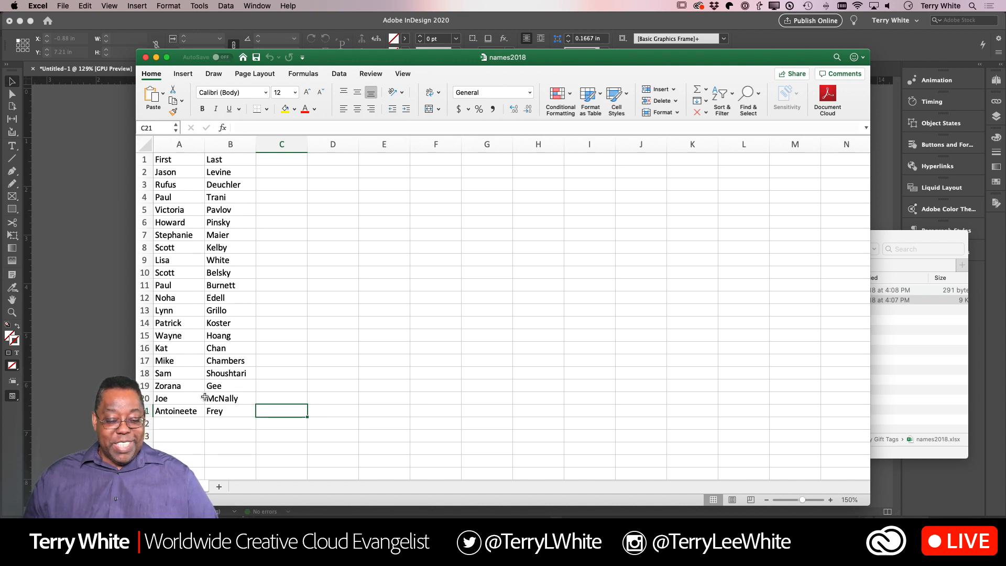
# - Add a new recipient's first and last name in row 22 of the First and Last columns
pyautogui.press('Return')
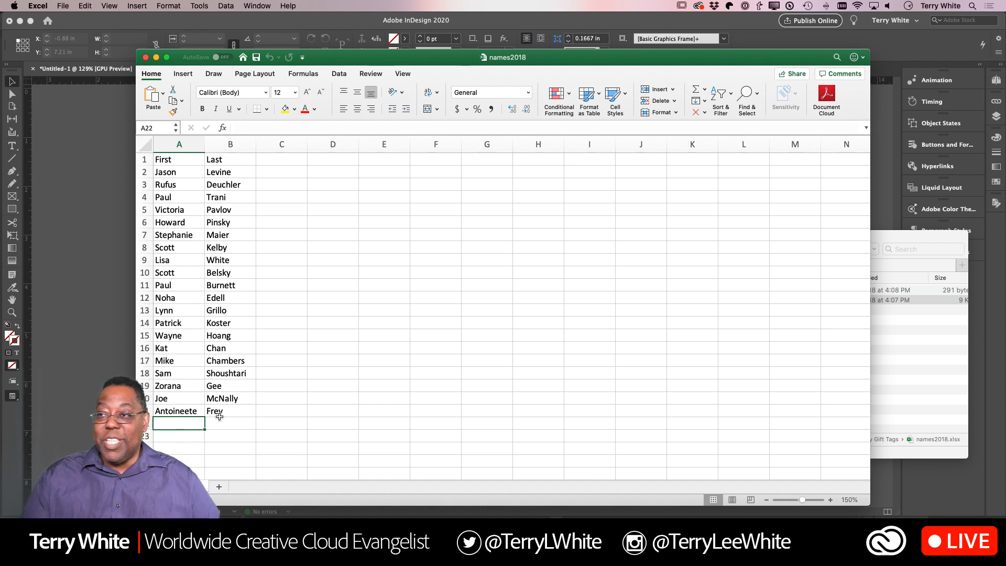
pyautogui.write('Sy')
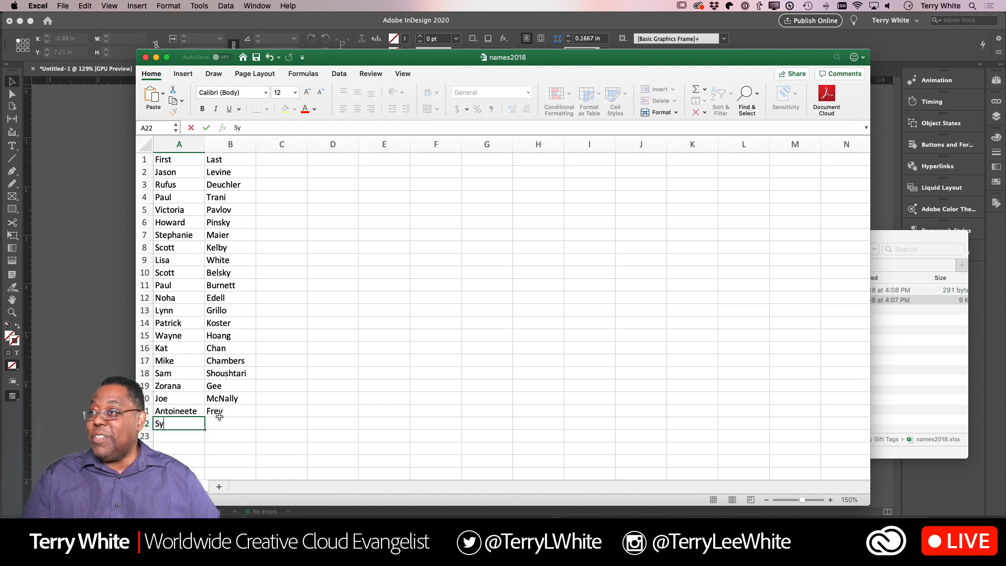
pyautogui.press('BackSpace')
pyautogui.press('BackSpace')
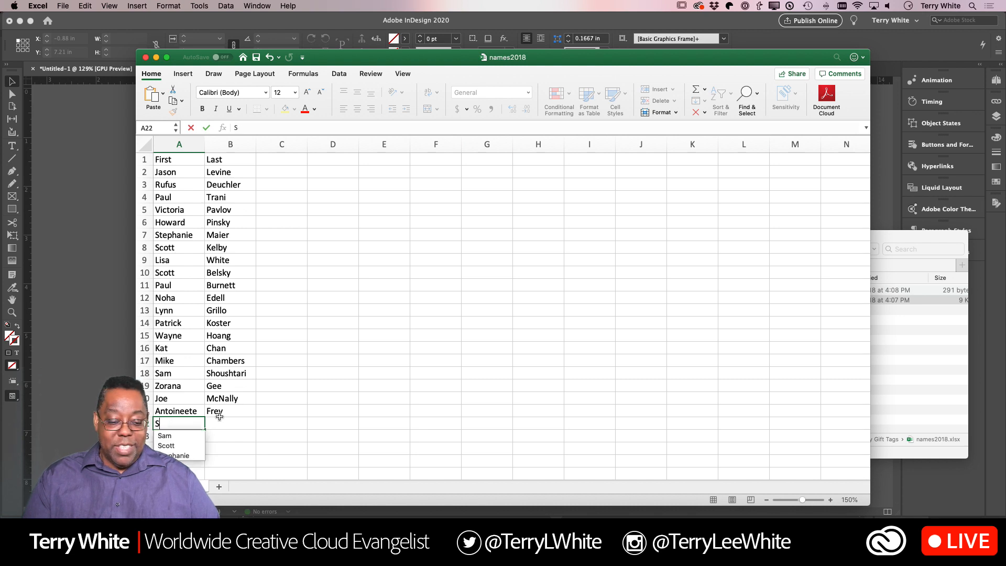
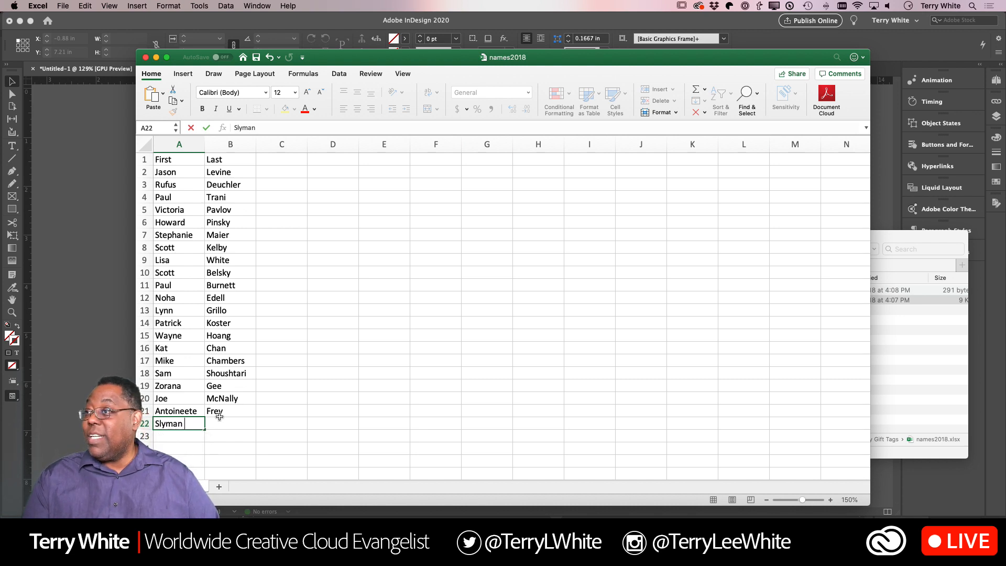
pyautogui.press('Tab')
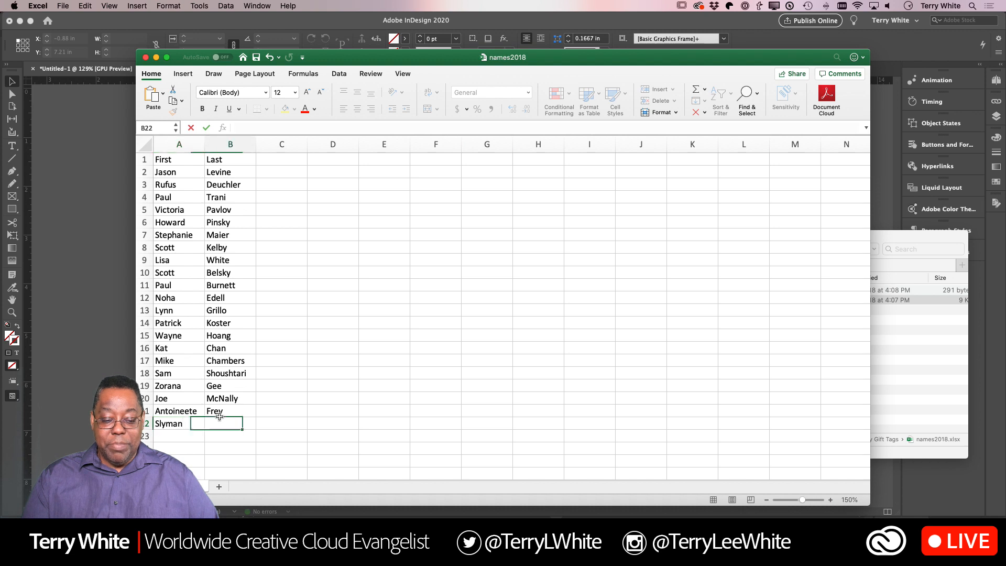
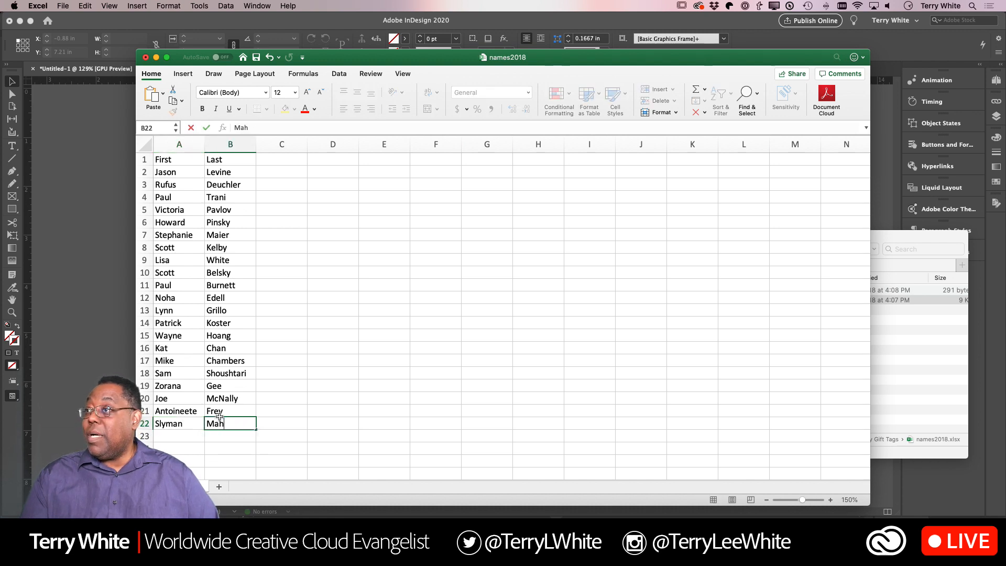
pyautogui.click(333, 276)
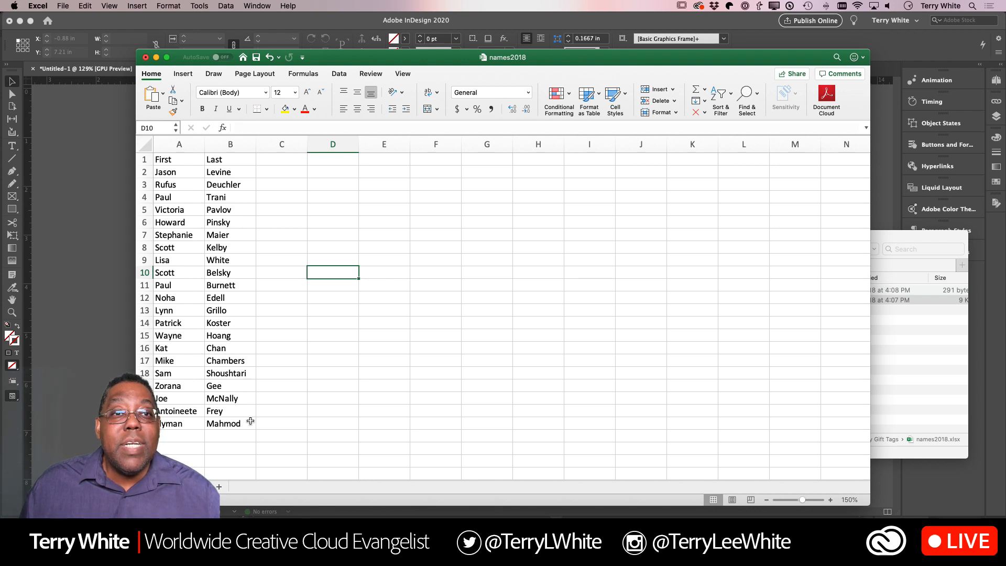
# - Add another recipient's first and last name in row 23 and save the names2018 workbook
pyautogui.click(169, 435)
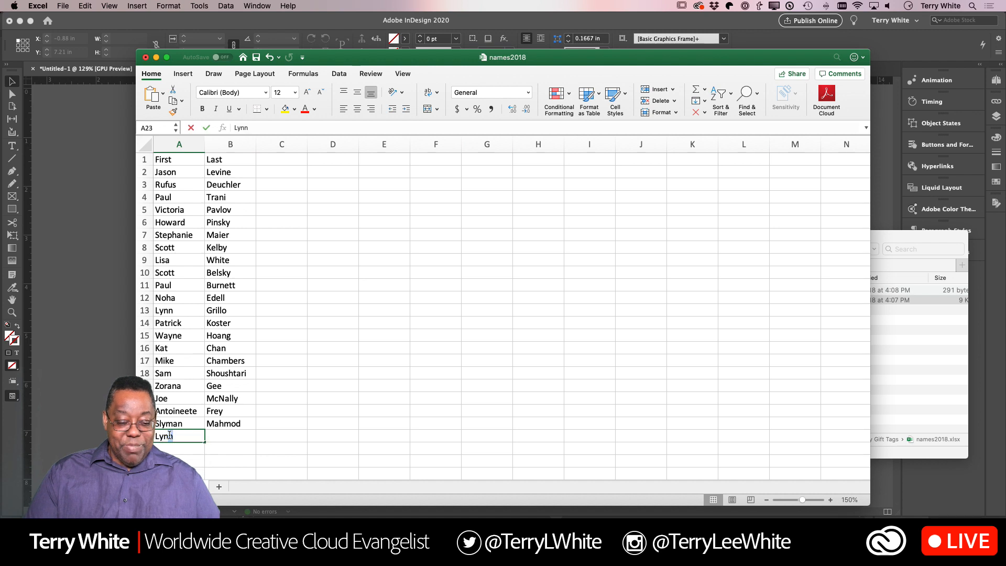
pyautogui.press('Tab')
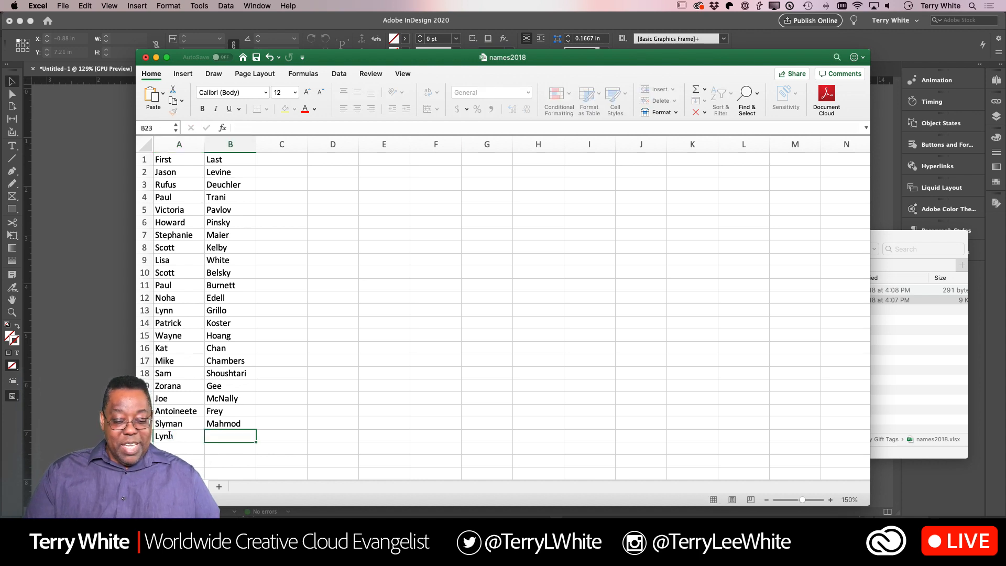
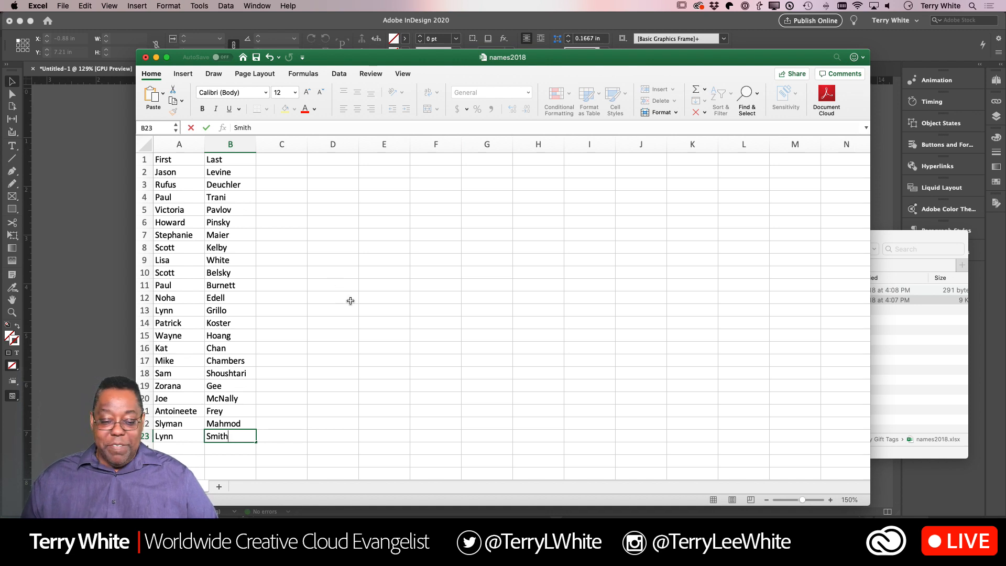
pyautogui.click(330, 313)
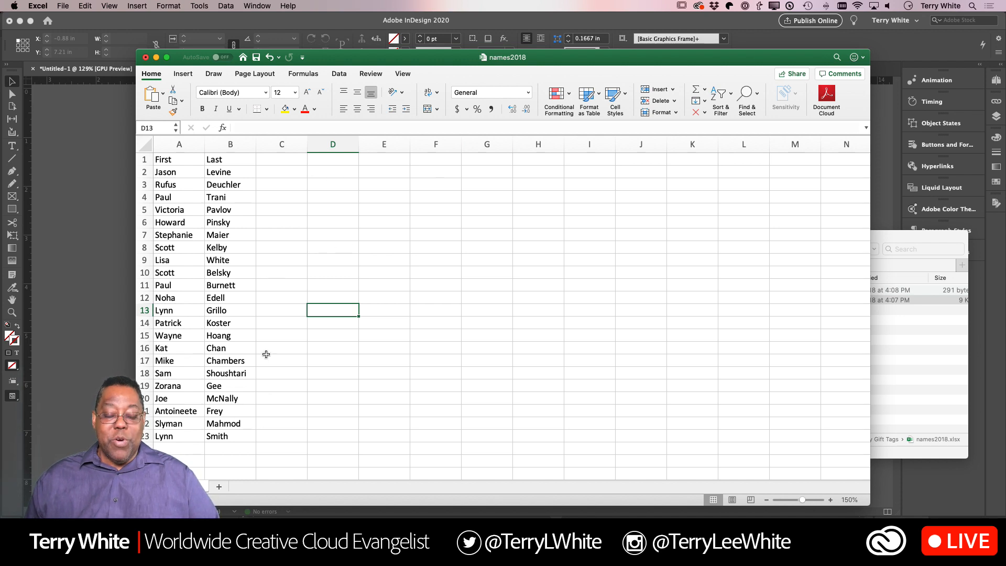
pyautogui.click(61, 5)
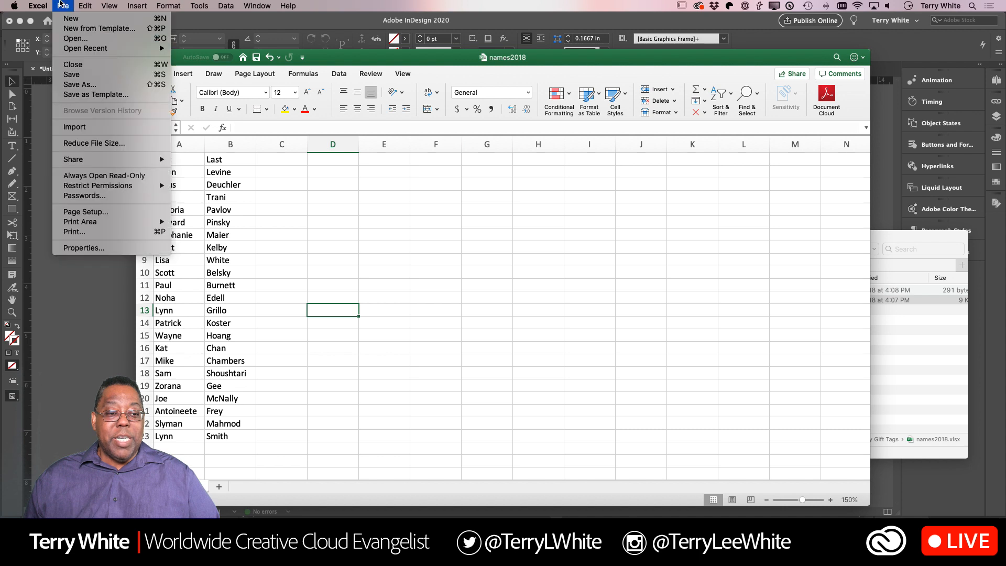
pyautogui.click(71, 74)
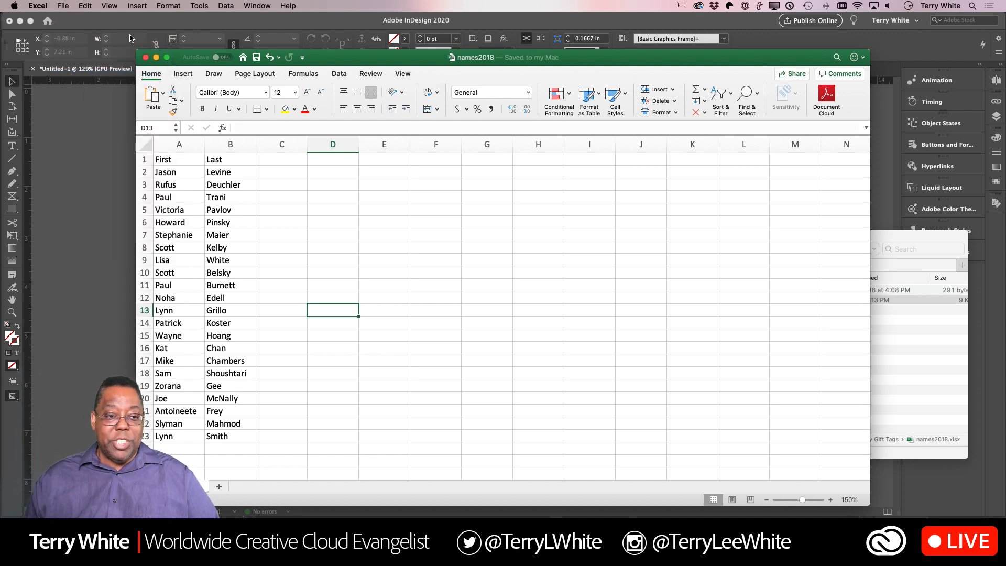
# - Save a copy of the list as names2019 in Tab delimited Text (.txt) format in the Holiday Gift Tags folder
pyautogui.click(68, 5)
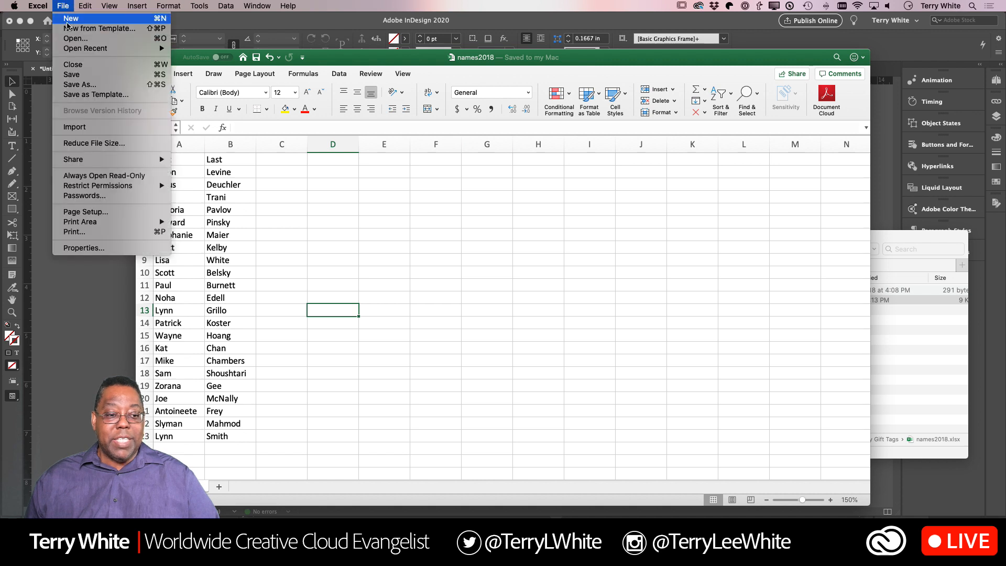
pyautogui.click(85, 95)
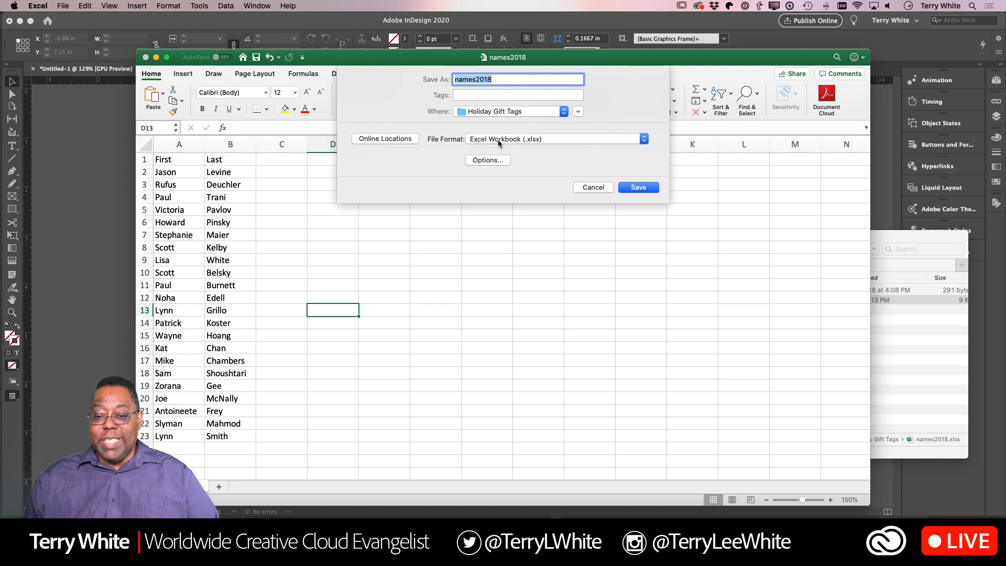
pyautogui.click(538, 141)
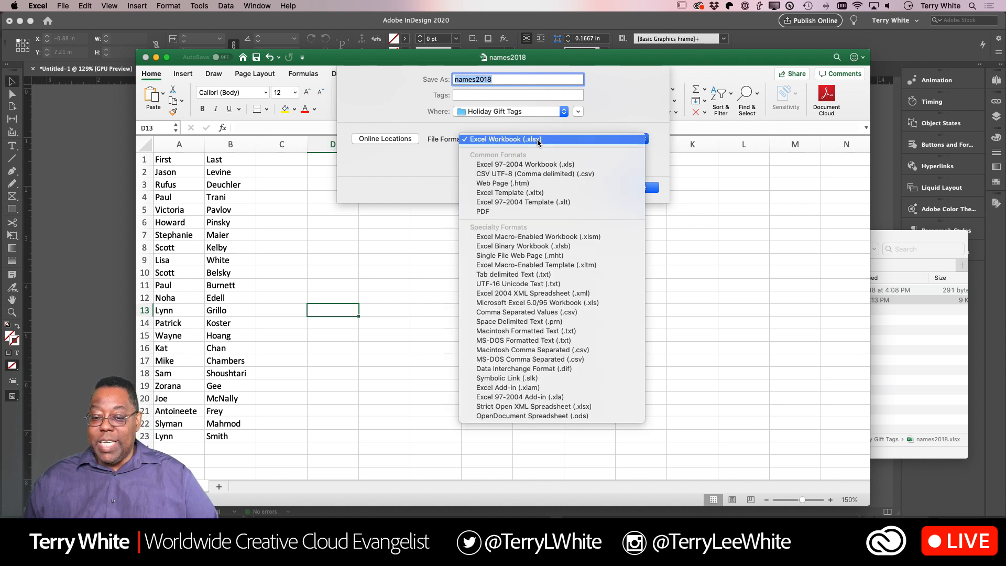
pyautogui.click(551, 276)
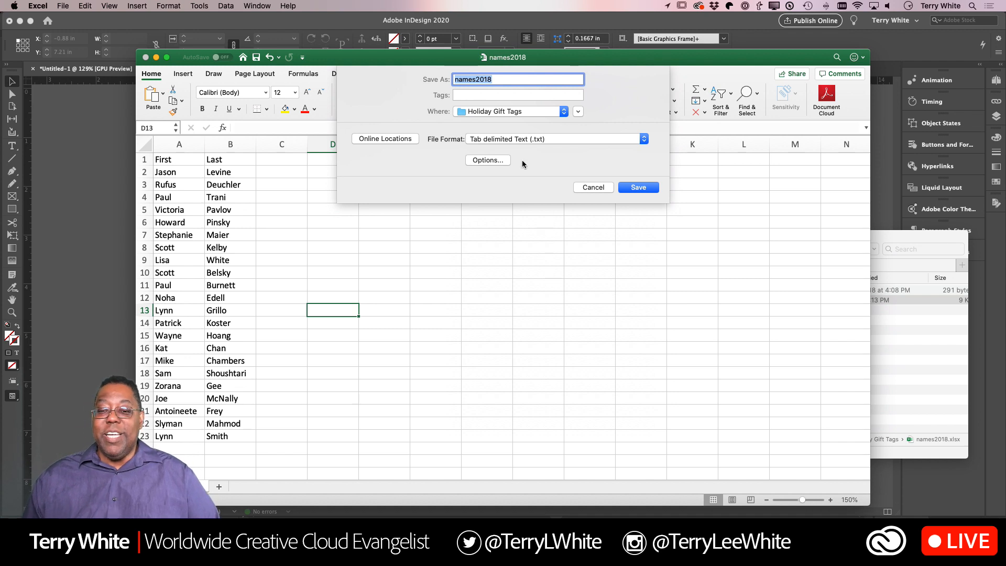
pyautogui.click(498, 81)
pyautogui.press('BackSpace')
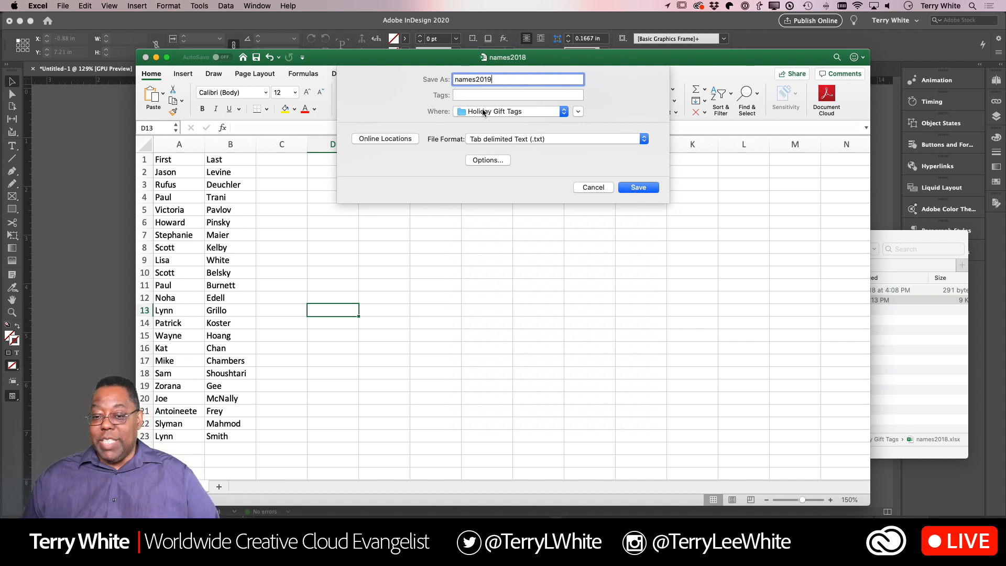
pyautogui.click(639, 187)
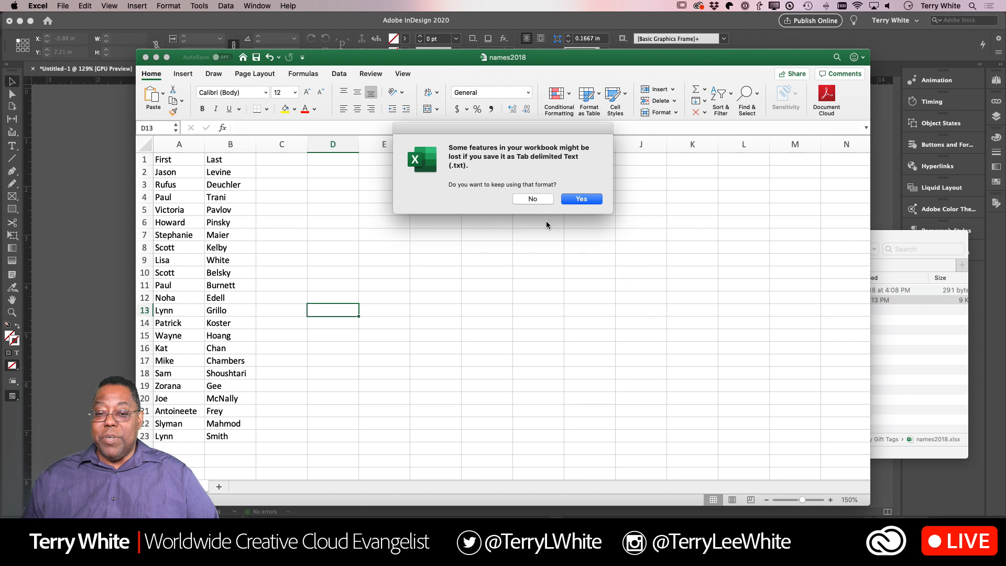
pyautogui.click(580, 199)
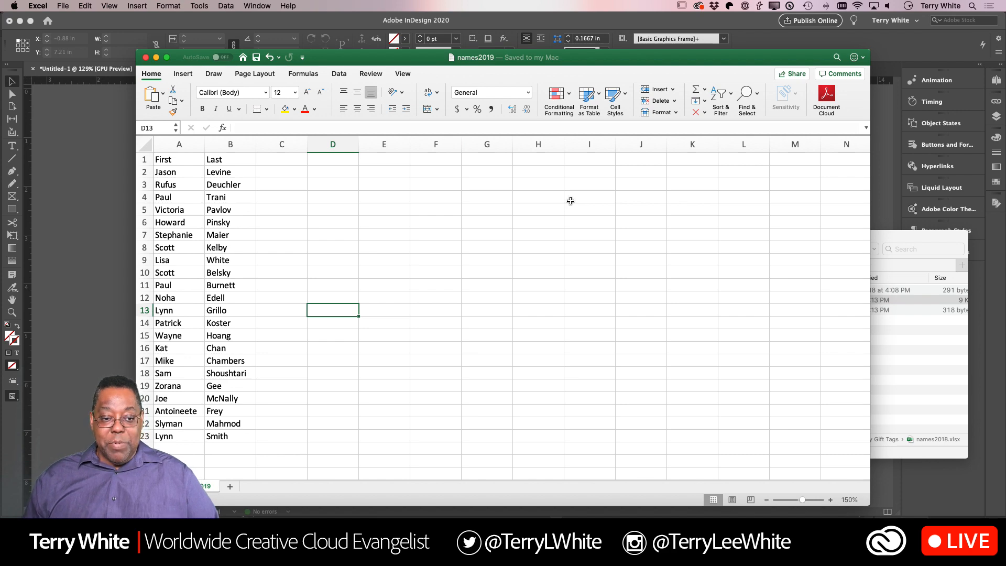
# - Quit Excel, return to the gift tag document in InDesign and dock CC Libraries below Character Styles
pyautogui.press('cmd+q')
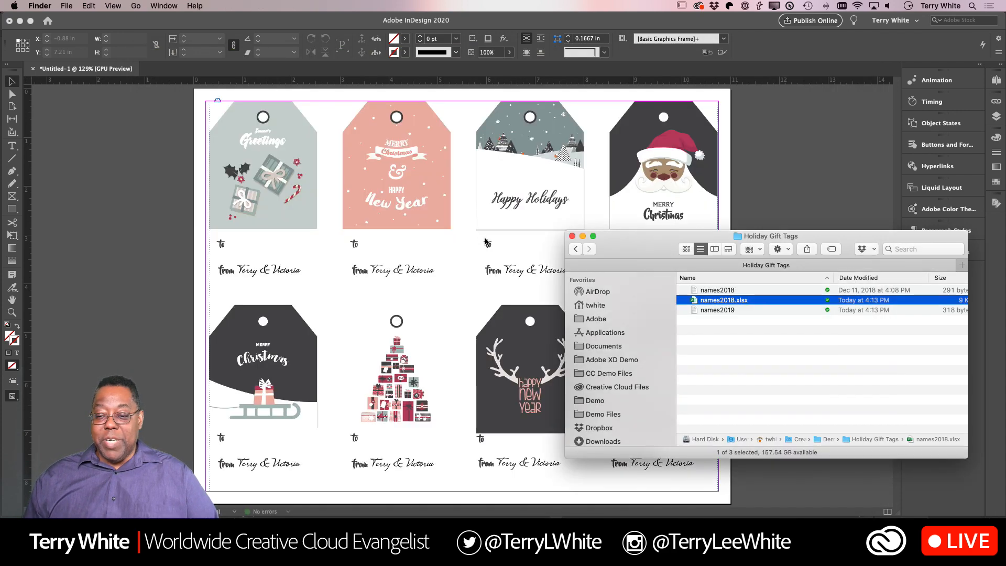
pyautogui.click(471, 293)
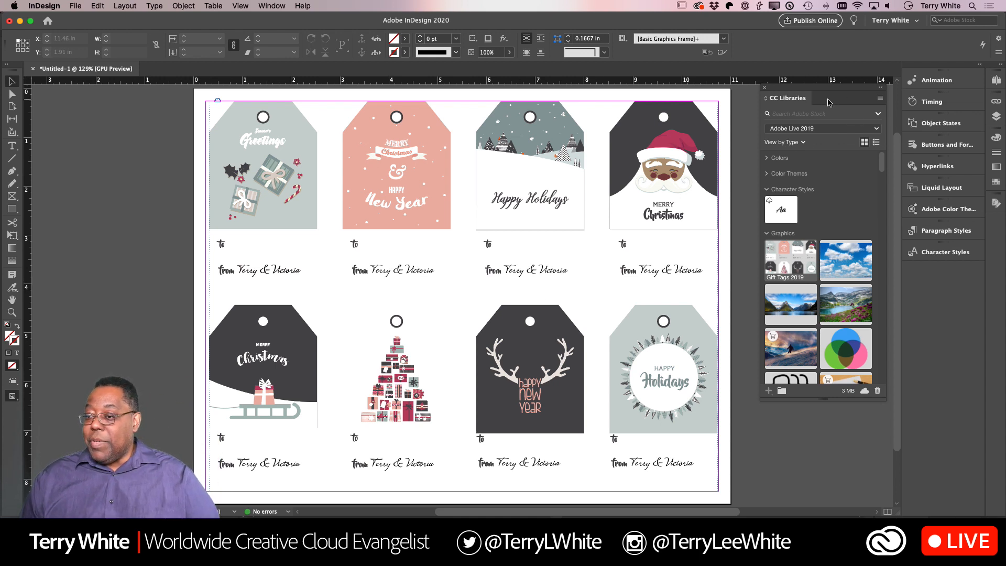
pyautogui.moveTo(794, 99); pyautogui.dragTo(938, 279)
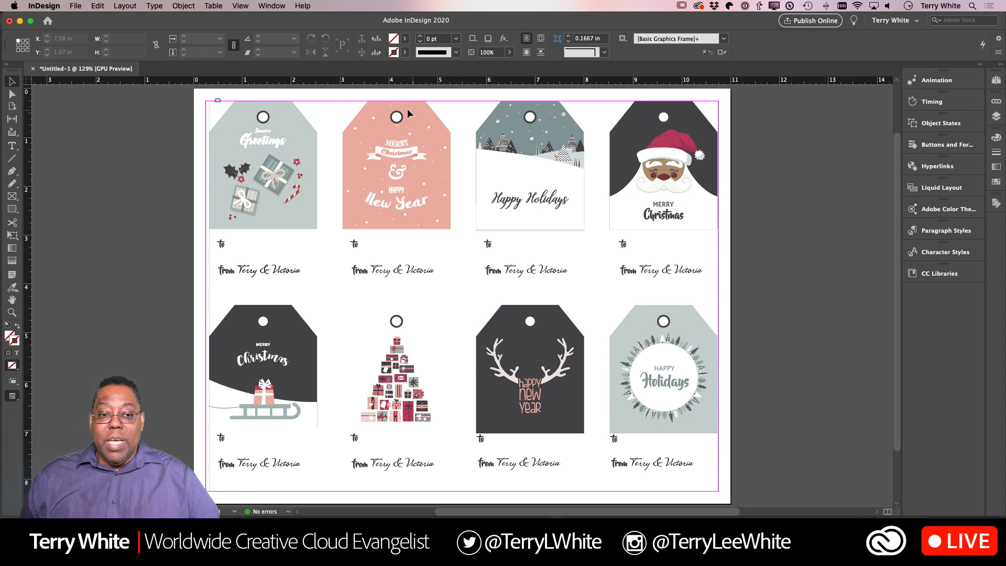
# - Display the Data Merge panel, separate it from the script panels beside the page and close that remaining panel group
pyautogui.click(273, 6)
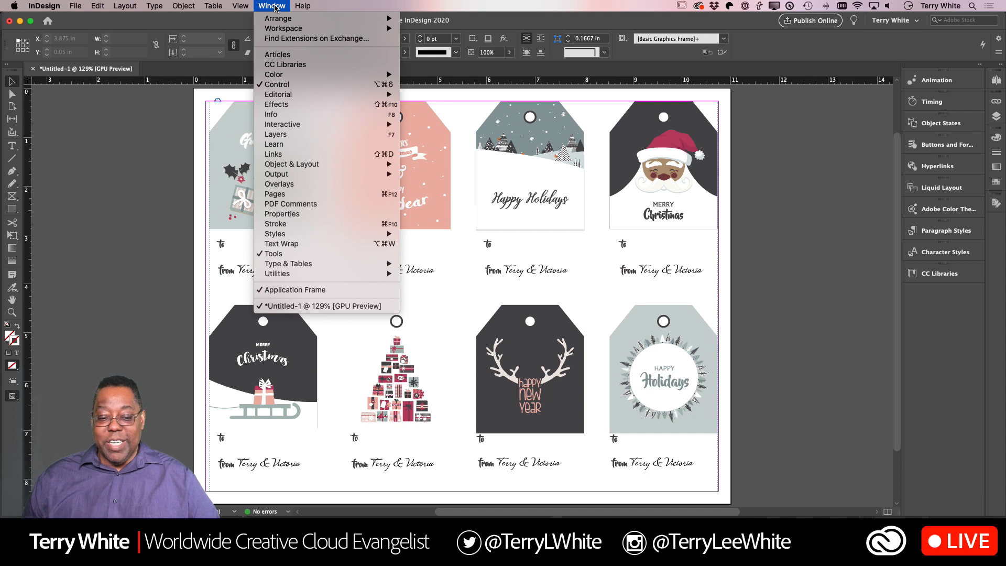
pyautogui.moveTo(302, 274)
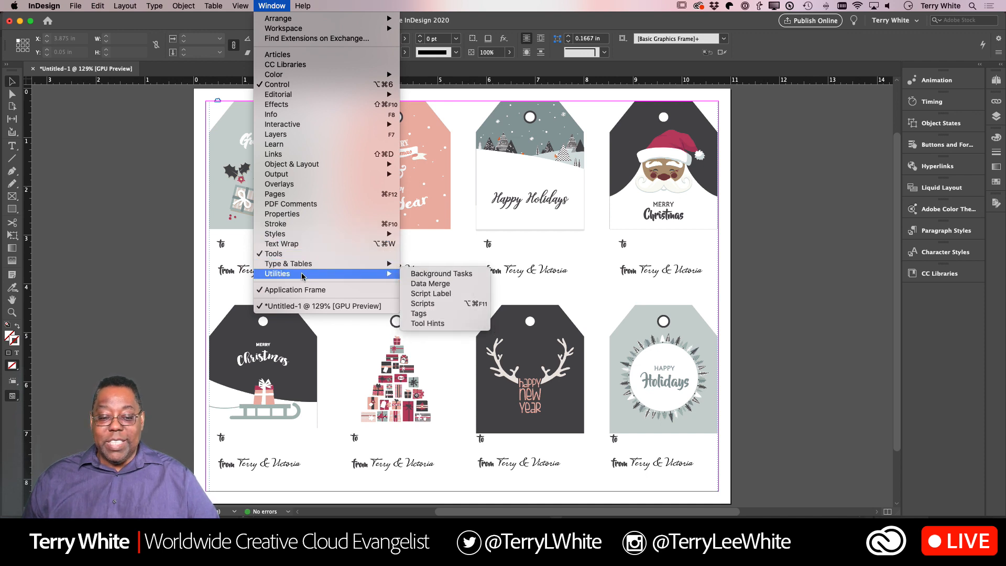
pyautogui.click(440, 286)
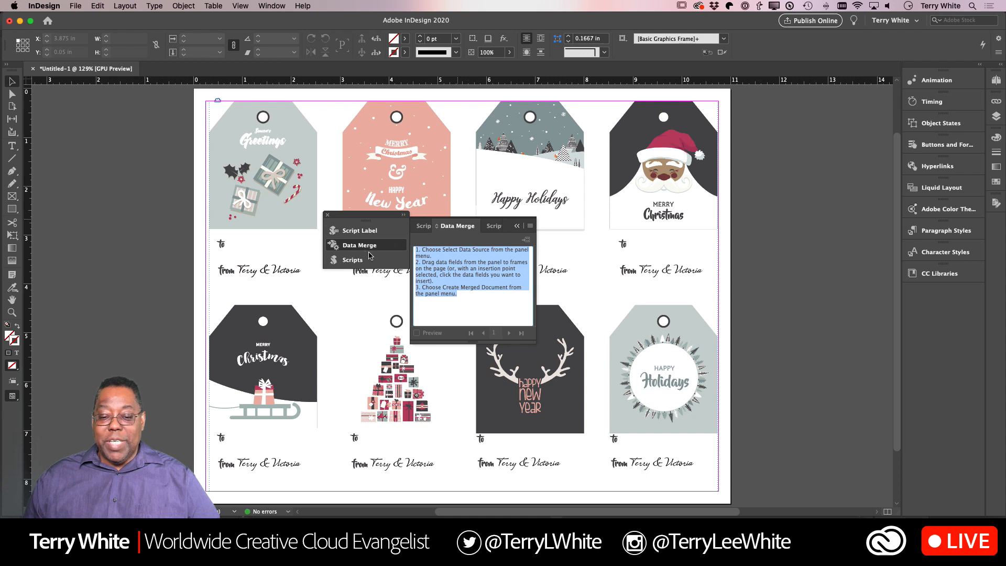
pyautogui.moveTo(461, 231); pyautogui.dragTo(787, 126)
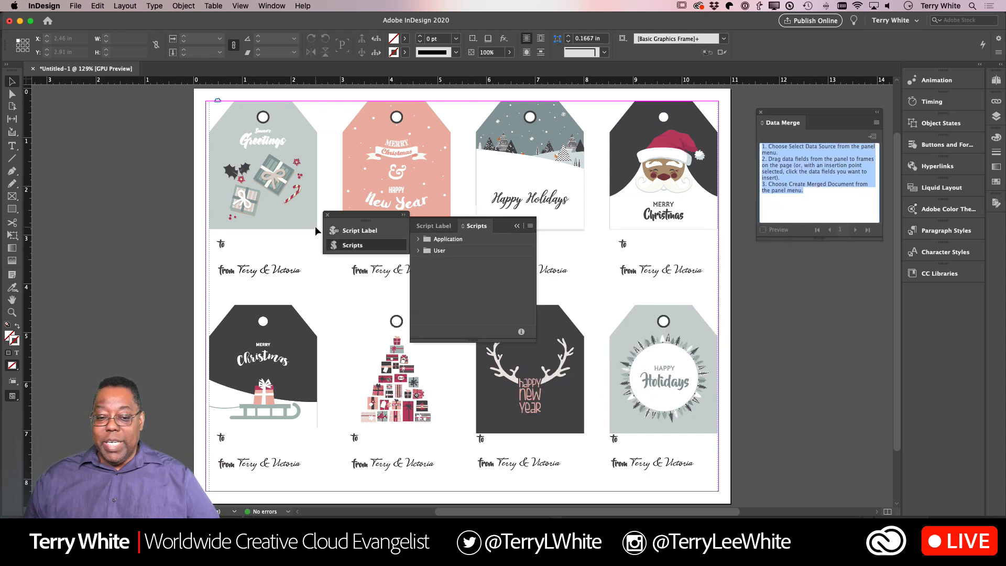
pyautogui.click(328, 216)
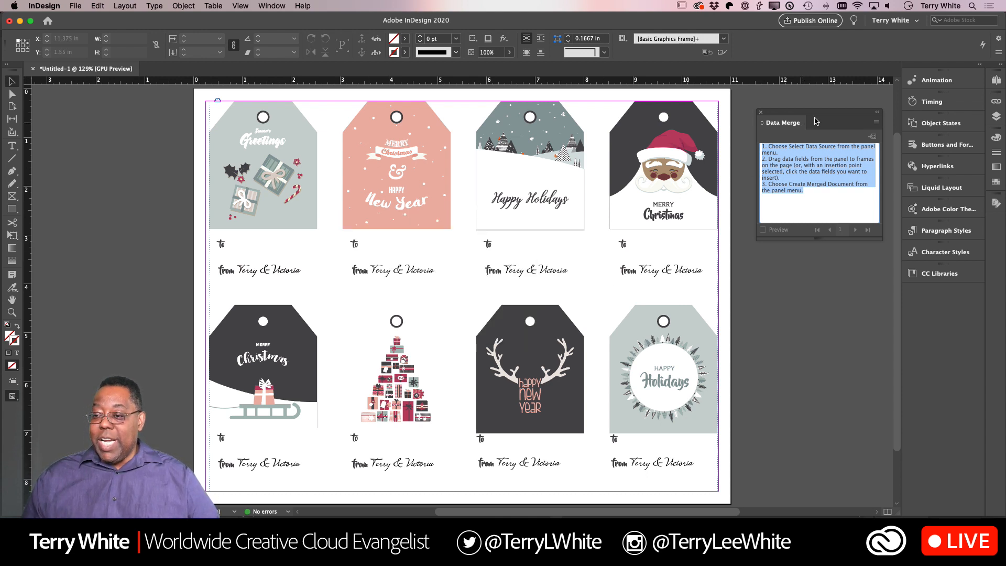
pyautogui.moveTo(823, 118); pyautogui.dragTo(363, 157)
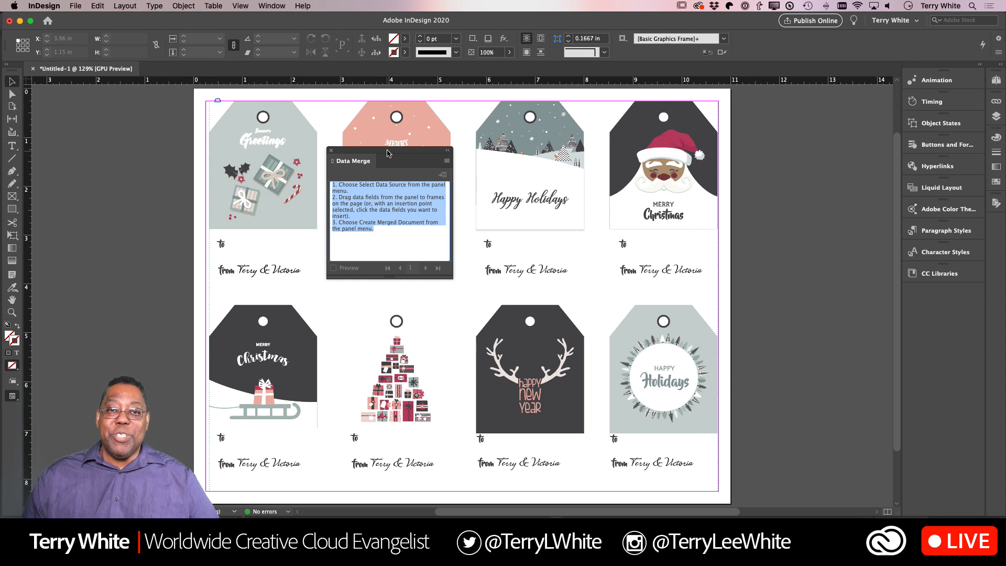
pyautogui.moveTo(387, 153); pyautogui.dragTo(799, 97)
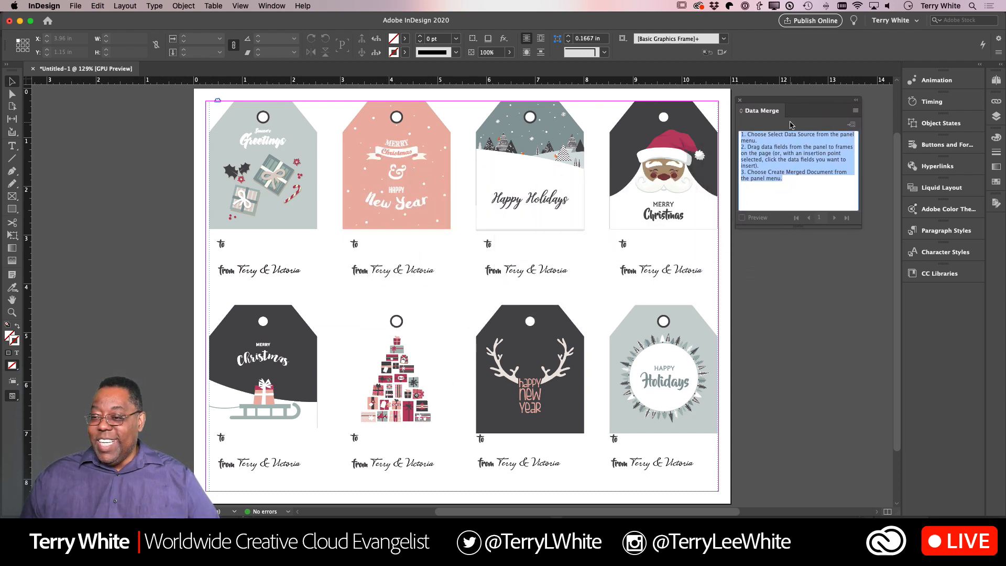
pyautogui.click(855, 112)
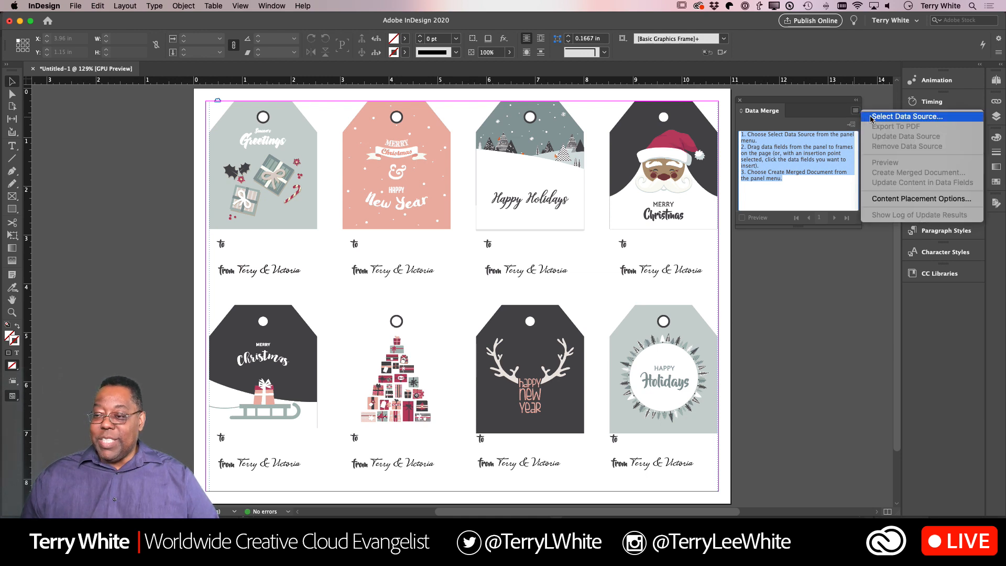
pyautogui.click(819, 104)
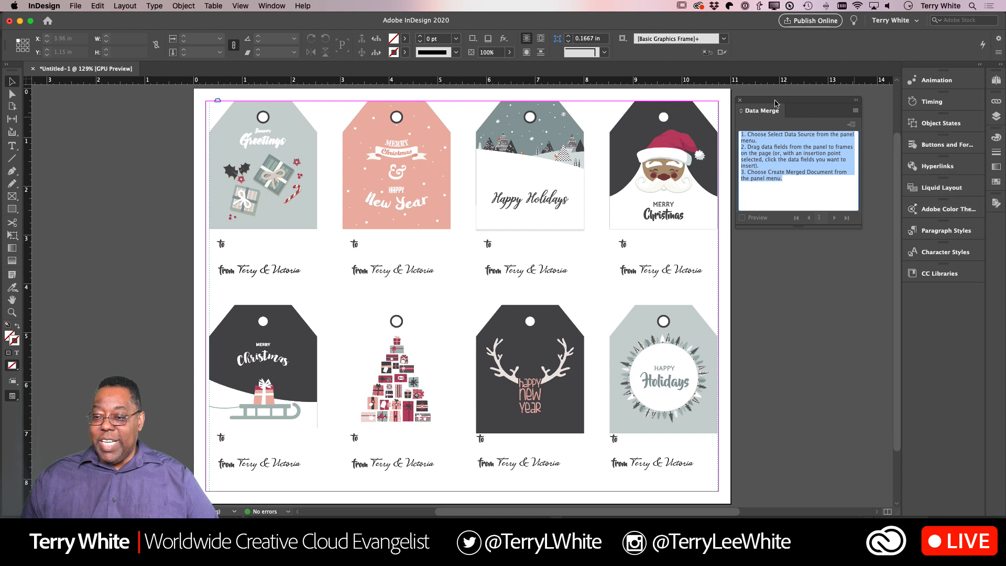
# - Select the names2019 text file in the Holiday Gift Tags folder as the data merge source
pyautogui.moveTo(758, 101); pyautogui.dragTo(402, 122)
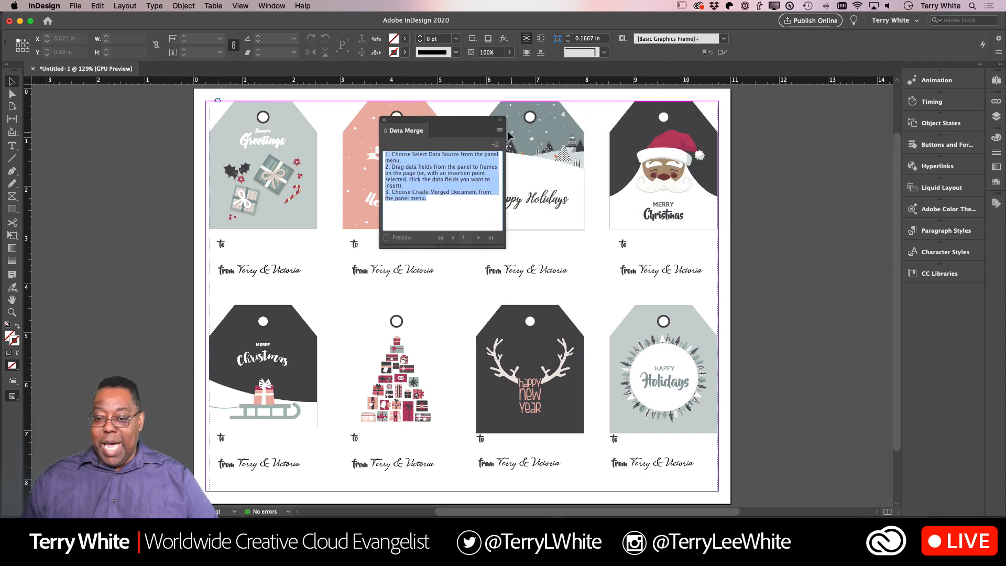
pyautogui.click(501, 132)
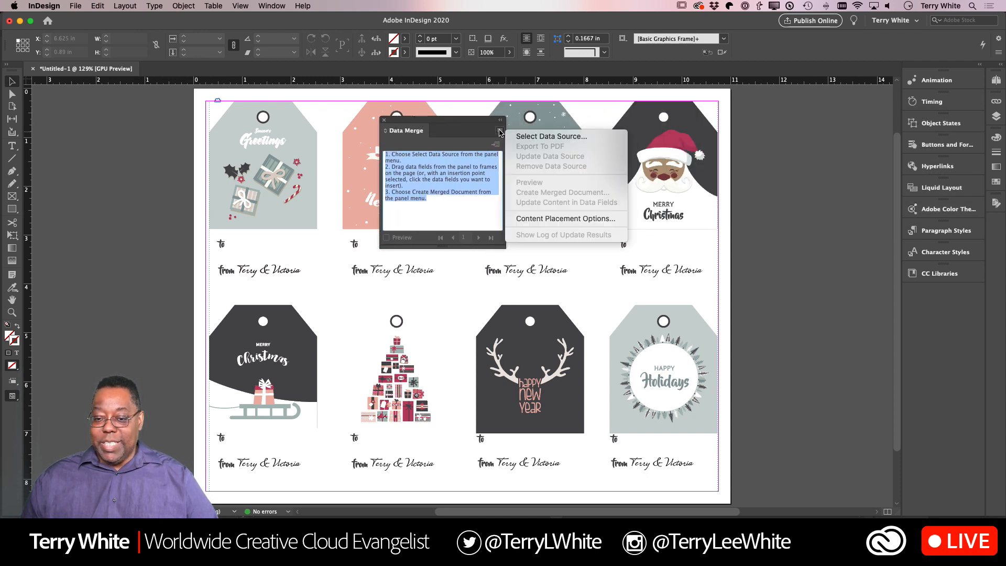
pyautogui.click(535, 137)
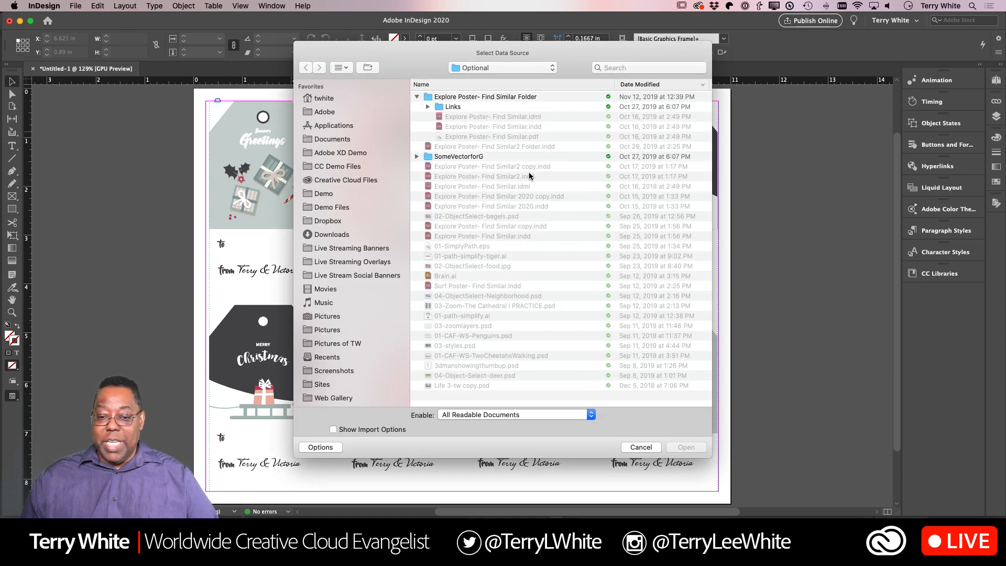
pyautogui.click(478, 68)
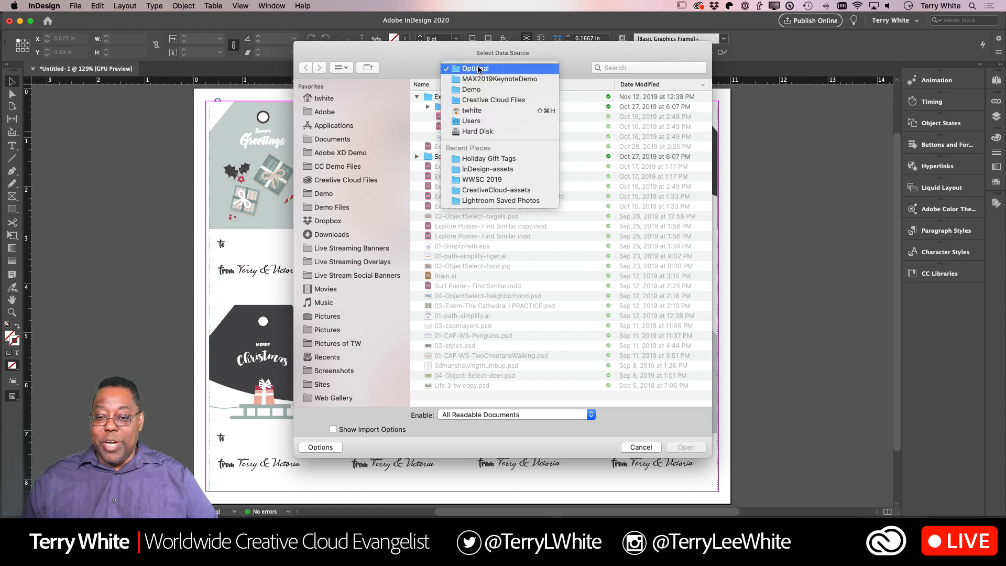
pyautogui.click(481, 158)
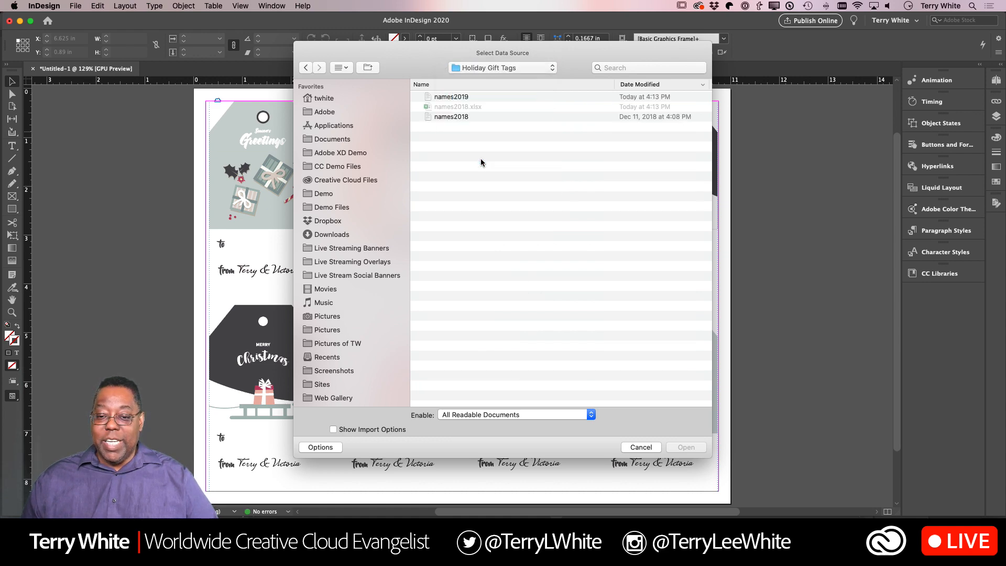
pyautogui.click(457, 97)
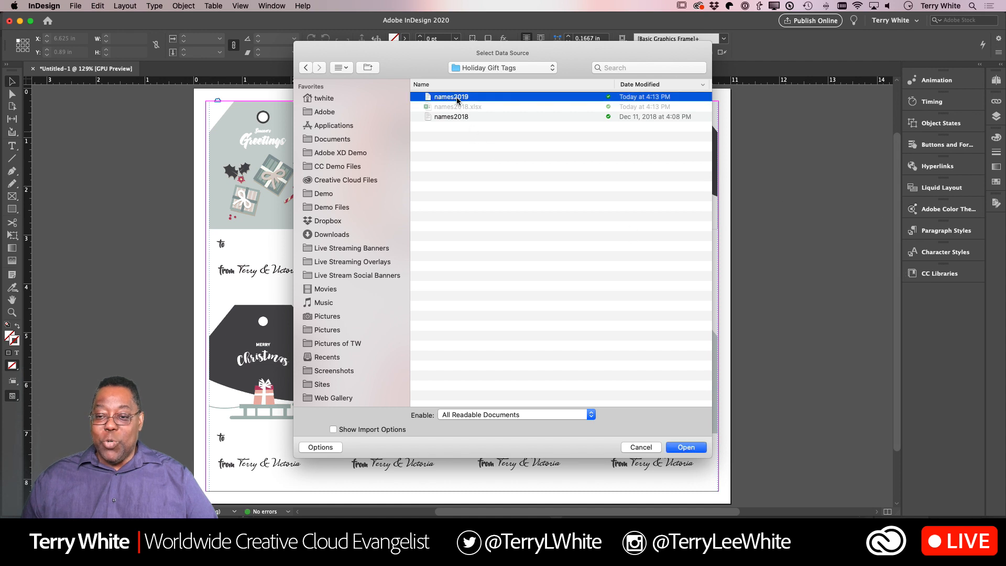
pyautogui.click(687, 448)
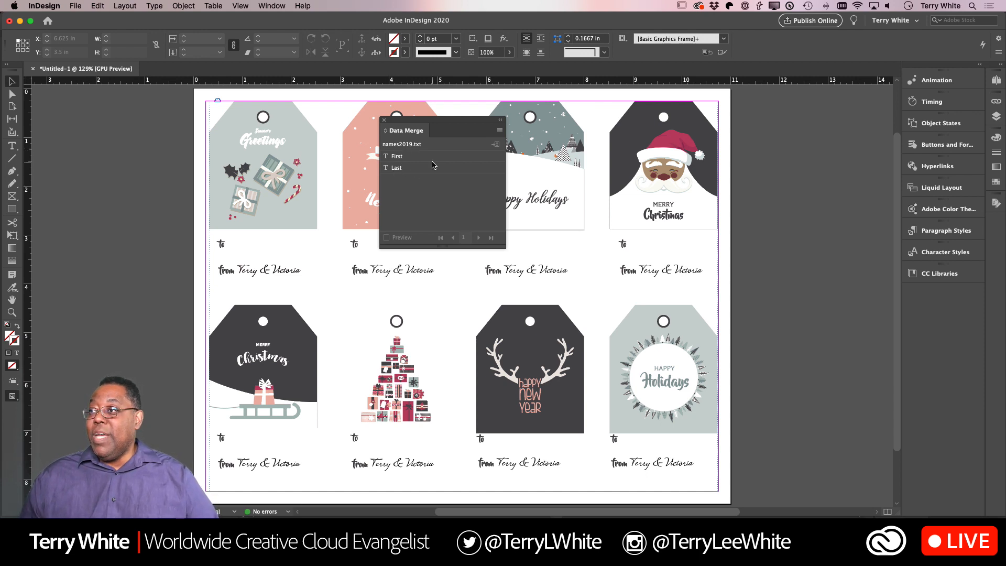
# - Draw a text frame about 1.6 by 0.52 in beside "to" on the Season's Greetings tag and insert the First and Last fields separated by a space
pyautogui.moveTo(440, 124); pyautogui.dragTo(796, 106)
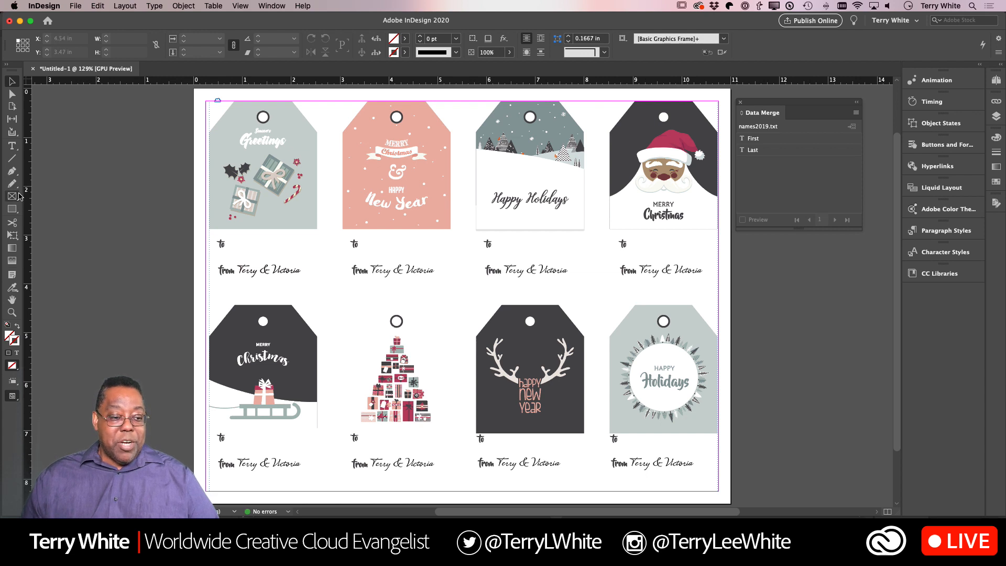
pyautogui.click(12, 147)
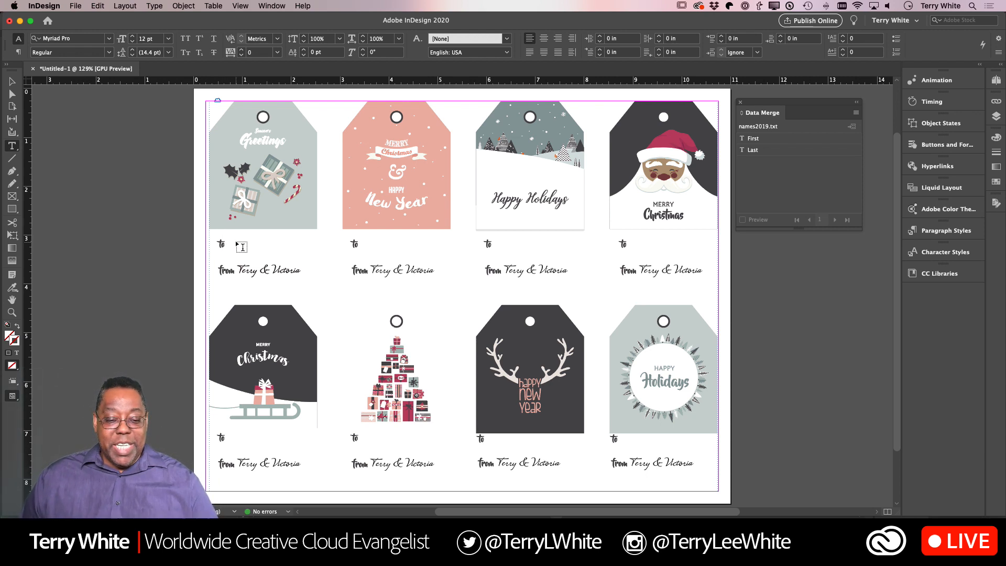
pyautogui.moveTo(229, 237); pyautogui.dragTo(307, 261)
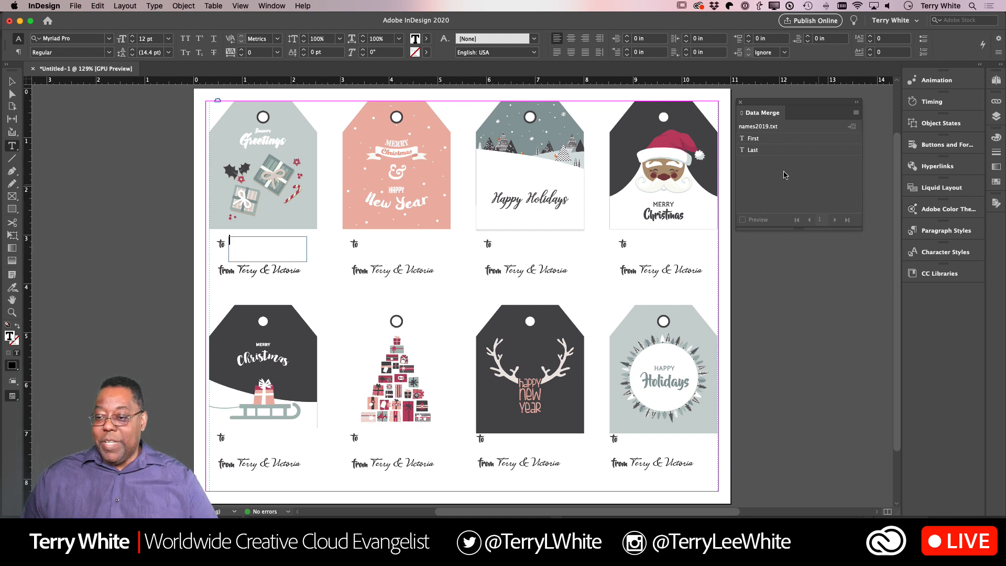
pyautogui.moveTo(754, 139); pyautogui.dragTo(277, 247)
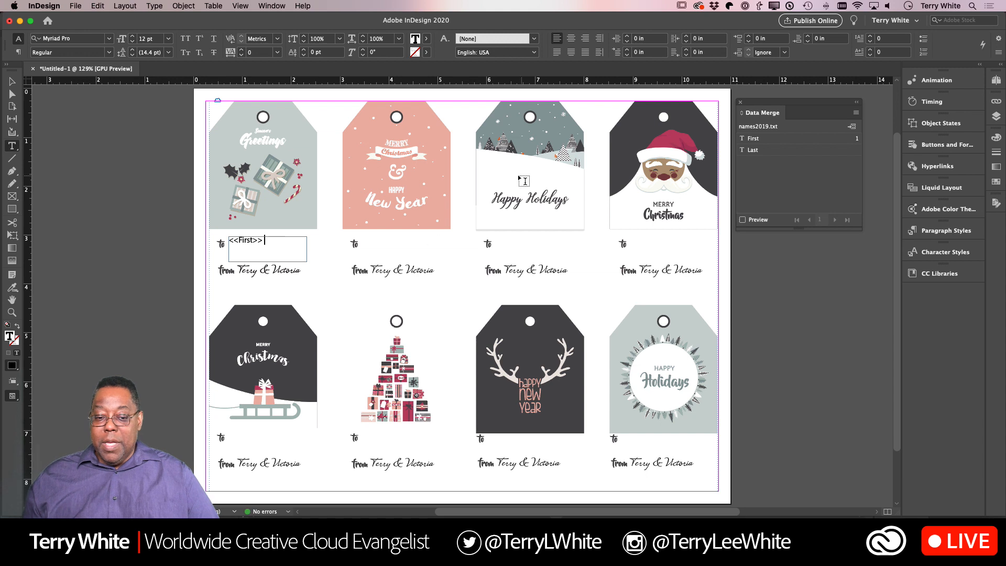
pyautogui.moveTo(753, 151); pyautogui.dragTo(285, 244)
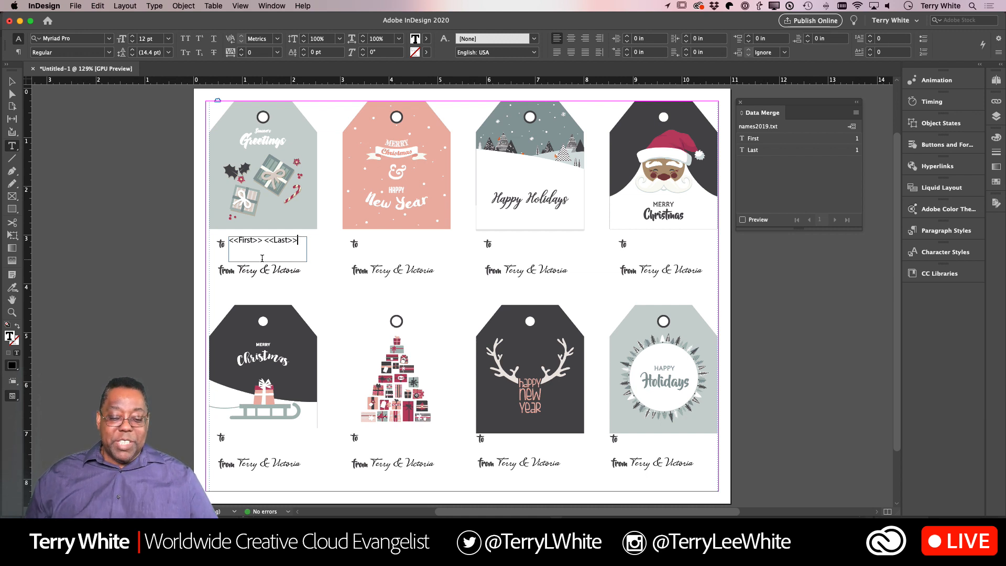
# - Format the First and Last name placeholders in the Lush font at 18 pt
pyautogui.moveTo(300, 240); pyautogui.dragTo(229, 237)
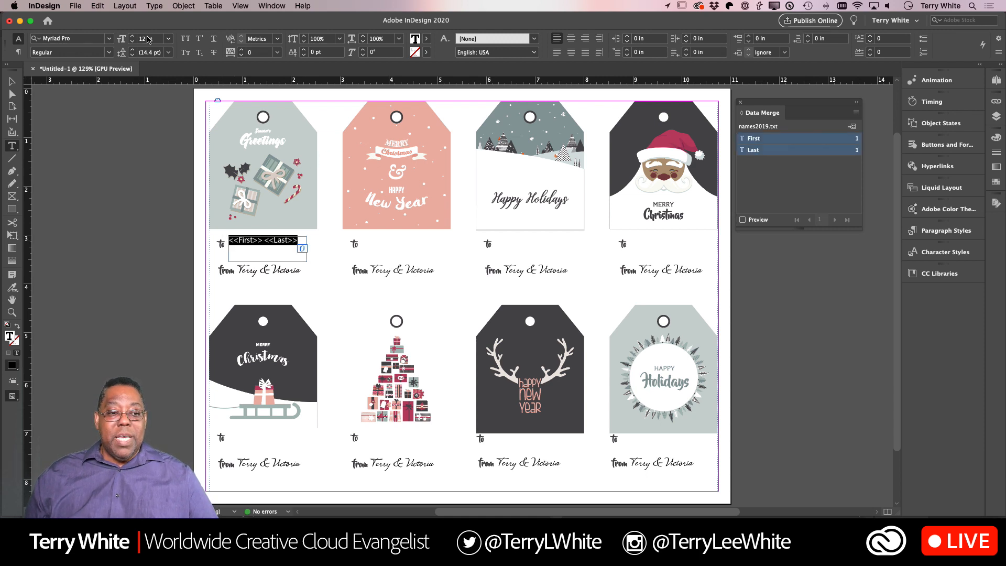
pyautogui.click(83, 38)
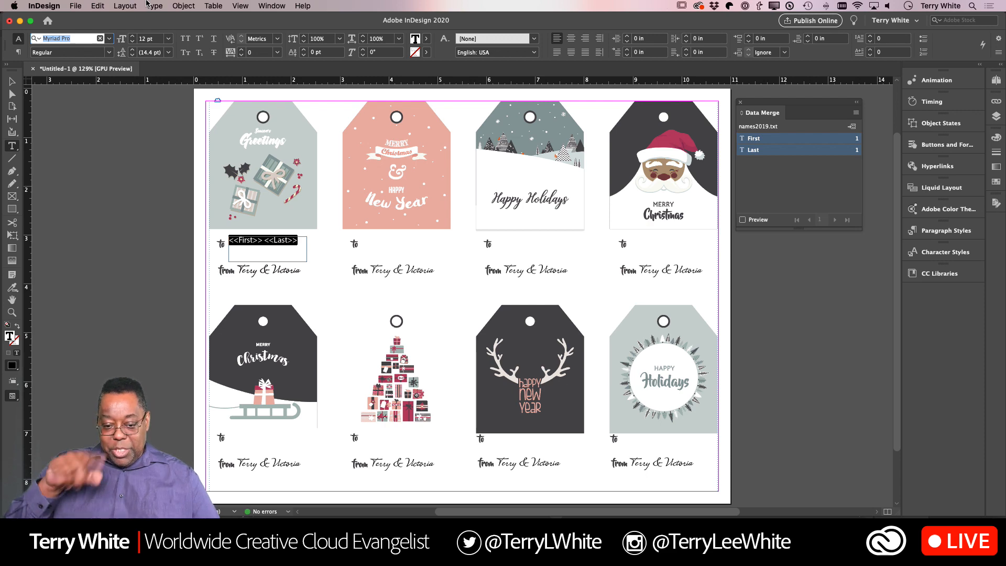
pyautogui.write('Lush')
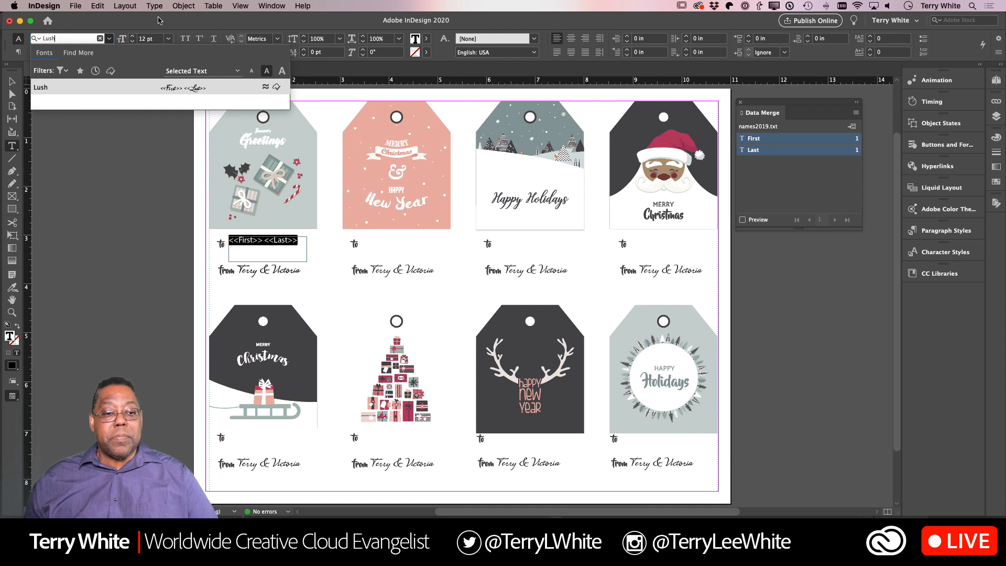
pyautogui.click(151, 88)
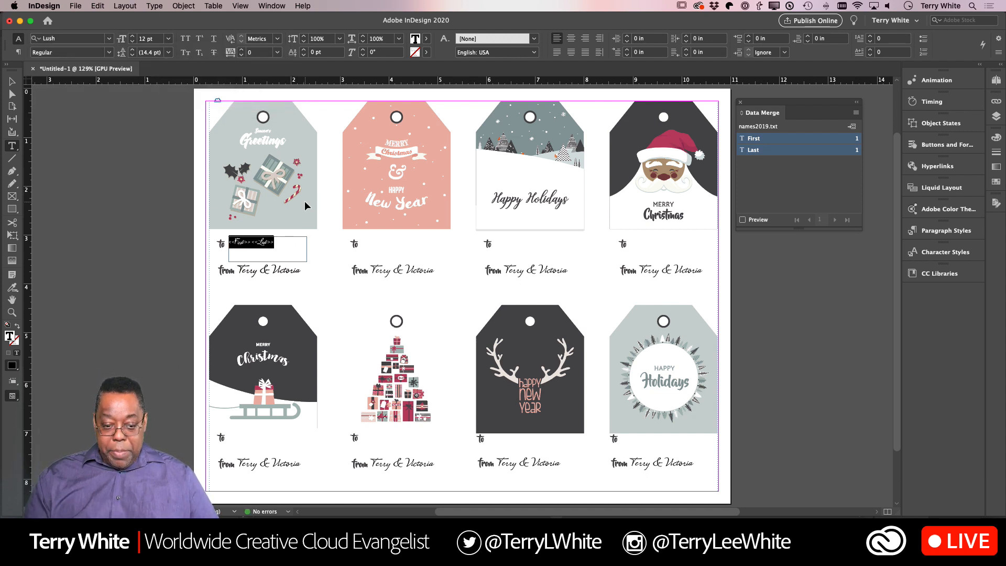
pyautogui.press('super+shift+period')
pyautogui.press('super+shift+period')
pyautogui.press('super+shift+period')
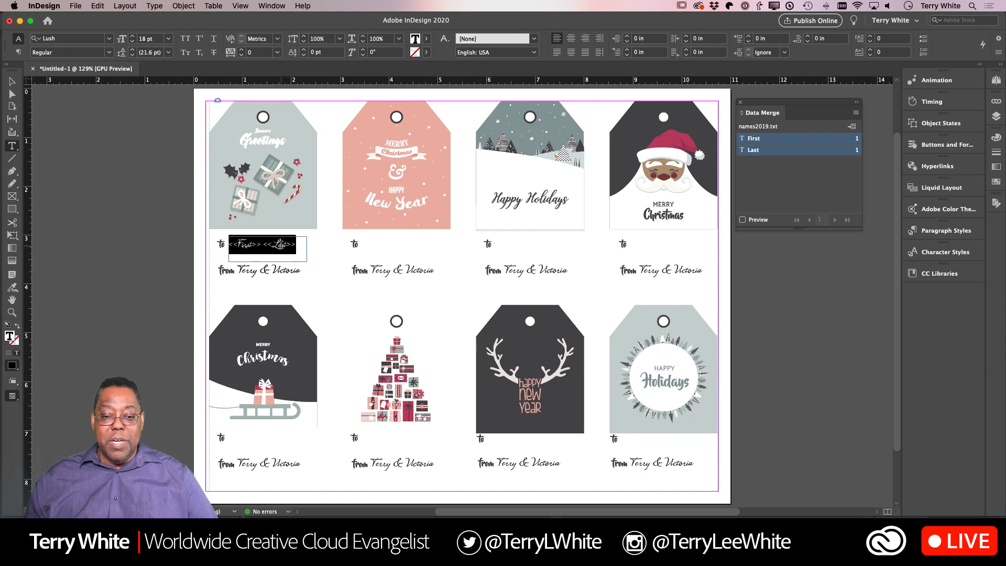
pyautogui.click(295, 245)
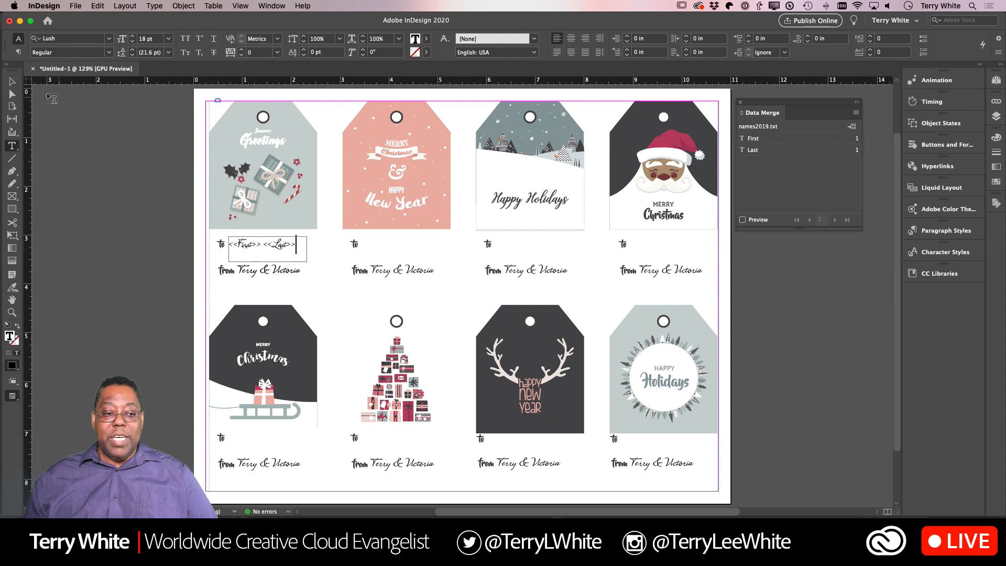
# - Start creating a merged document of all records with Multiple Records per document page and preview the multiple record layout
pyautogui.click(16, 84)
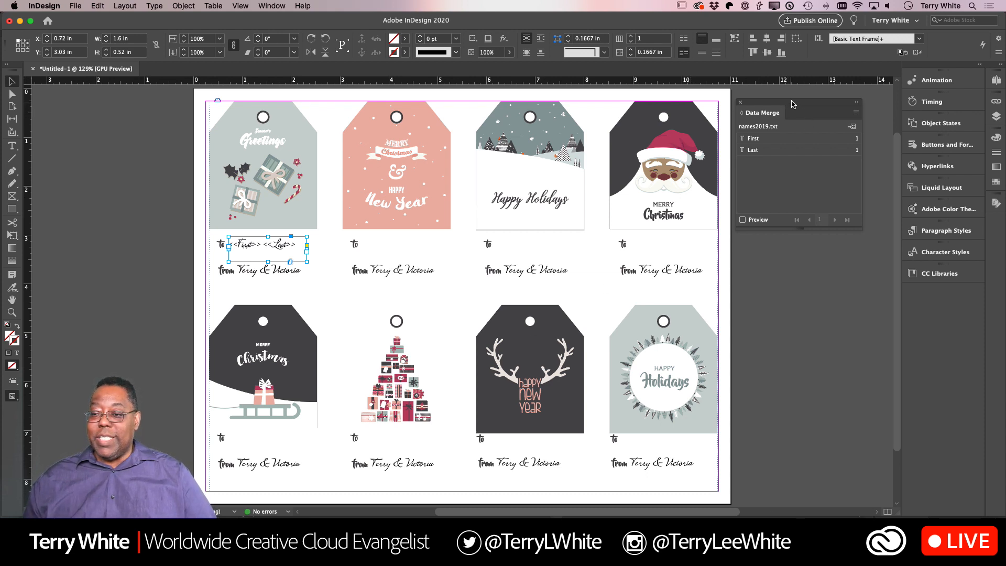
pyautogui.moveTo(738, 111); pyautogui.dragTo(660, 130)
pyautogui.moveTo(749, 131); pyautogui.dragTo(495, 190)
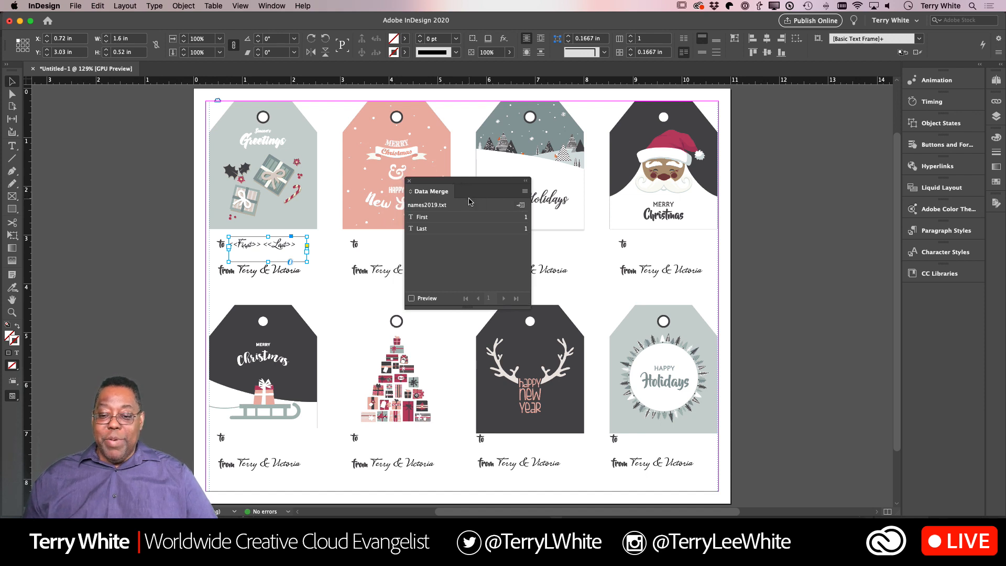
pyautogui.click(525, 193)
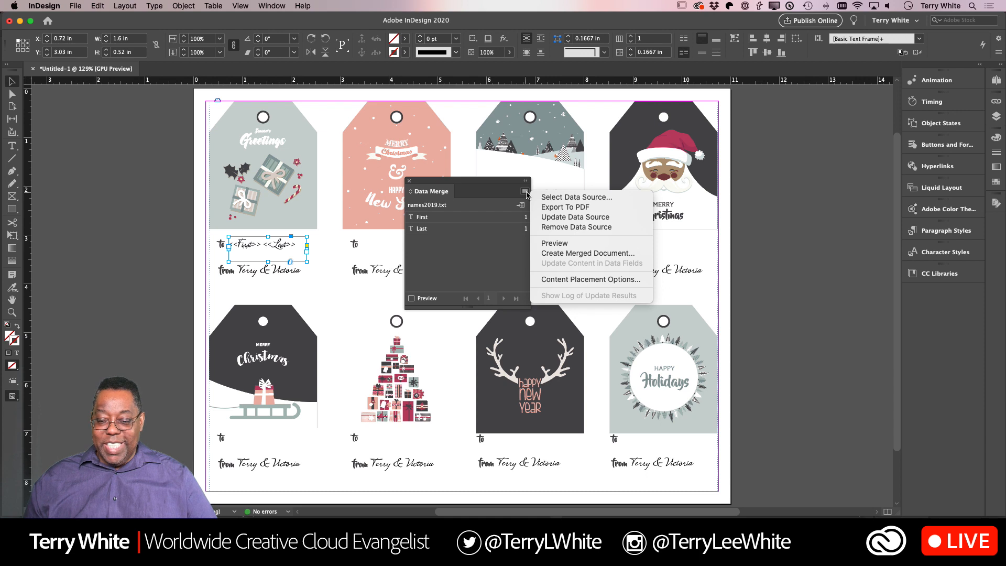
pyautogui.click(600, 254)
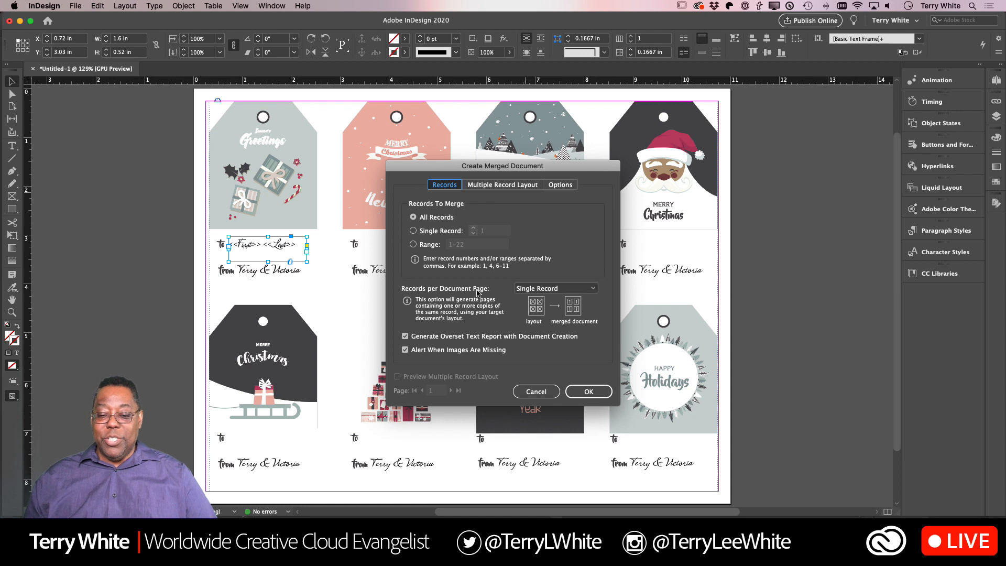
pyautogui.click(540, 289)
pyautogui.click(536, 311)
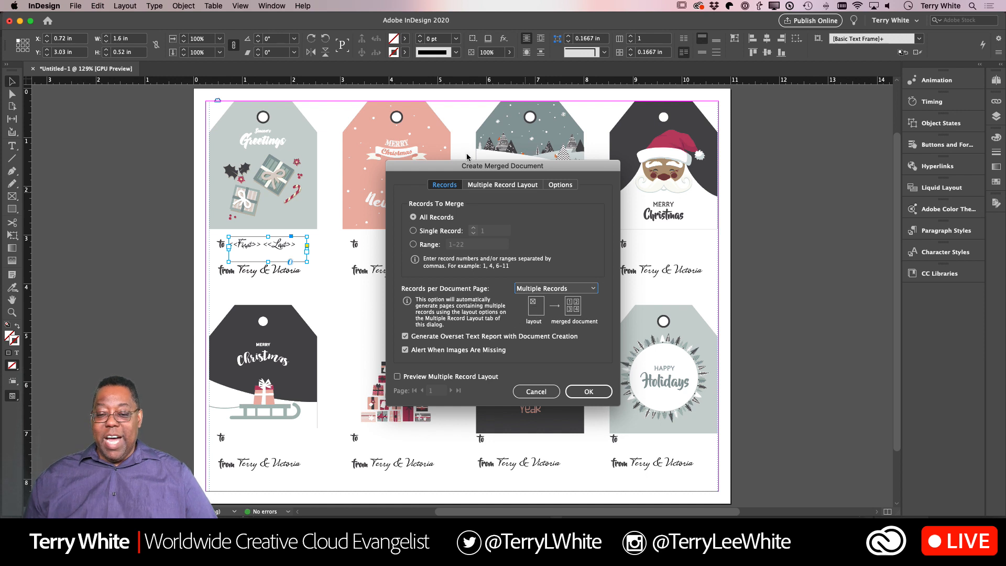
pyautogui.moveTo(461, 168); pyautogui.dragTo(722, 126)
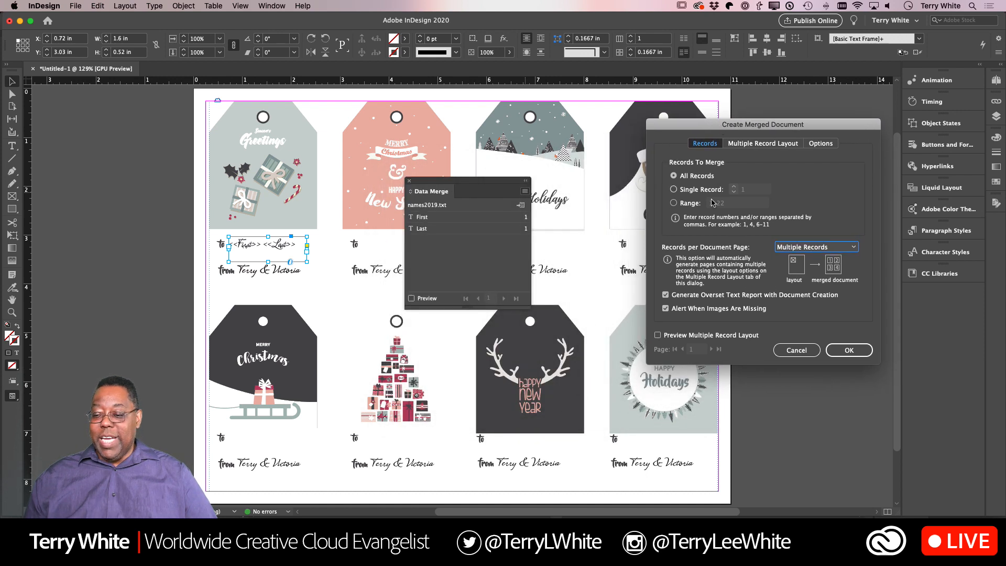
pyautogui.click(658, 335)
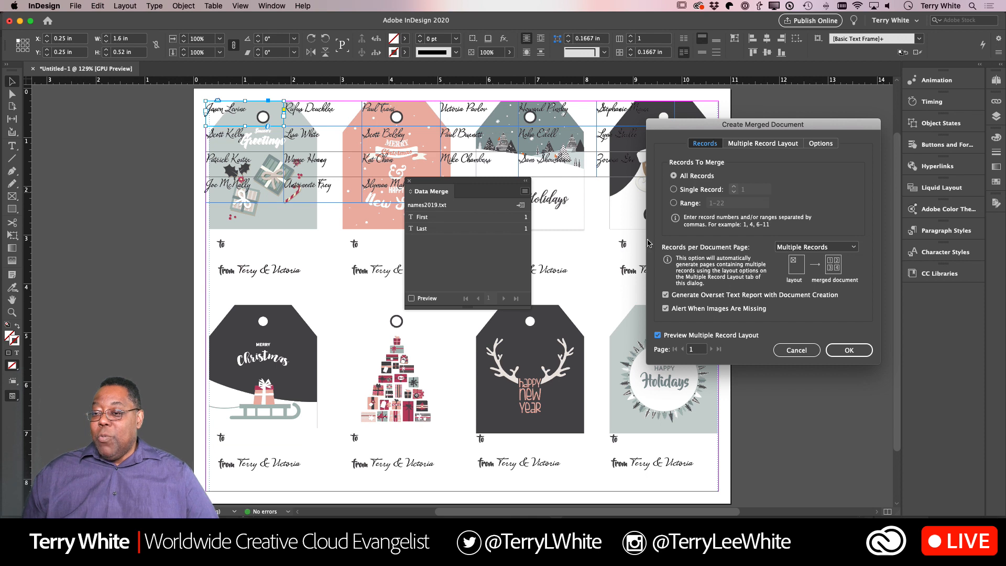
# - Unlink the margins in the multiple record layout settings and set the top margin to 3 in
pyautogui.moveTo(769, 124); pyautogui.dragTo(649, 275)
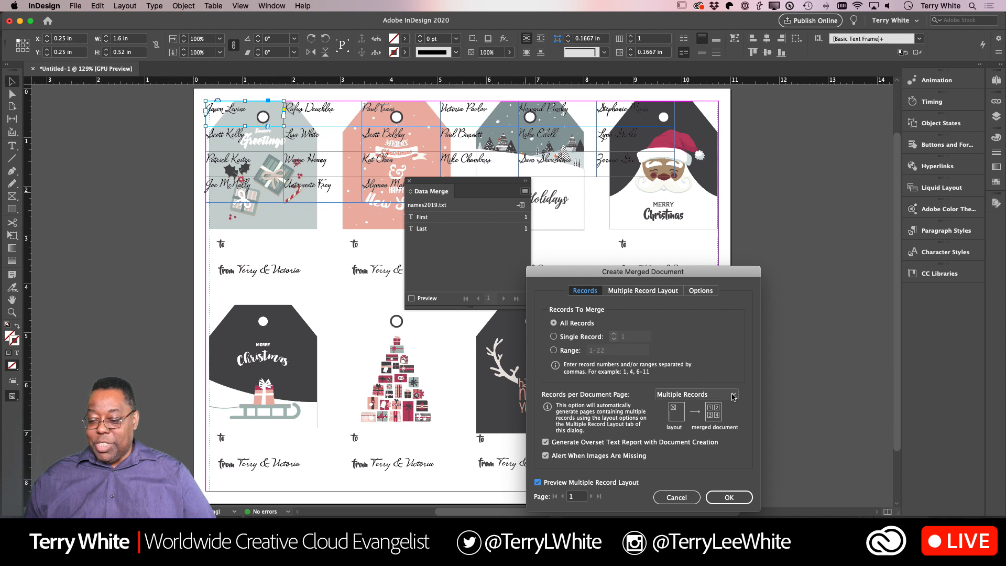
pyautogui.click(644, 291)
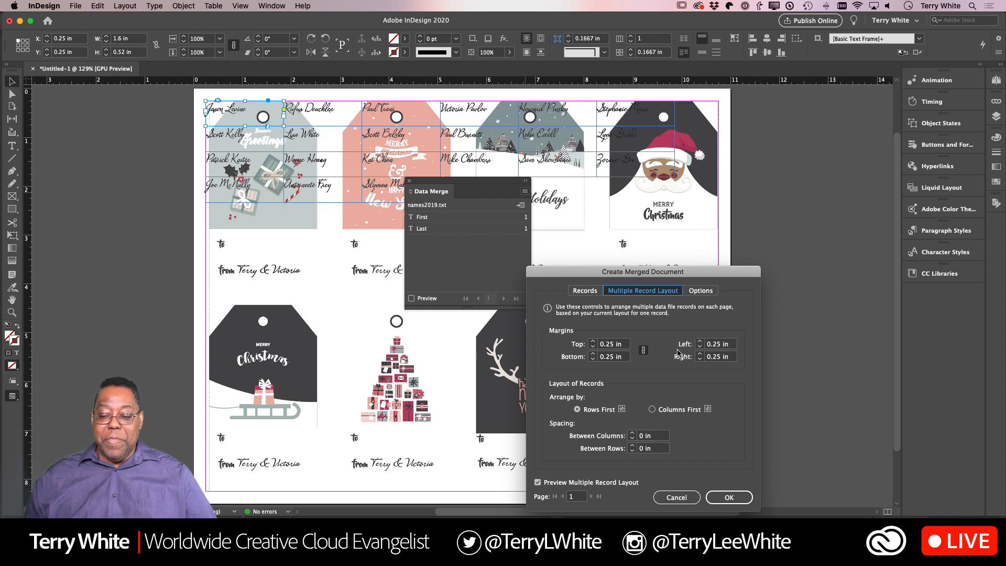
pyautogui.click(644, 351)
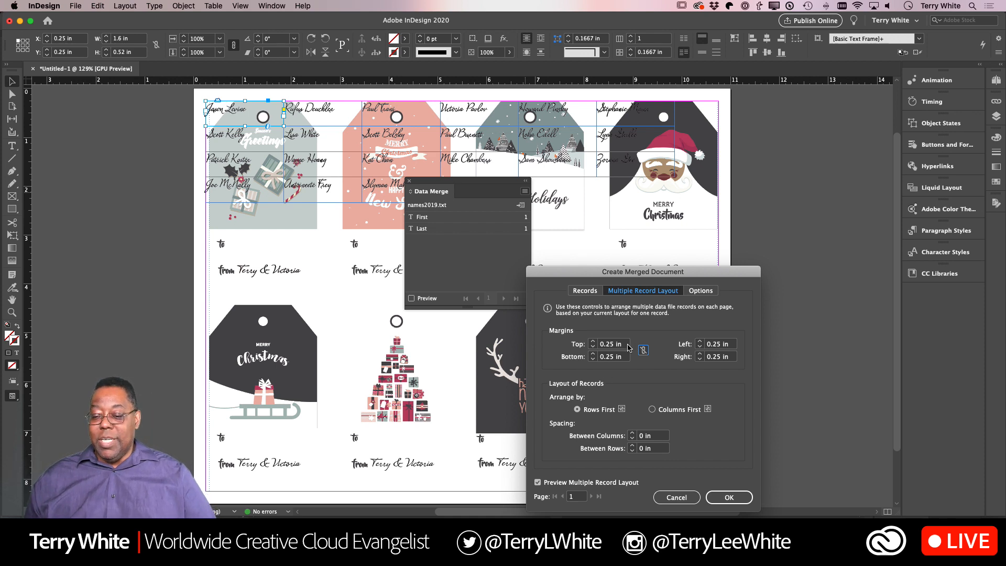
pyautogui.click(608, 344)
pyautogui.write('3')
pyautogui.press('Tab')
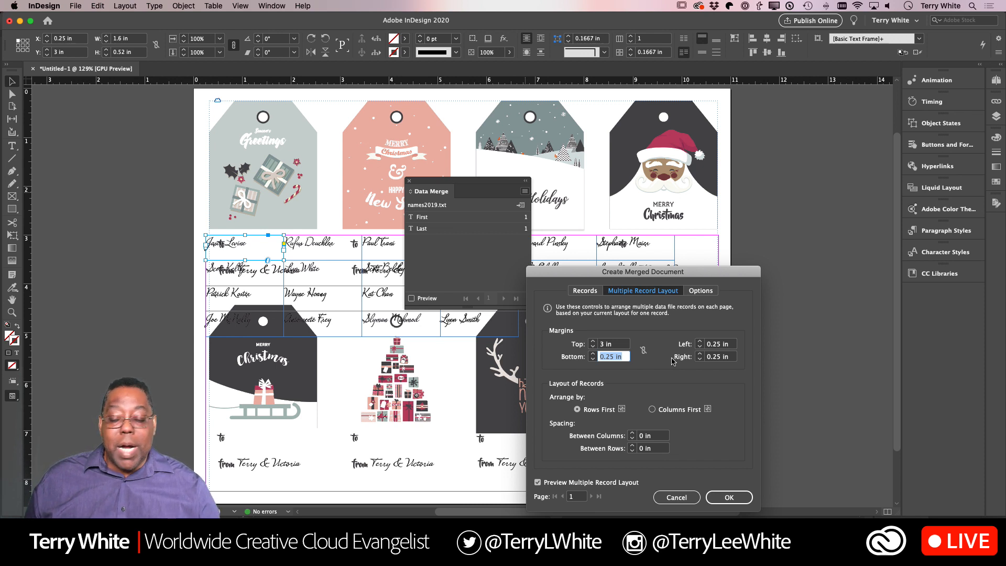
# - Set the left margin of the multiple record layout to 0.75 in so the first name lines up after "to"
pyautogui.click(717, 346)
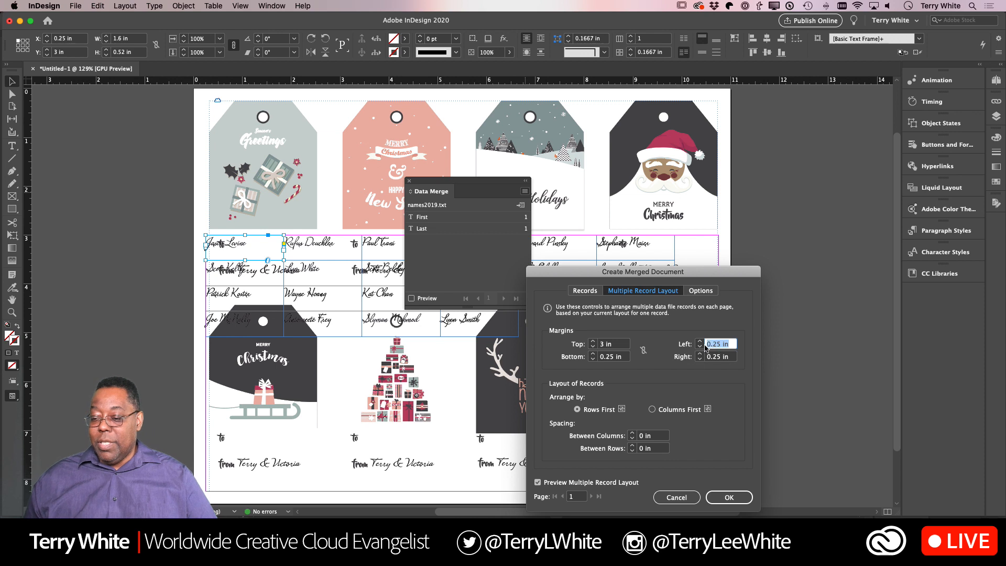
pyautogui.press('BackSpace')
pyautogui.write('0.5')
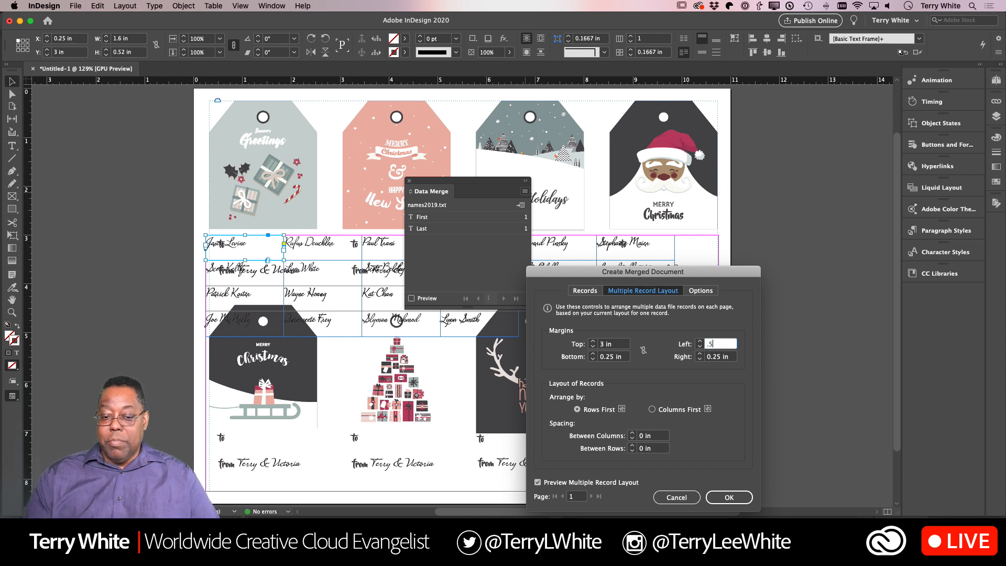
pyautogui.click(734, 355)
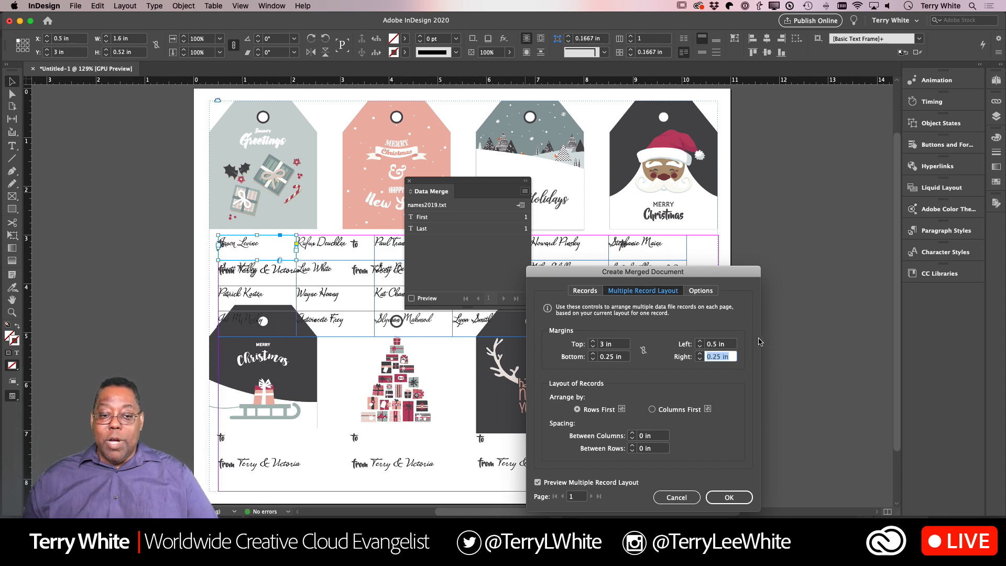
pyautogui.click(699, 343)
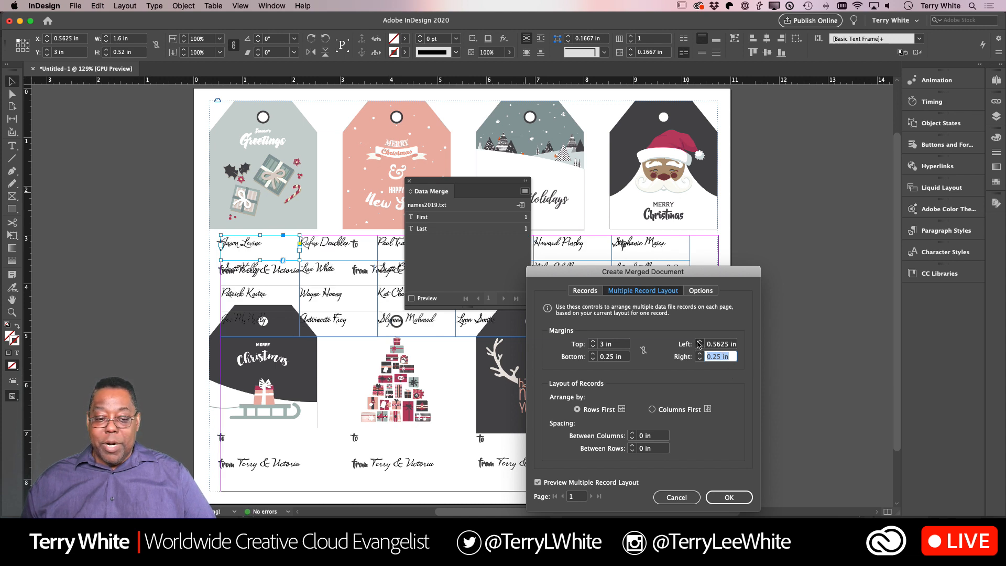
pyautogui.click(699, 342)
pyautogui.click(699, 343)
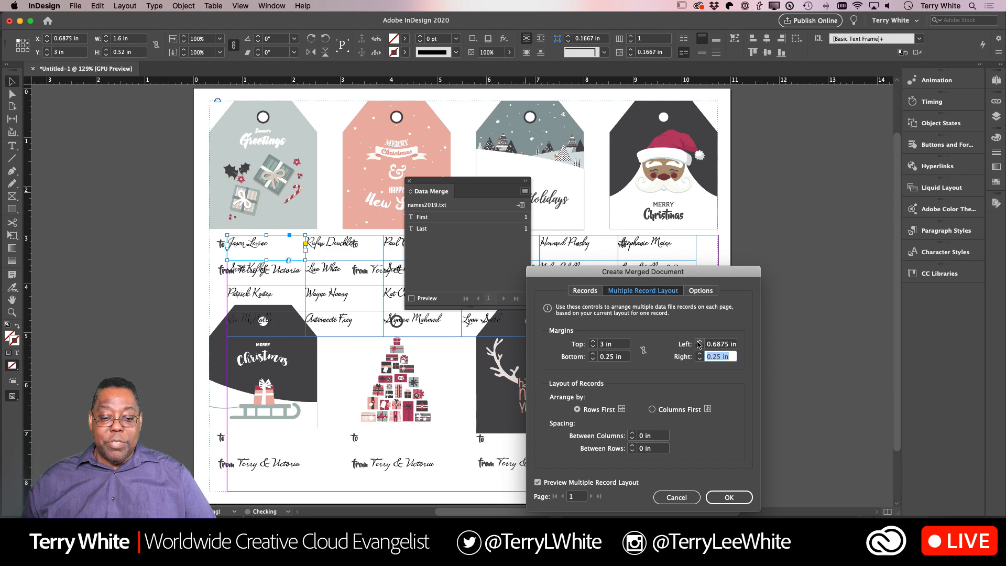
pyautogui.click(699, 343)
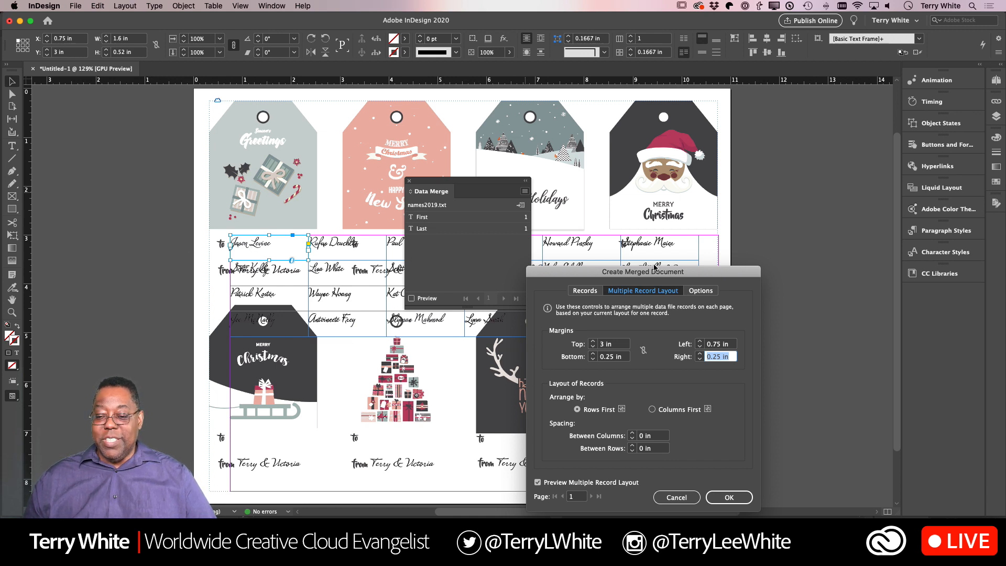
# - Set the spacing between columns of the multiple record layout to 1.5 in and check it against the tags in the preview
pyautogui.moveTo(652, 275); pyautogui.dragTo(657, 151)
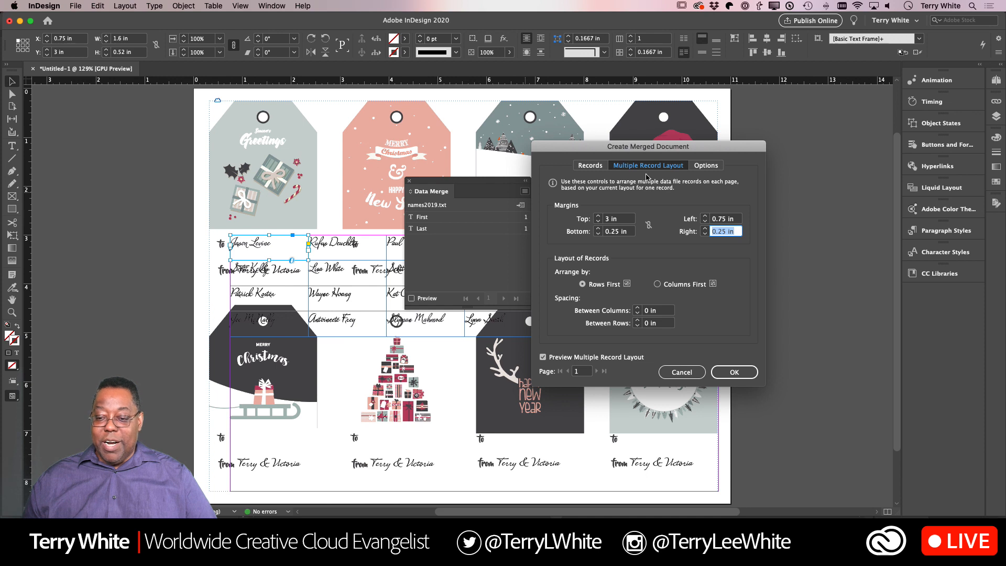
pyautogui.moveTo(642, 151); pyautogui.dragTo(723, 190)
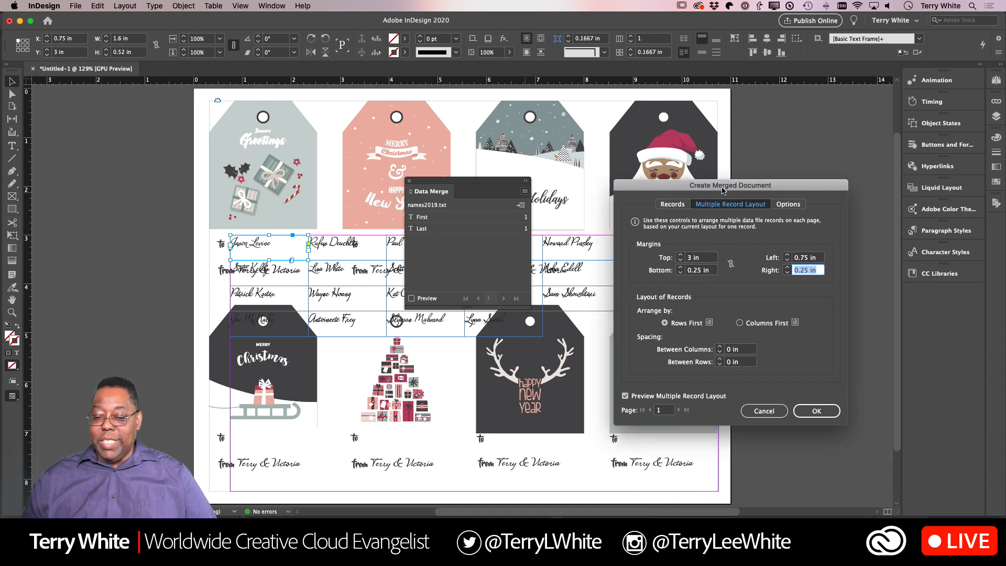
pyautogui.click(741, 349)
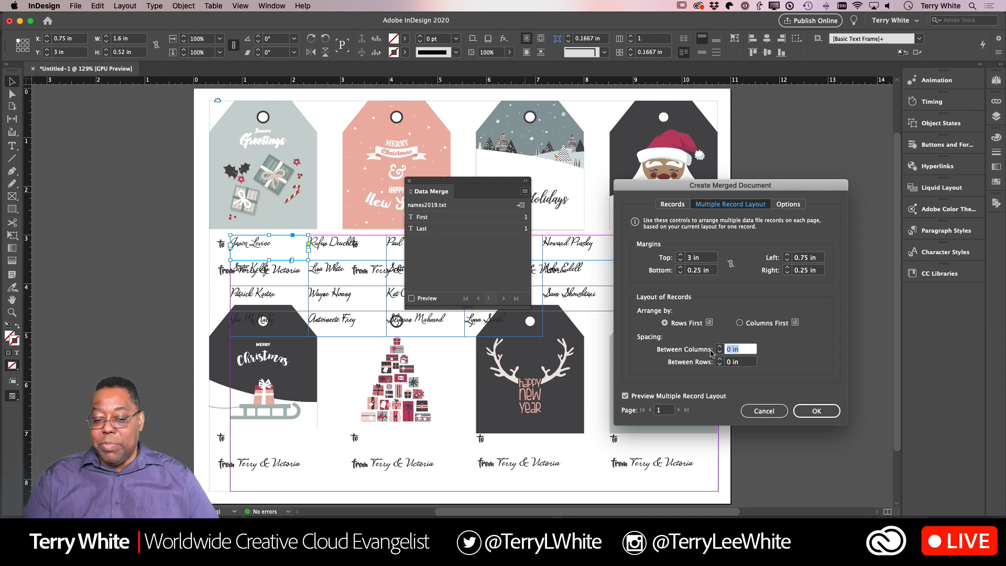
pyautogui.write('1.5')
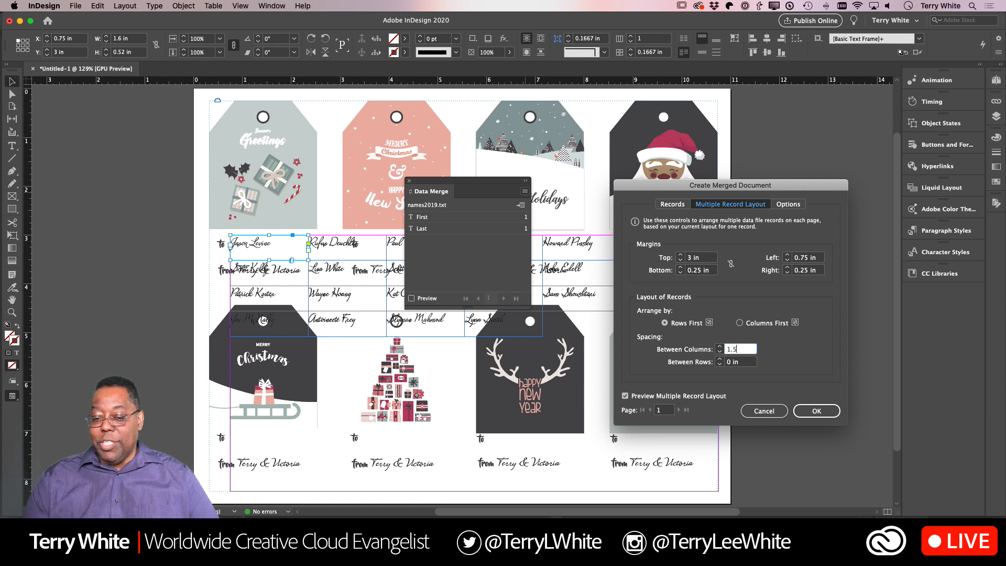
pyautogui.press('Tab')
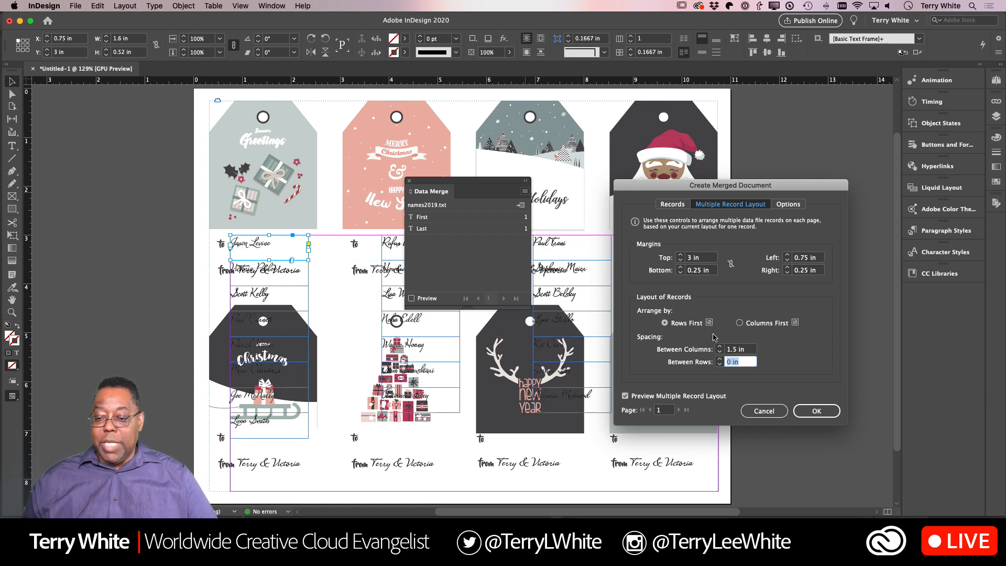
pyautogui.moveTo(685, 190); pyautogui.dragTo(820, 212)
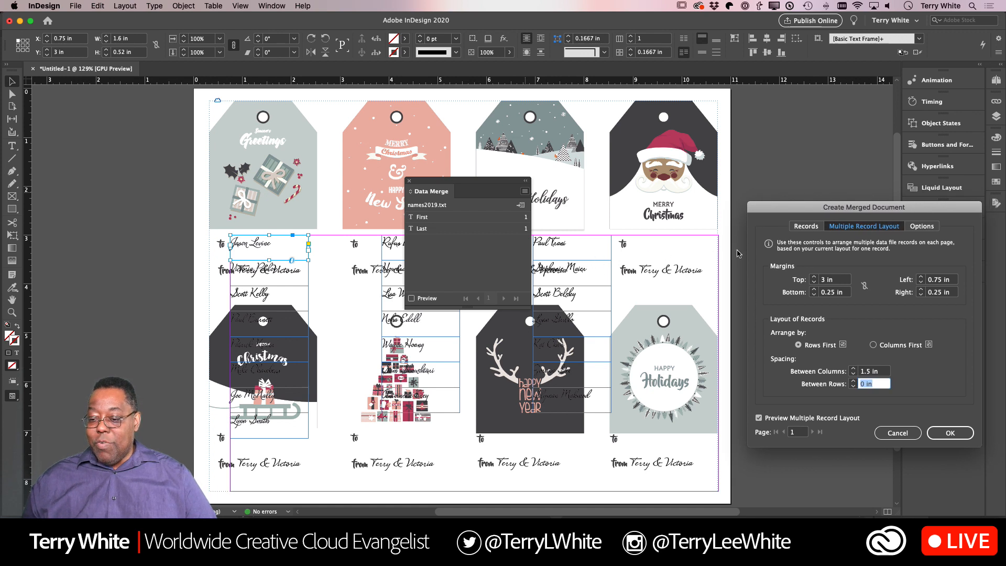
# - Try column spacings of 1.25 in and 1 in for the merged records against the tag columns
pyautogui.click(883, 372)
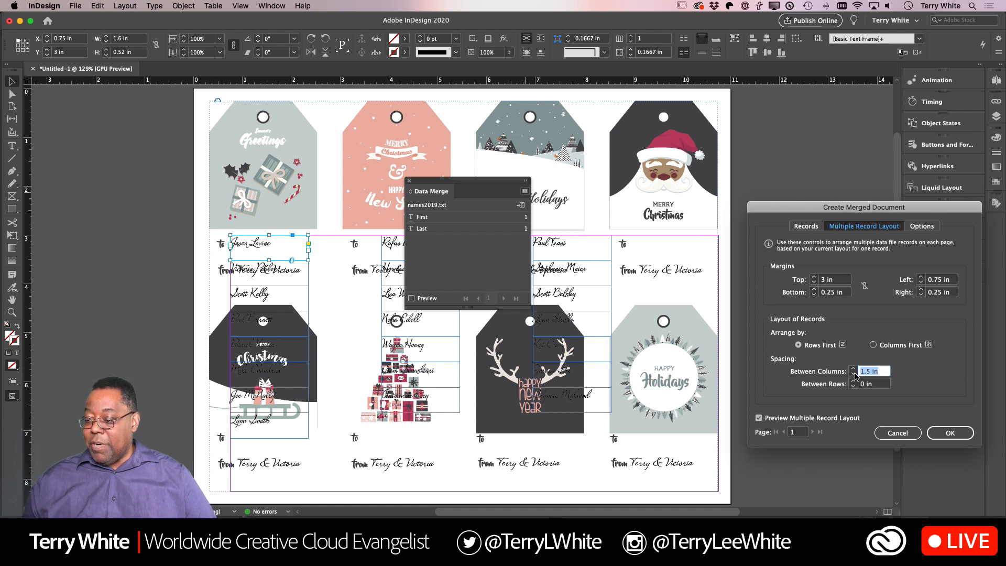
pyautogui.write('1.')
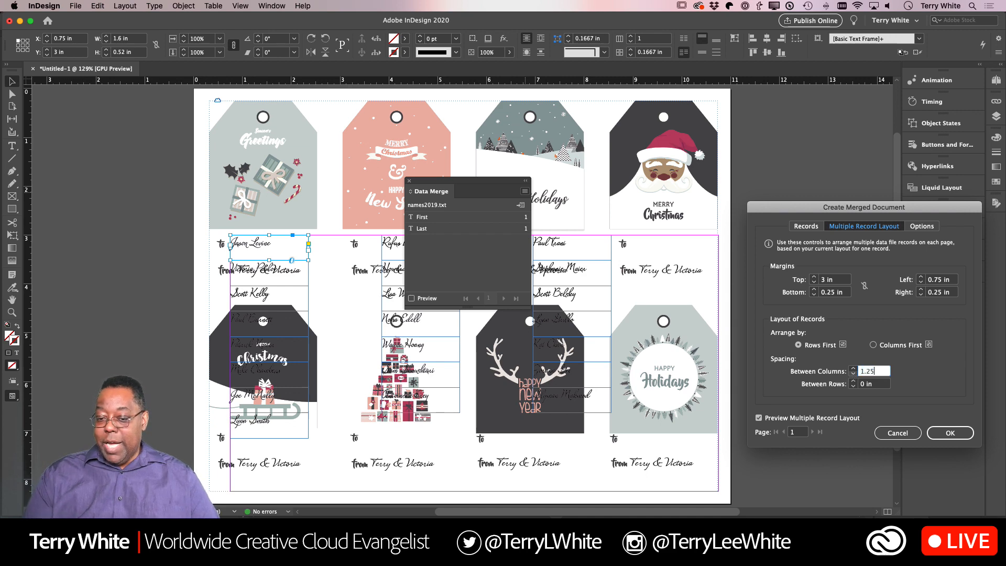
pyautogui.write('25')
pyautogui.press('Tab')
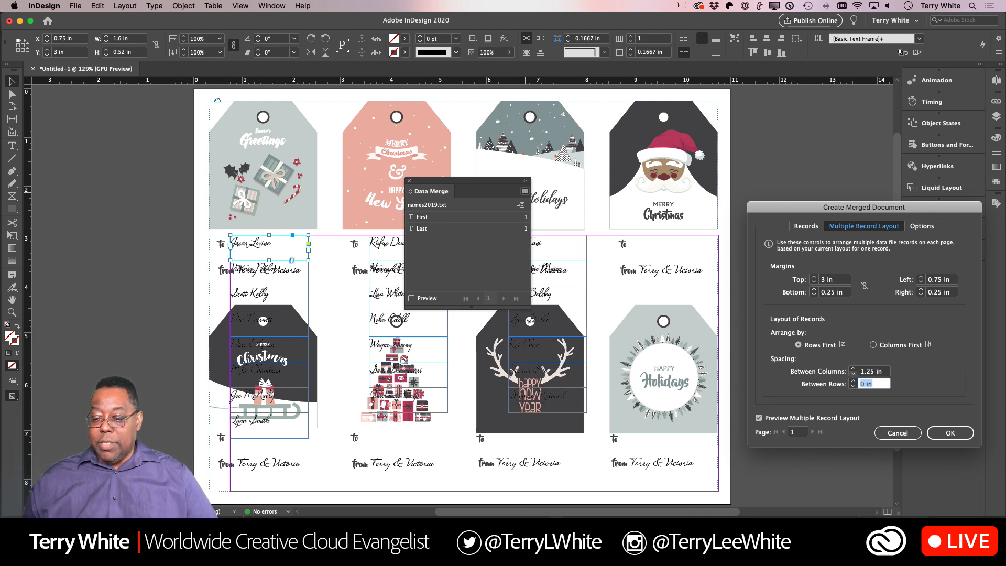
pyautogui.click(861, 372)
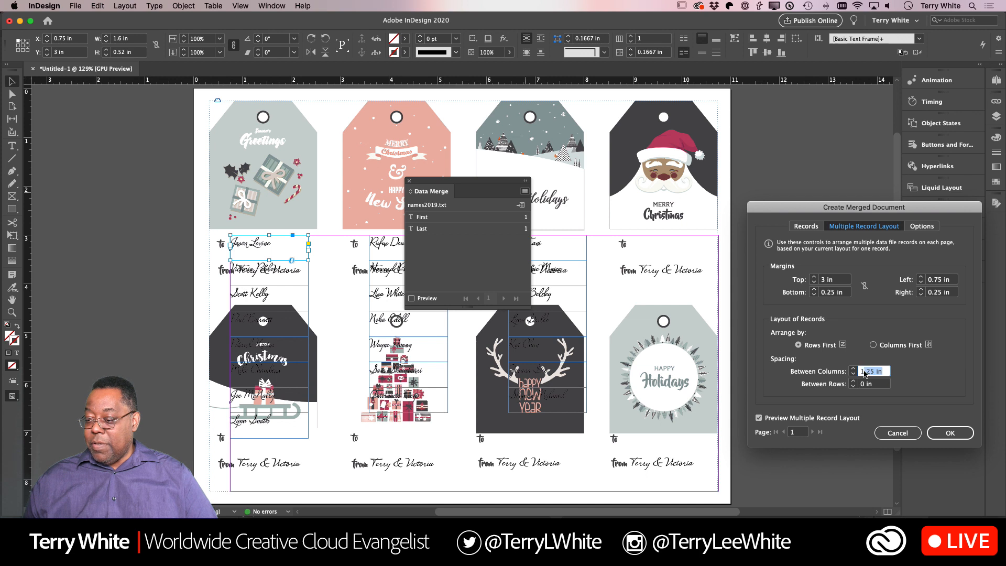
pyautogui.write('1')
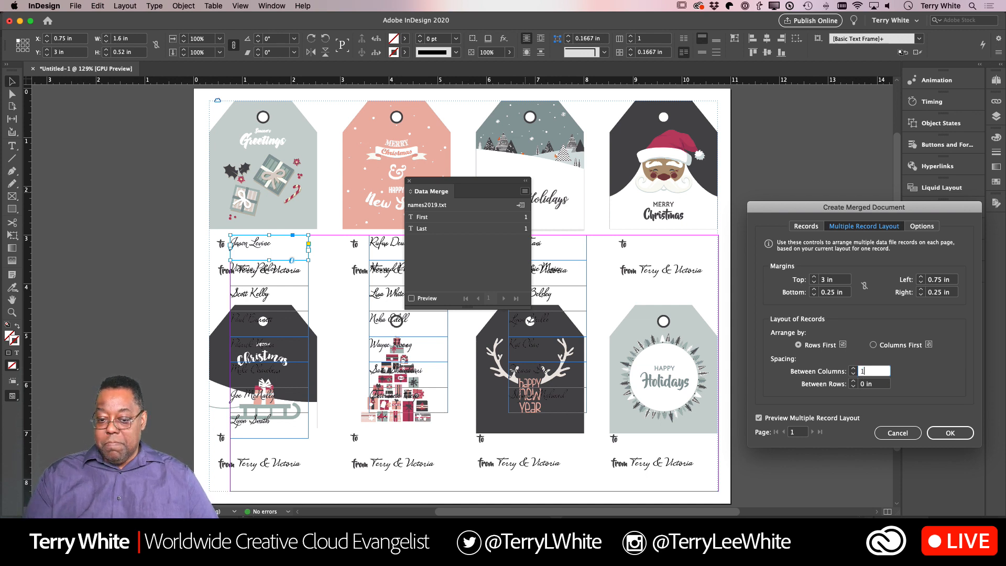
pyautogui.press('Tab')
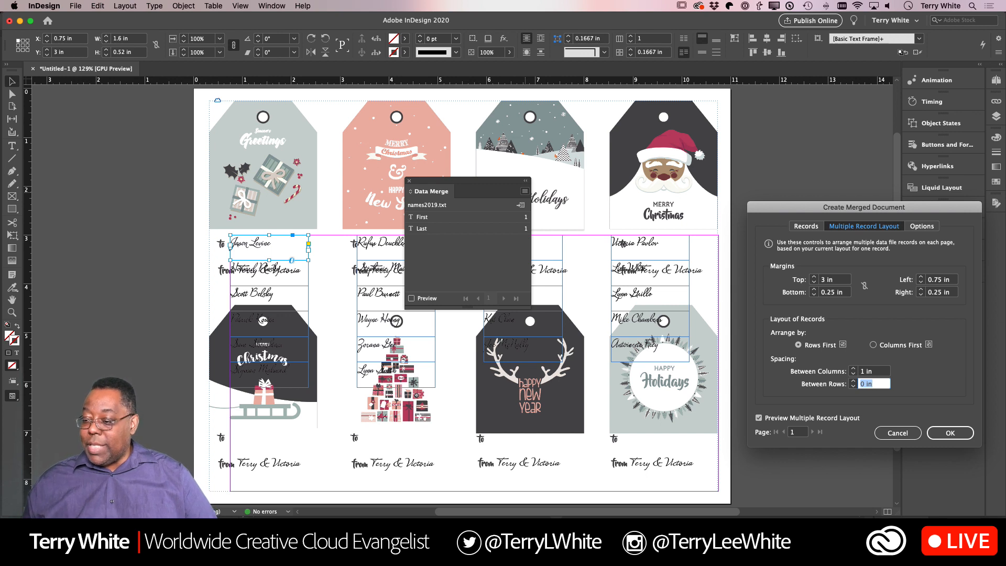
# - Set the spacing between columns to 1.25 in
pyautogui.click(874, 372)
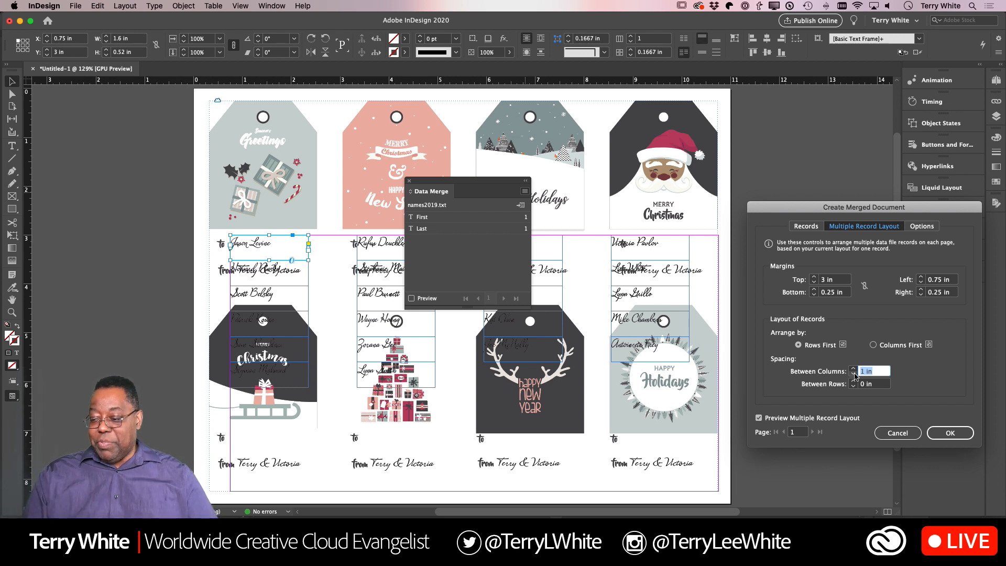
pyautogui.write('1.25')
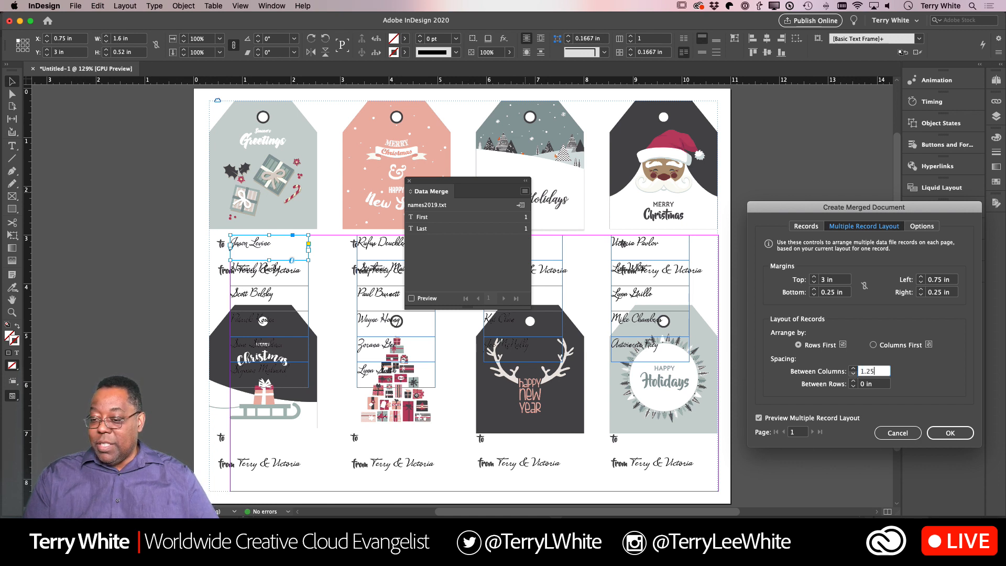
pyautogui.press('Tab')
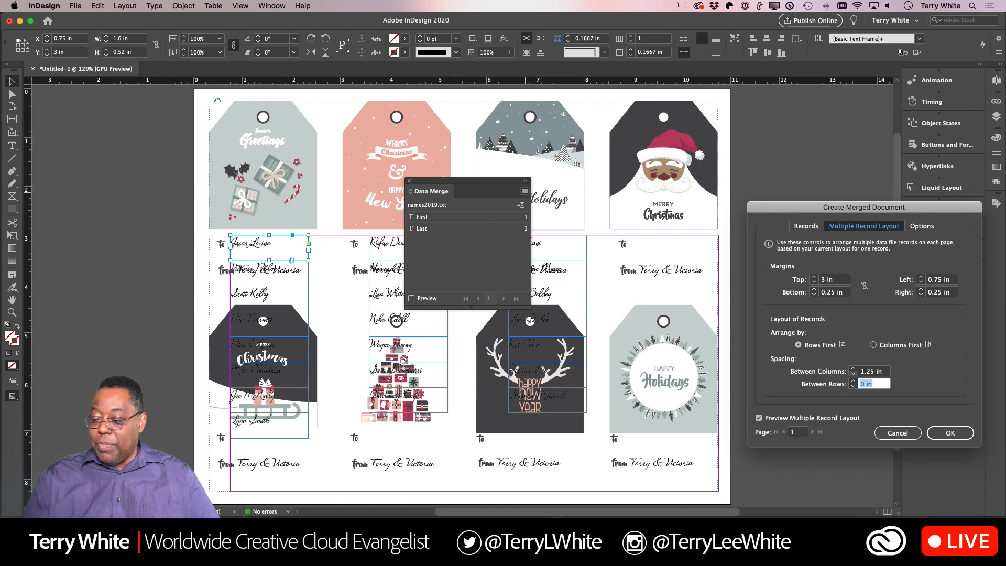
# - Reduce the left margin of the multiple record layout stepwise to 0.5625 in so all four tag columns receive a name
pyautogui.click(923, 284)
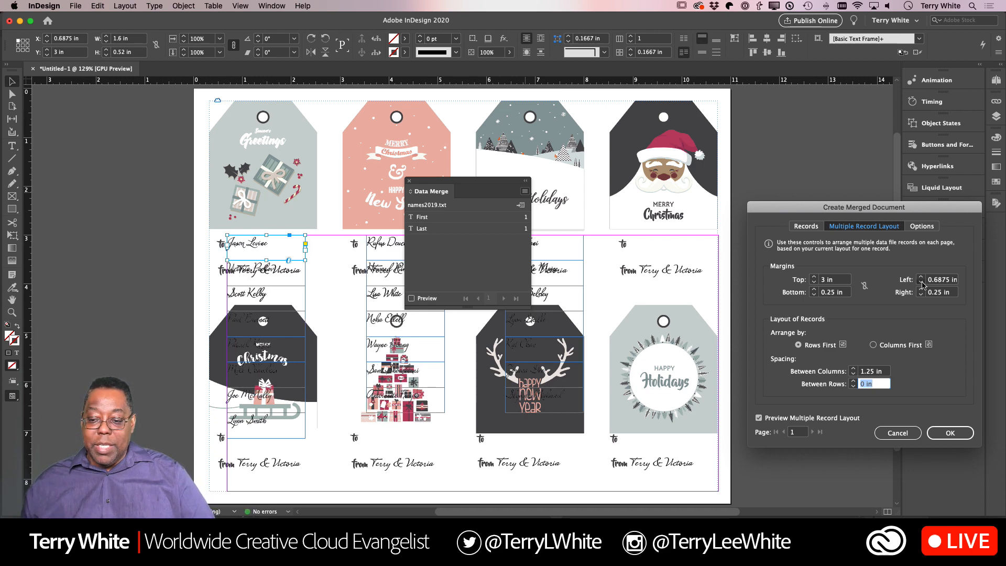
pyautogui.click(922, 284)
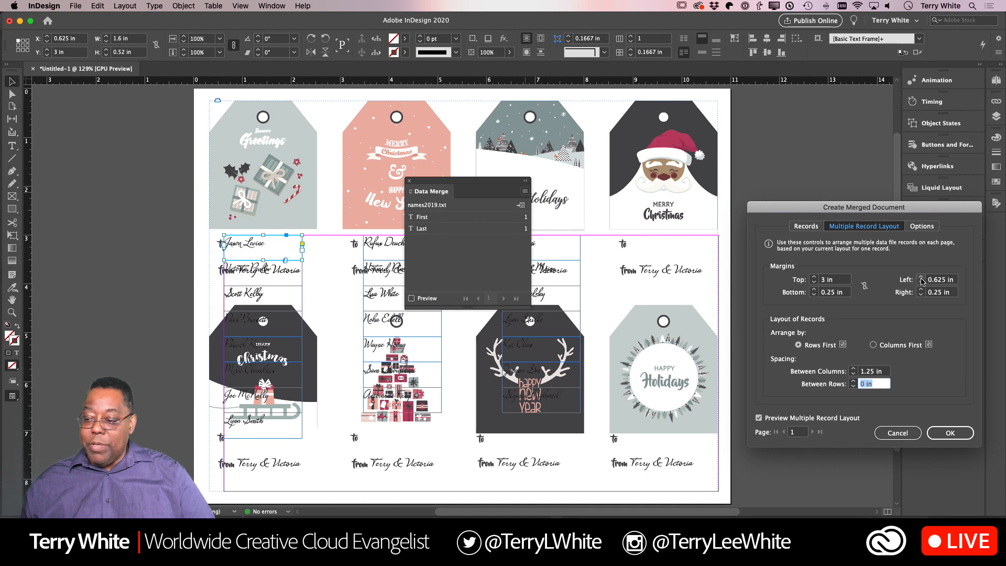
pyautogui.click(922, 281)
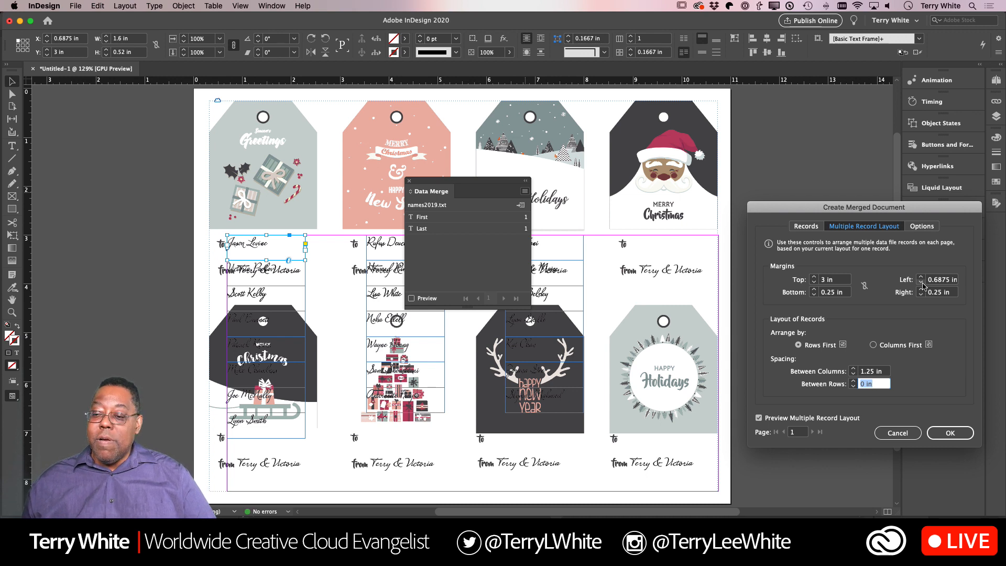
pyautogui.click(922, 284)
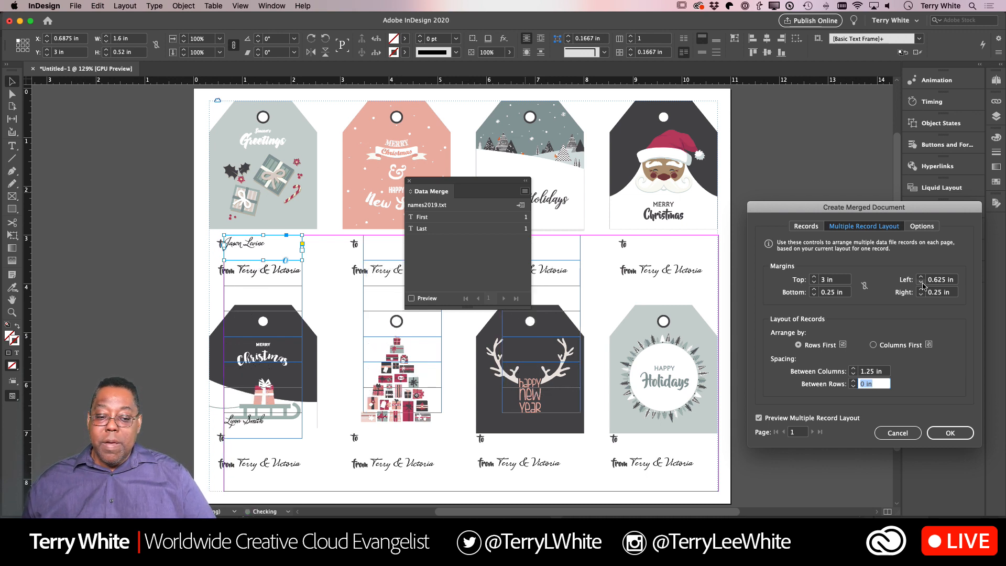
pyautogui.click(922, 283)
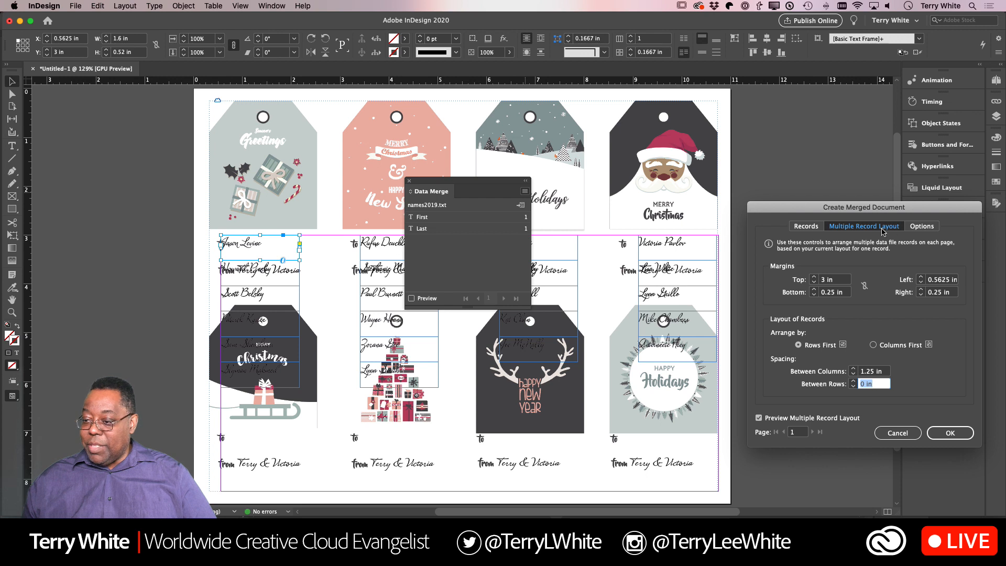
# - Set the spacing between rows to 3.5 in so the second row of names lines up with the lower tags
pyautogui.moveTo(881, 214); pyautogui.dragTo(706, 195)
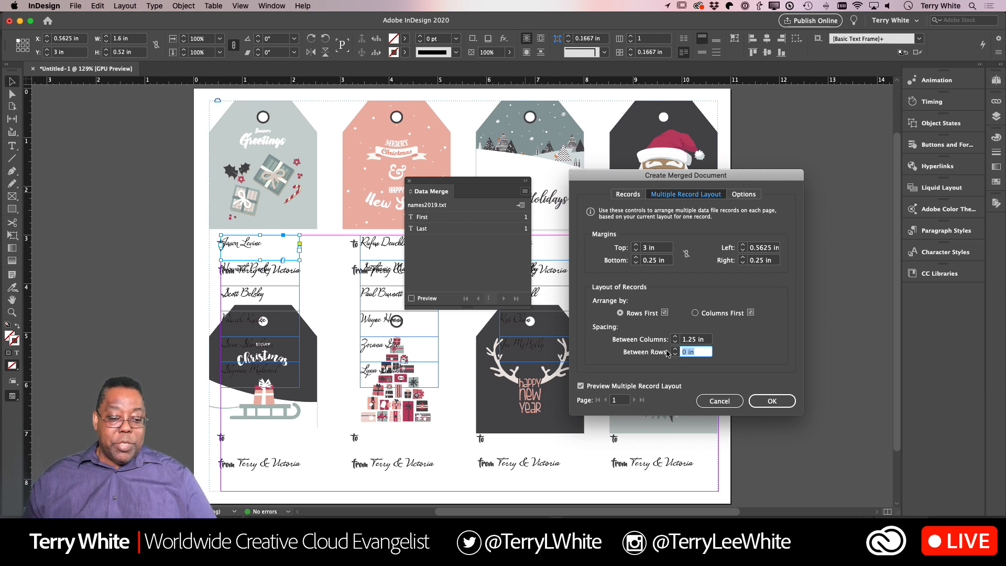
pyautogui.write('3')
pyautogui.press('Tab')
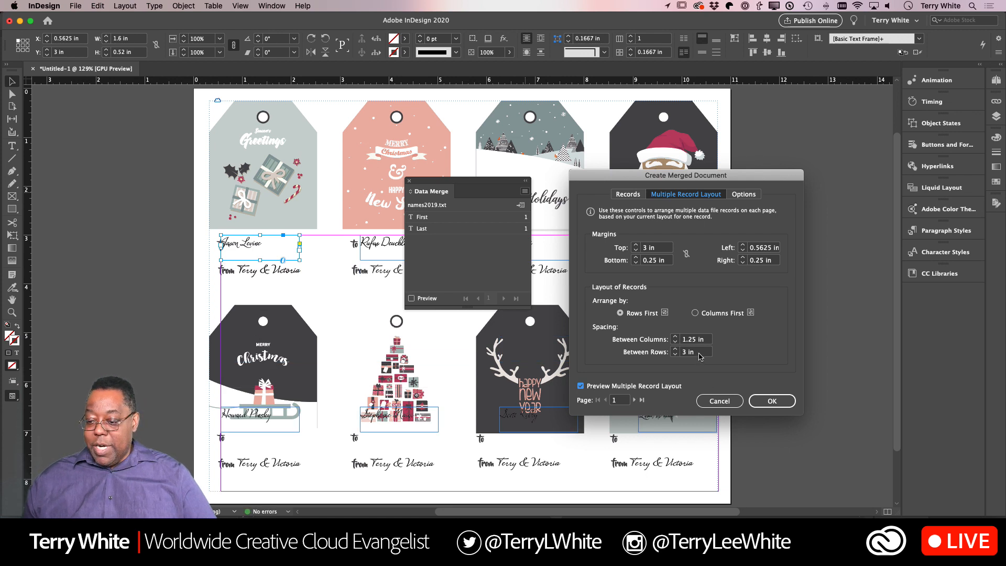
pyautogui.moveTo(701, 357); pyautogui.dragTo(667, 356)
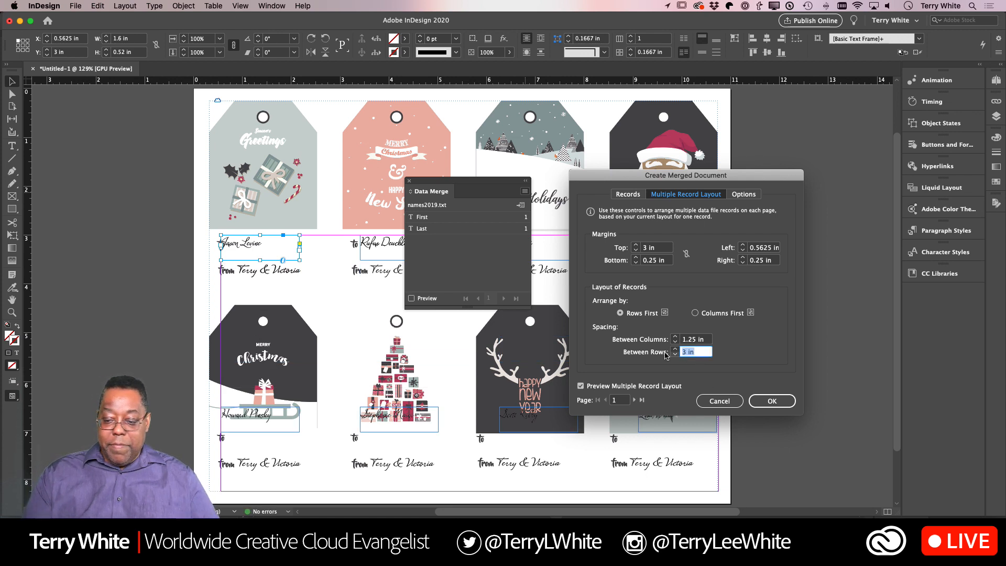
pyautogui.write('3.5')
pyautogui.press('Tab')
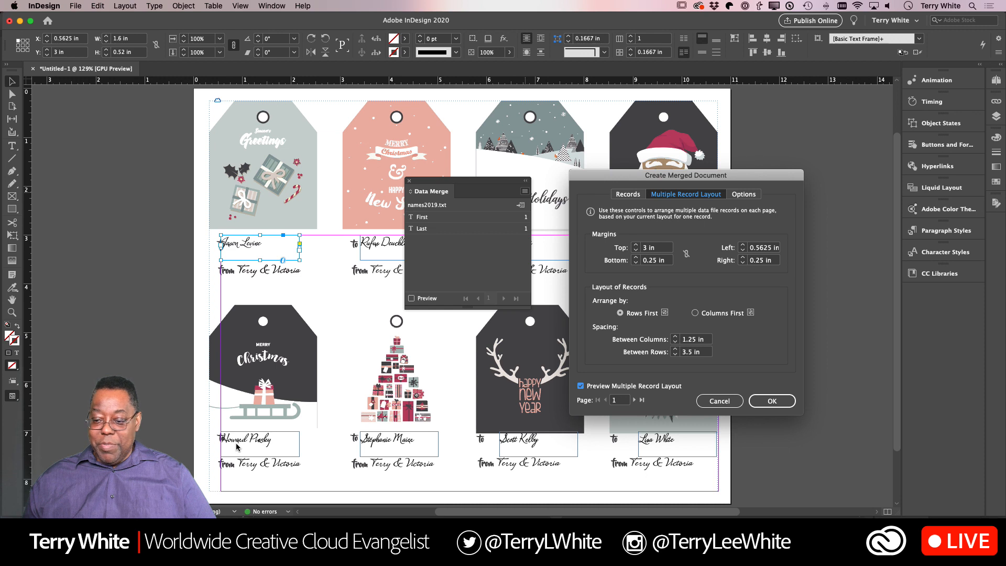
# - Fine-tune the name positions by setting the left margin to 0.6875 in and the spacing between columns to 1.1875 in
pyautogui.click(745, 245)
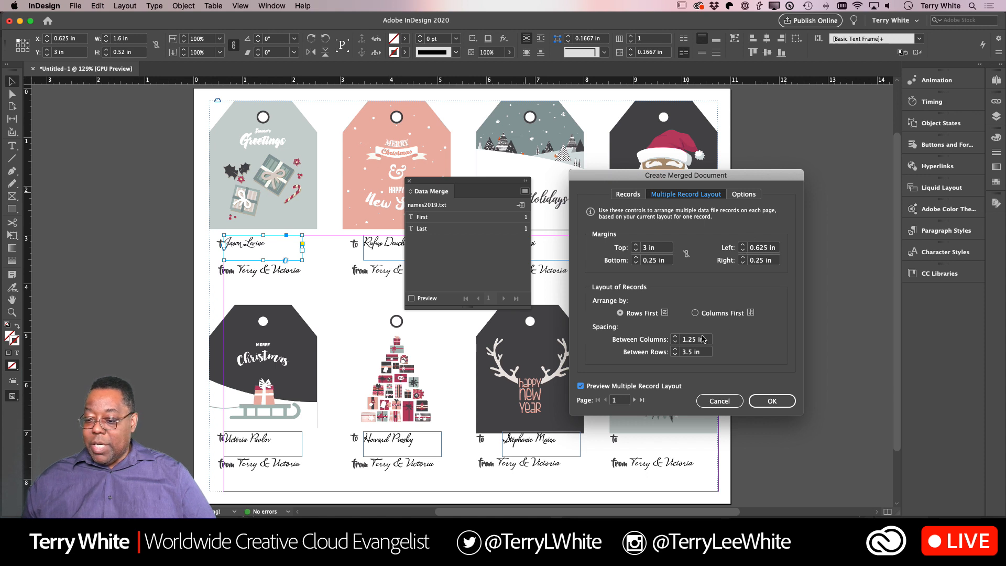
pyautogui.click(676, 342)
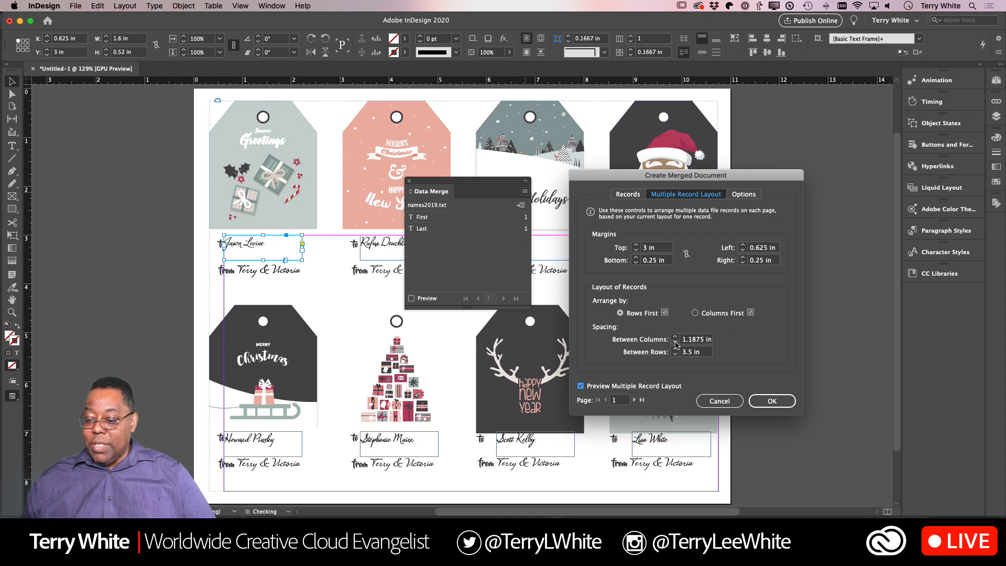
pyautogui.click(743, 245)
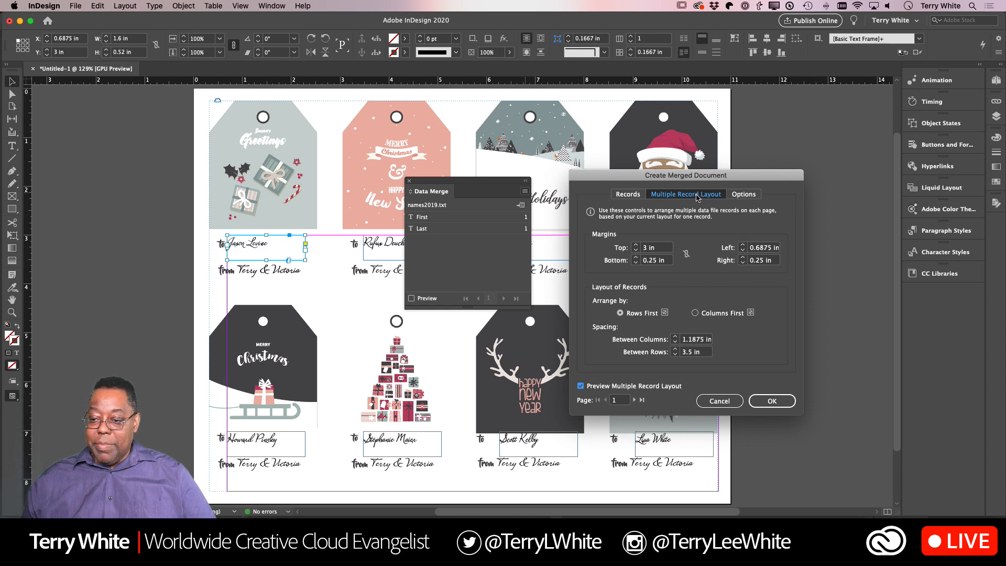
# - Check the previewed names on all eight tags, generate the merged document and move the Data Merge panel clear of the page
pyautogui.moveTo(704, 177); pyautogui.dragTo(896, 172)
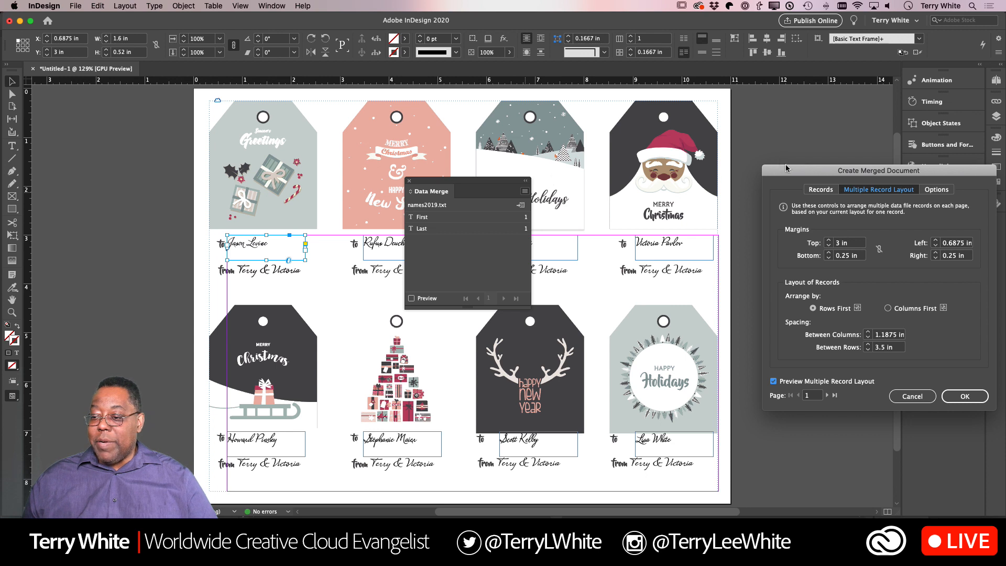
pyautogui.moveTo(798, 172); pyautogui.dragTo(509, 178)
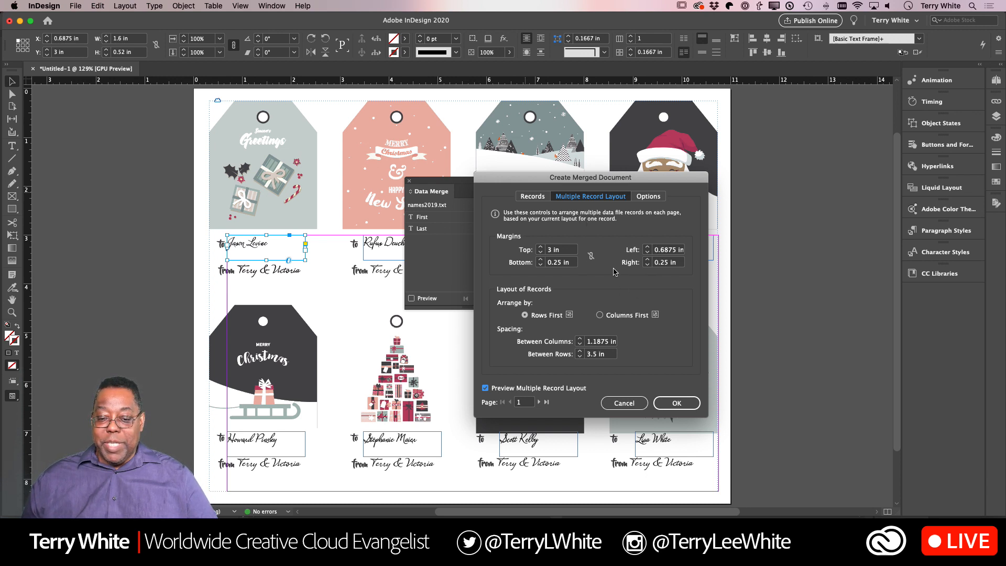
pyautogui.moveTo(578, 187); pyautogui.dragTo(812, 203)
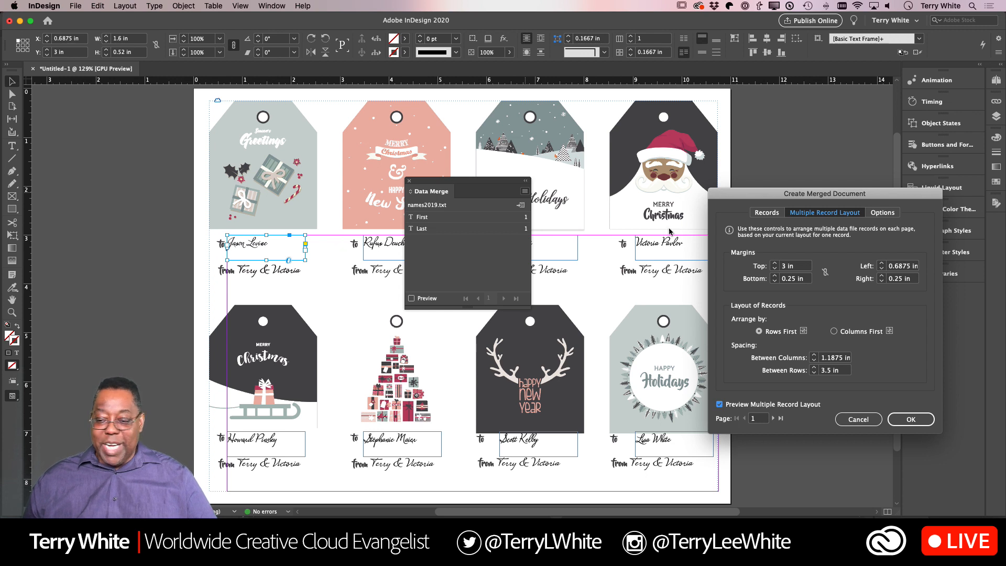
pyautogui.moveTo(751, 197); pyautogui.dragTo(712, 198)
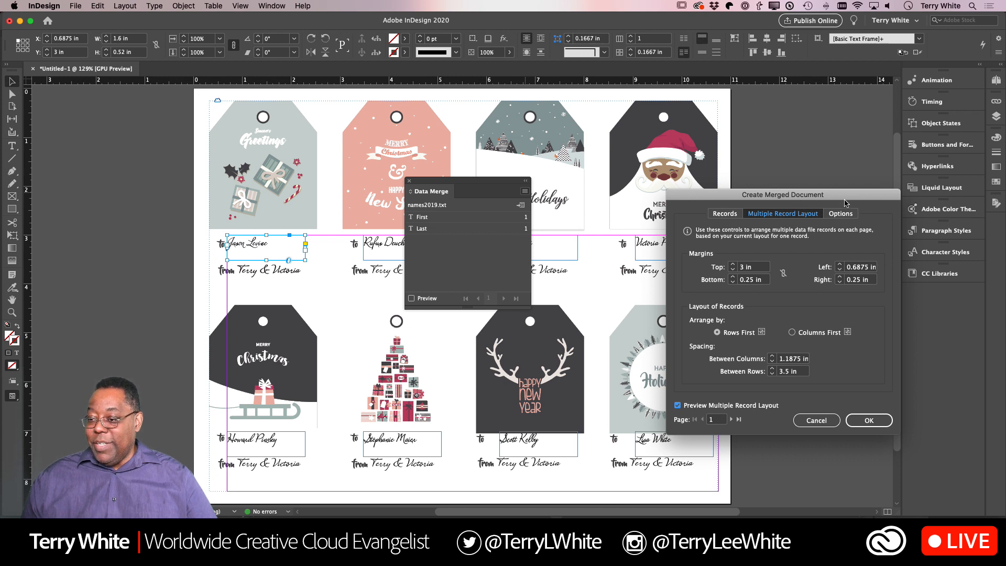
pyautogui.moveTo(821, 192); pyautogui.dragTo(700, 127)
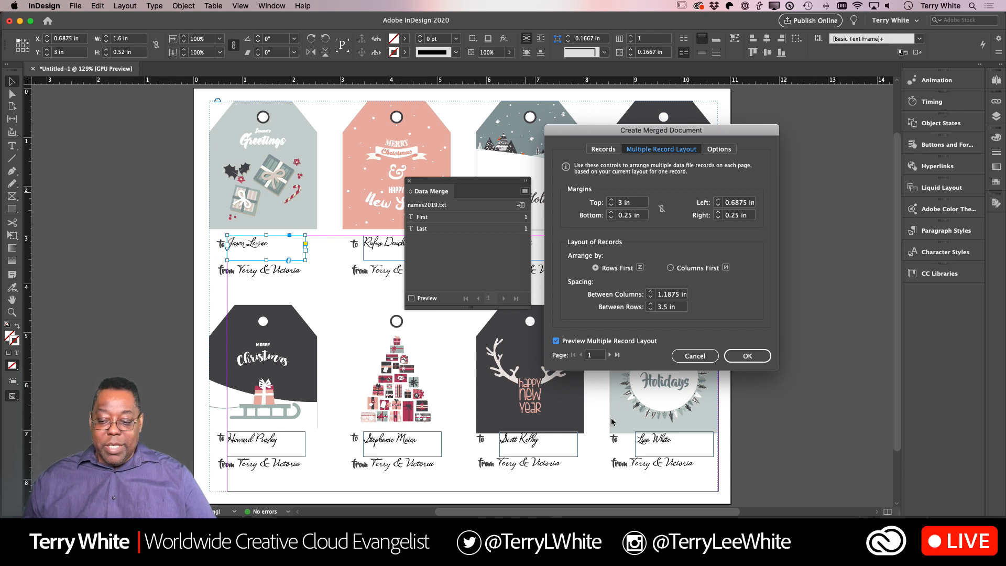
pyautogui.click(757, 358)
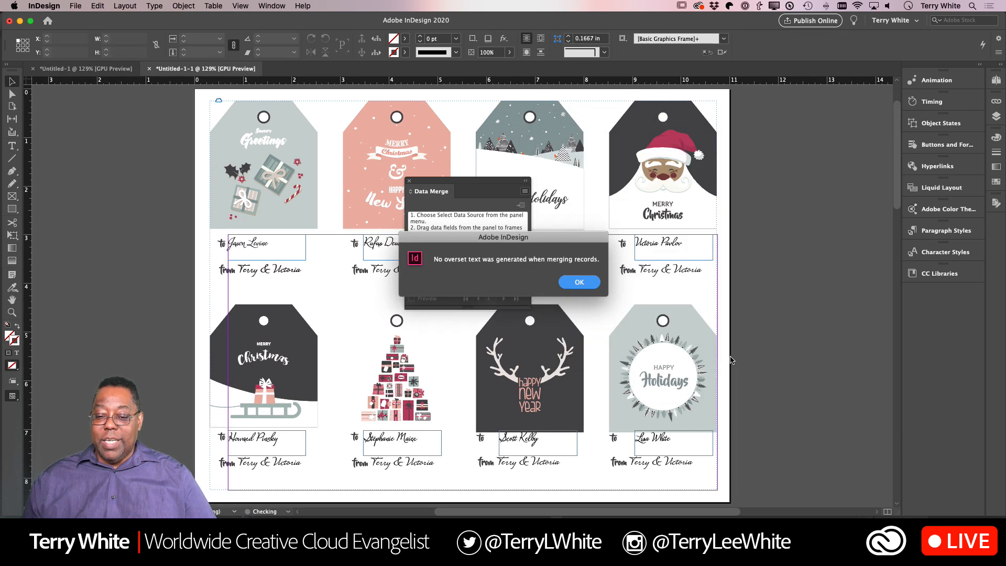
pyautogui.click(580, 283)
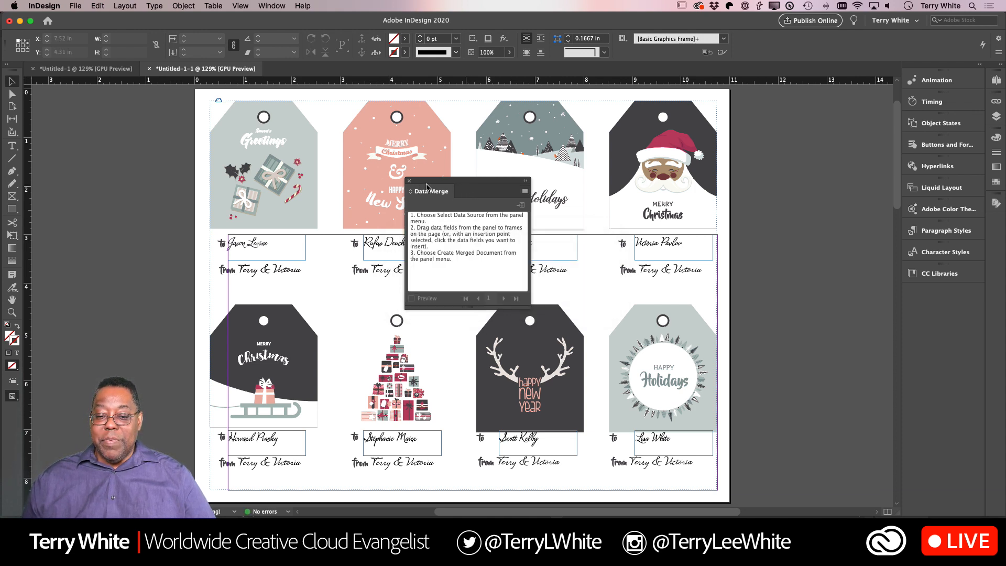
pyautogui.moveTo(427, 187); pyautogui.dragTo(789, 176)
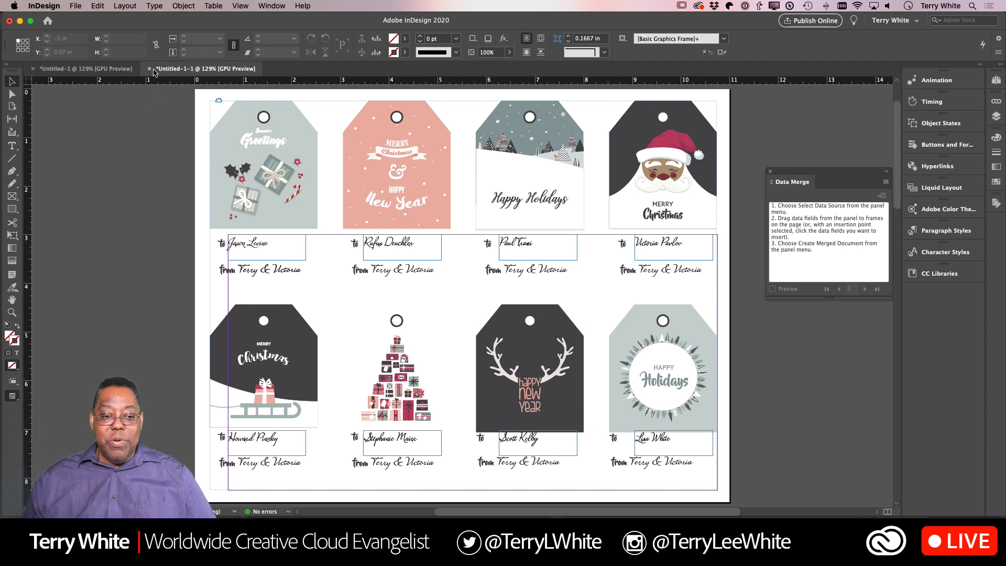
# - Compare the template with the merged document and page through the merged pages to check the recipient names
pyautogui.click(112, 72)
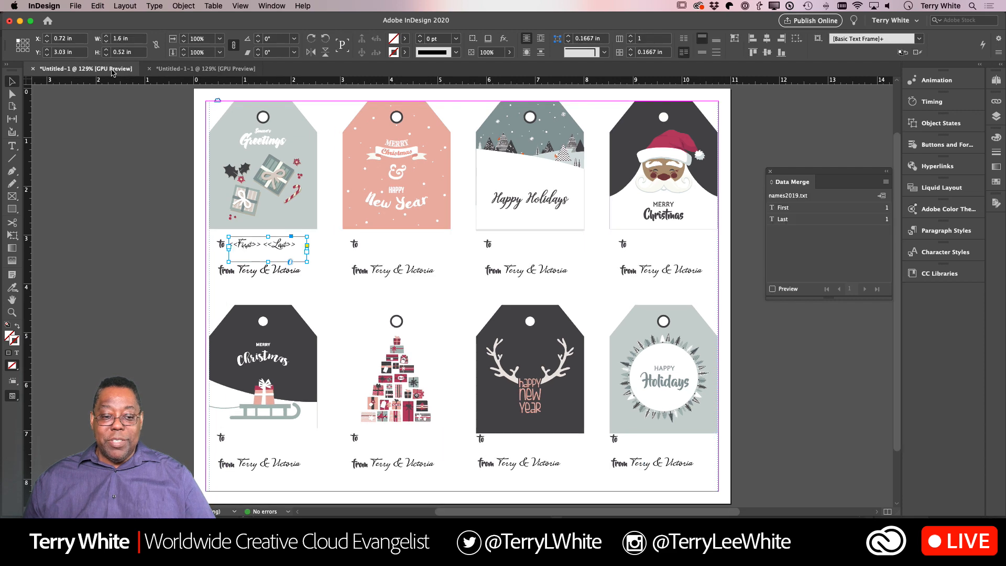
pyautogui.click(173, 68)
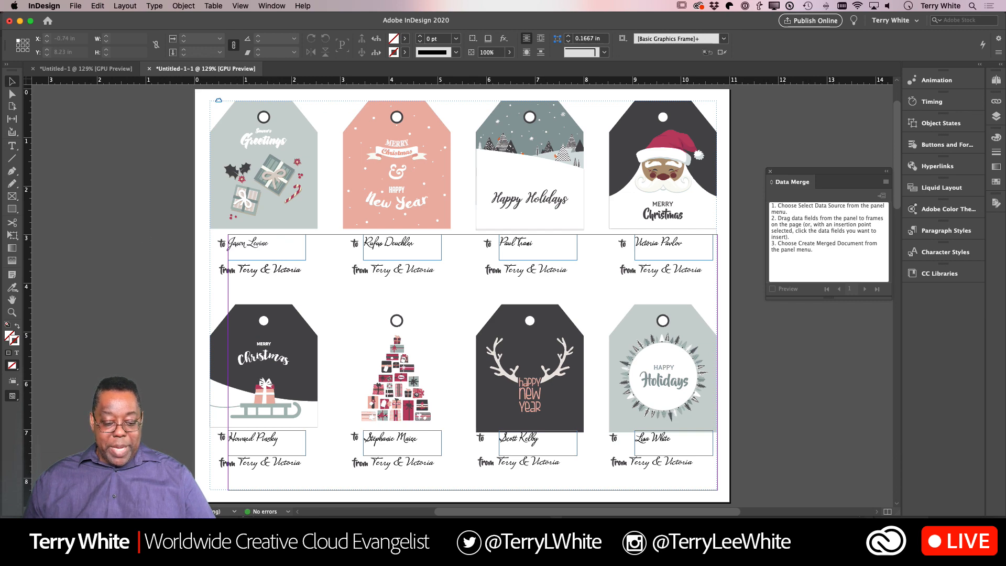
pyautogui.click(147, 511)
pyautogui.click(147, 511)
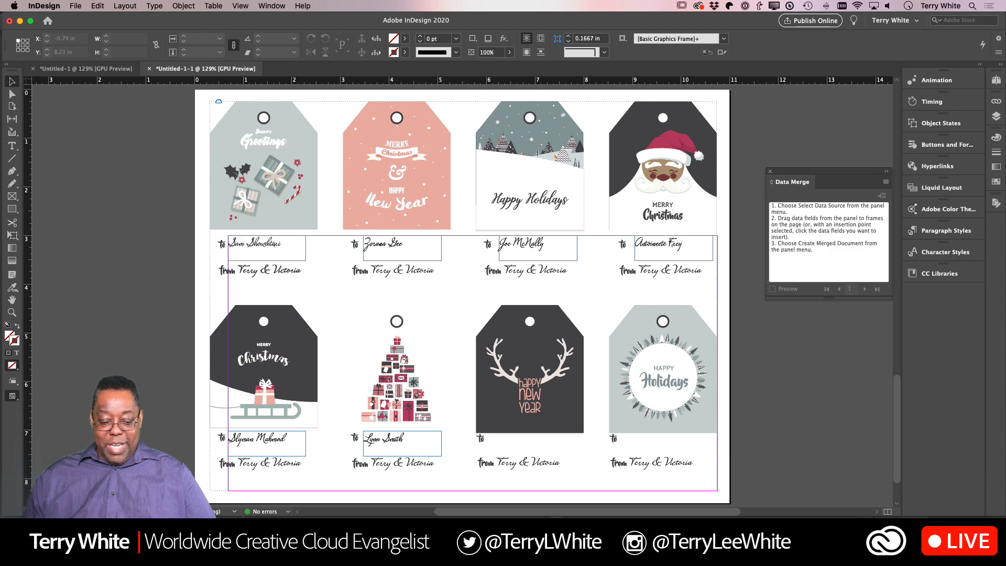
pyautogui.click(91, 511)
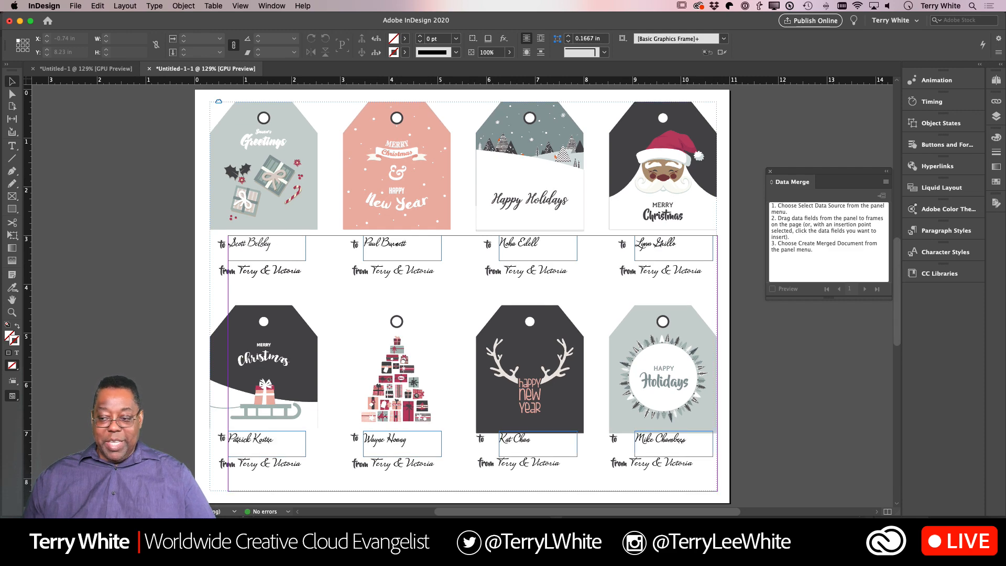
pyautogui.click(91, 512)
pyautogui.click(946, 231)
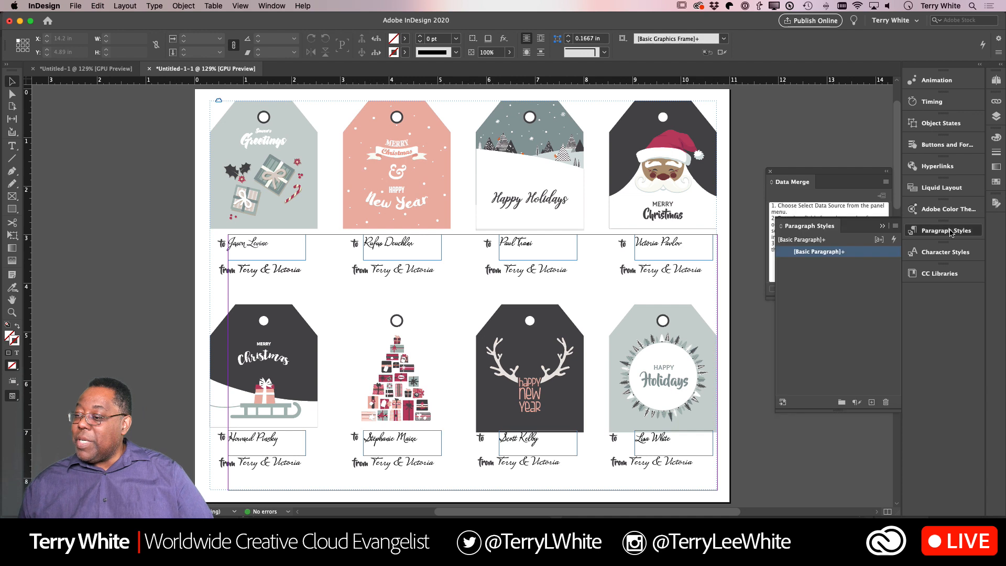
pyautogui.click(950, 231)
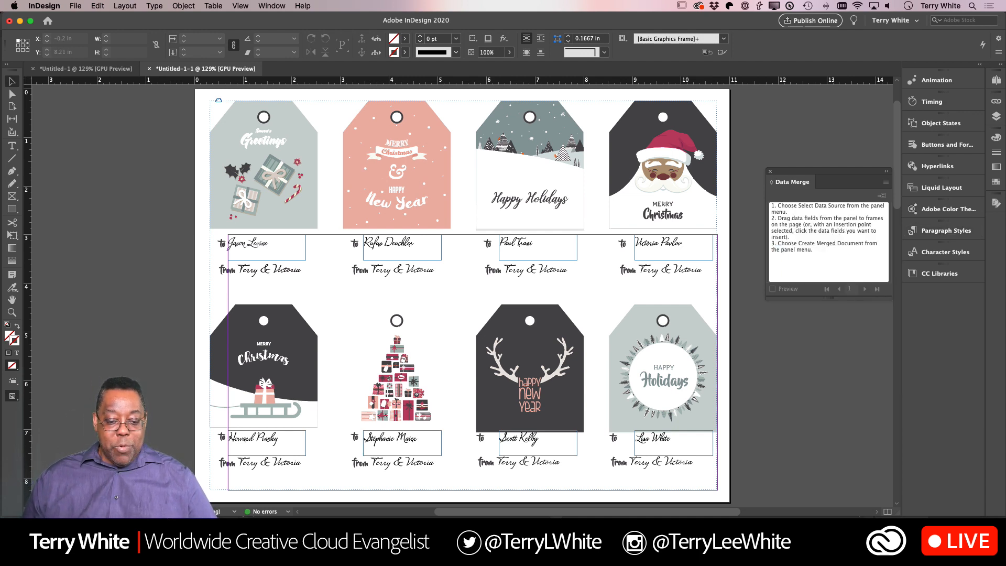
# - Review the last merged page in Preview screen mode without guides and frame edges, and return to the first page
pyautogui.hotkey('shift', 'pagedown')
pyautogui.hotkey('shift', 'pagedown')
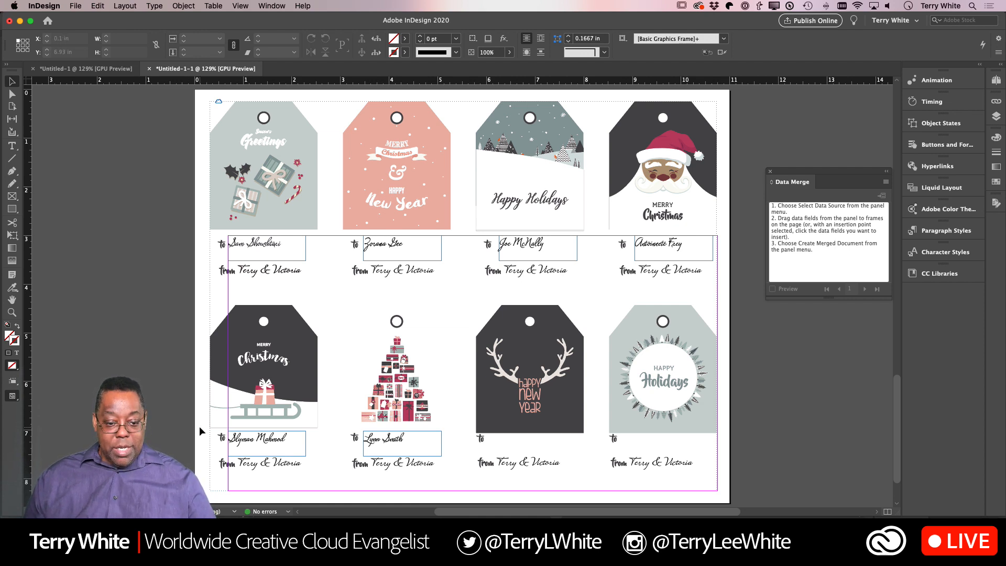
pyautogui.press('w')
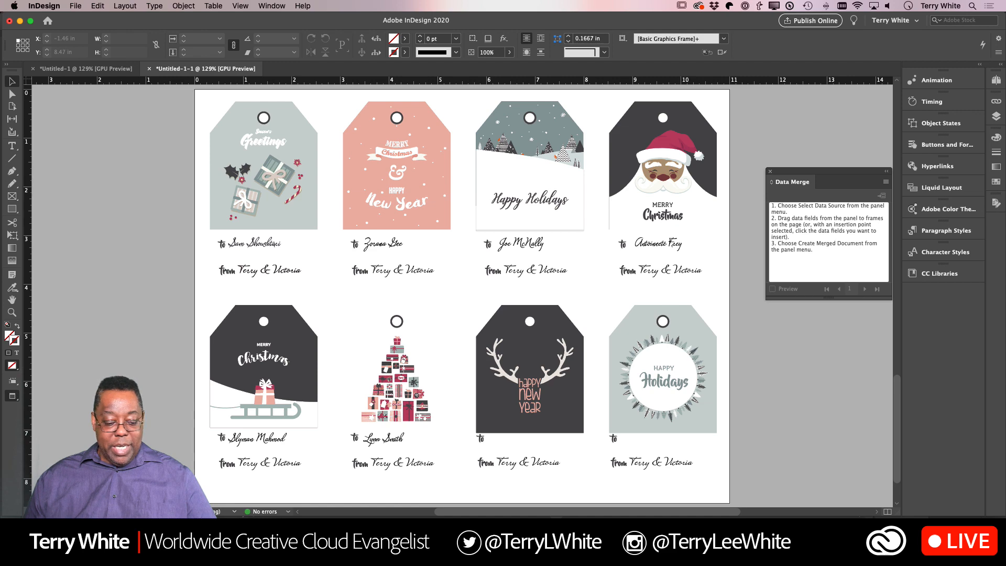
pyautogui.hotkey('shift', 'pageup')
pyautogui.hotkey('shift', 'pageup')
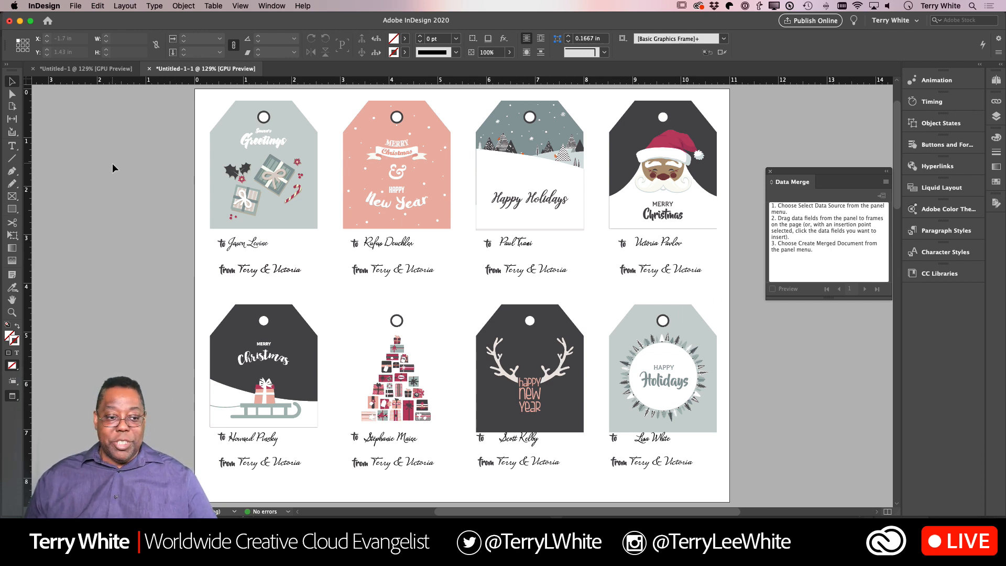
# - In the template document, sample the red of Santa's hat with the Eyedropper tool for the selected name placeholder frame
pyautogui.click(74, 69)
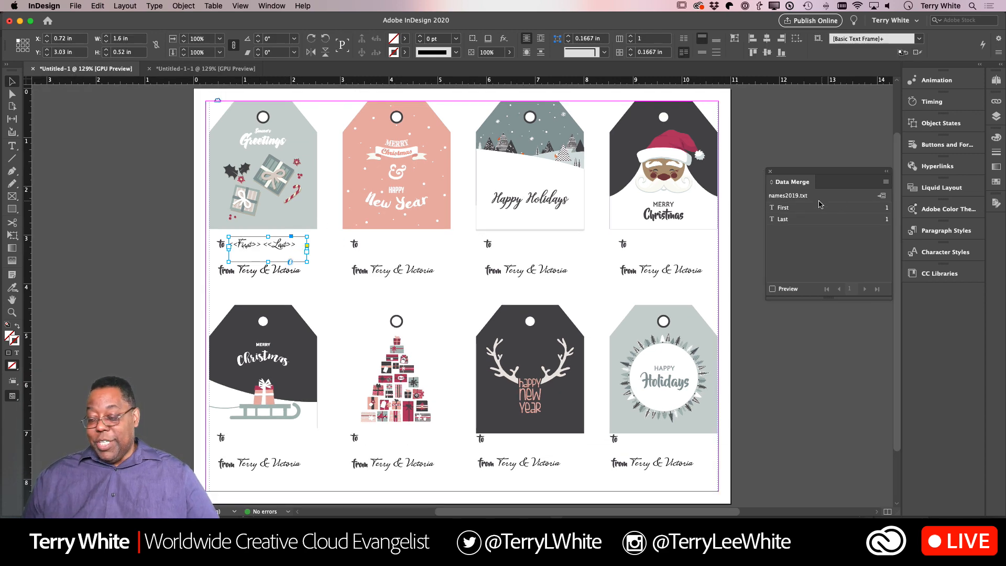
pyautogui.doubleClick(296, 248)
pyautogui.moveTo(296, 246); pyautogui.dragTo(219, 241)
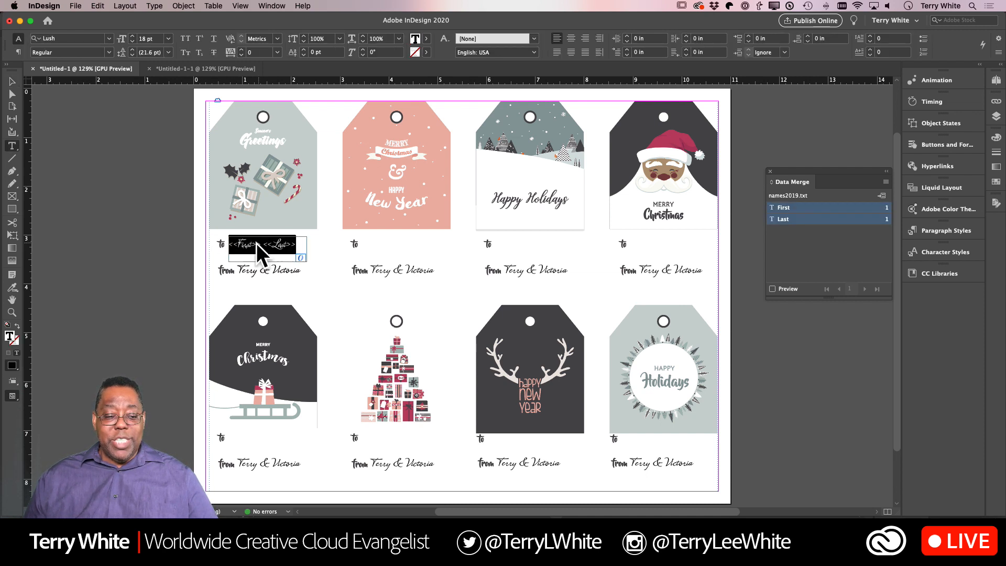
pyautogui.click(12, 287)
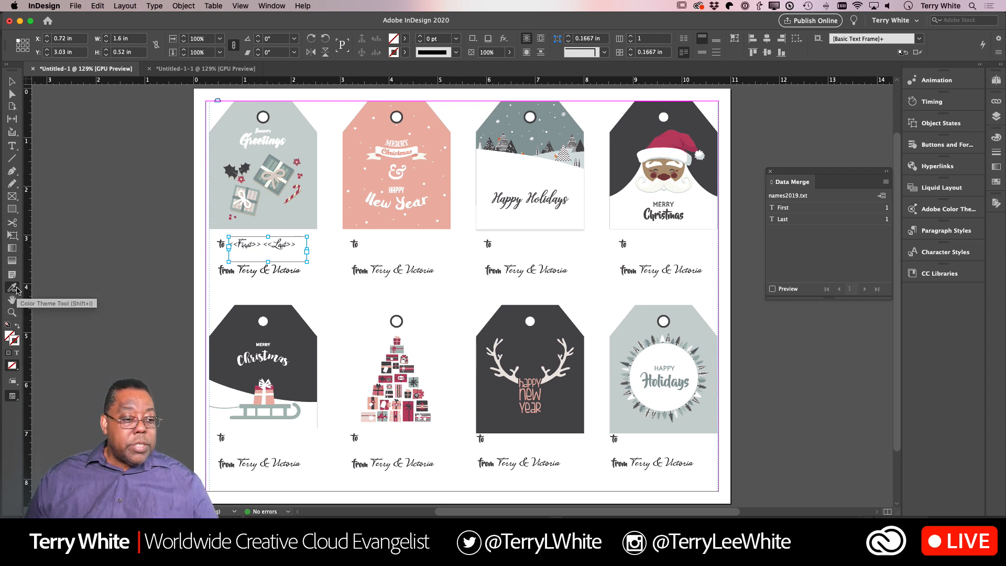
pyautogui.moveTo(17, 290); pyautogui.dragTo(30, 309)
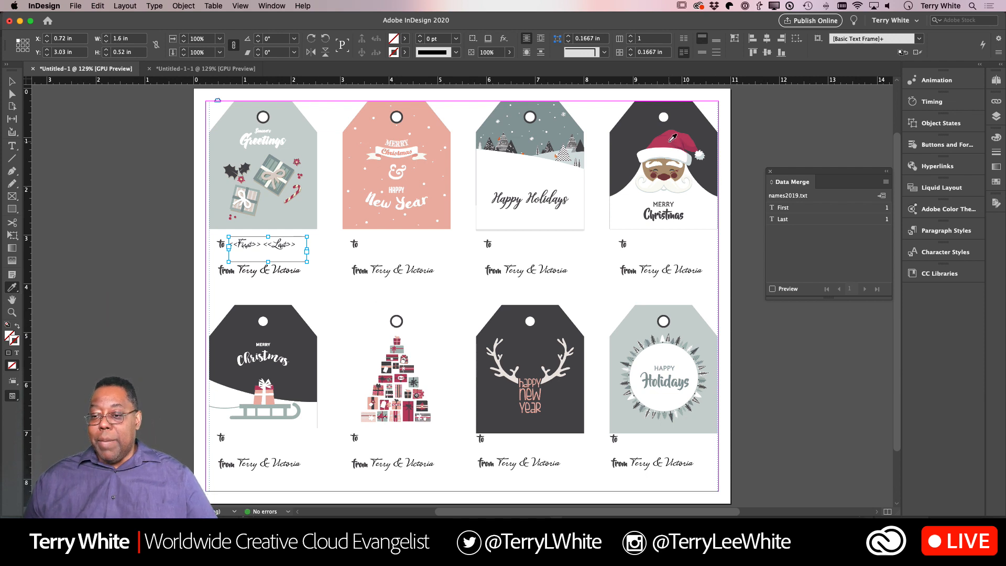
pyautogui.click(674, 137)
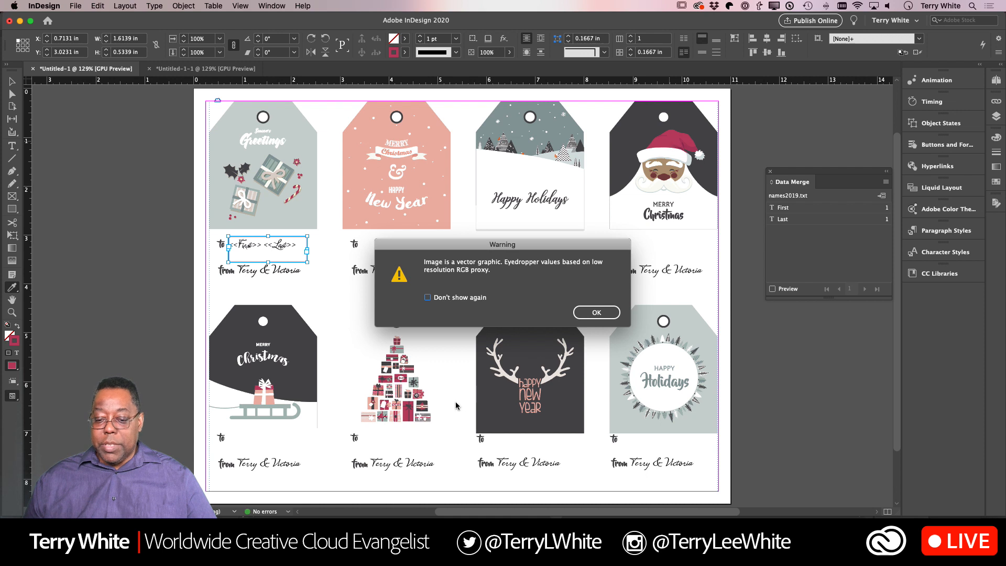
pyautogui.click(577, 311)
# - Apply the sampled red to the <<First>> <<Last>> placeholder text on the first tag with the Eyedropper, and return to the Selection tool
pyautogui.click(292, 246)
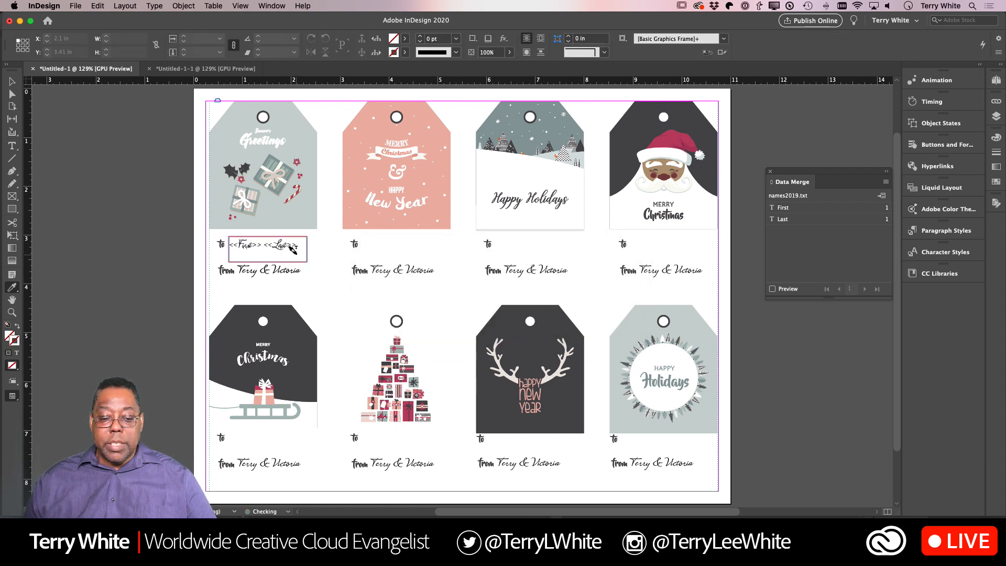
pyautogui.click(290, 243)
pyautogui.press('super+z')
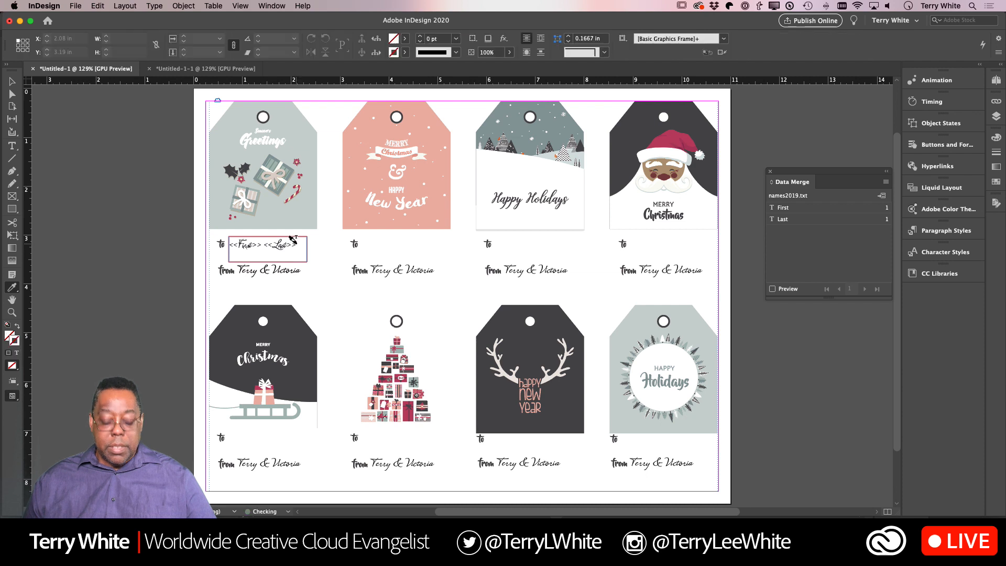
pyautogui.keyDown('super'); pyautogui.click(297, 245); pyautogui.keyUp('super')
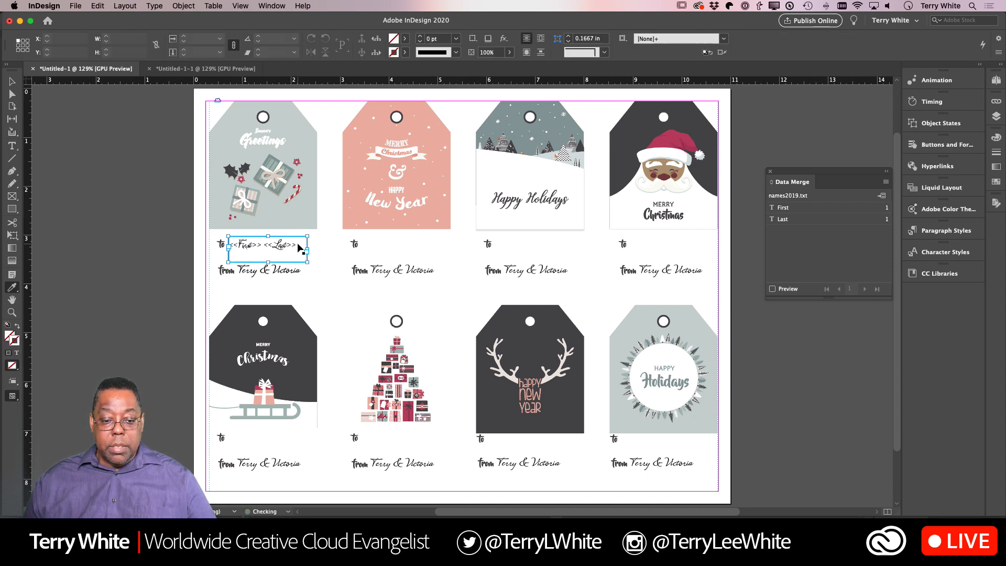
pyautogui.moveTo(298, 243); pyautogui.dragTo(205, 239)
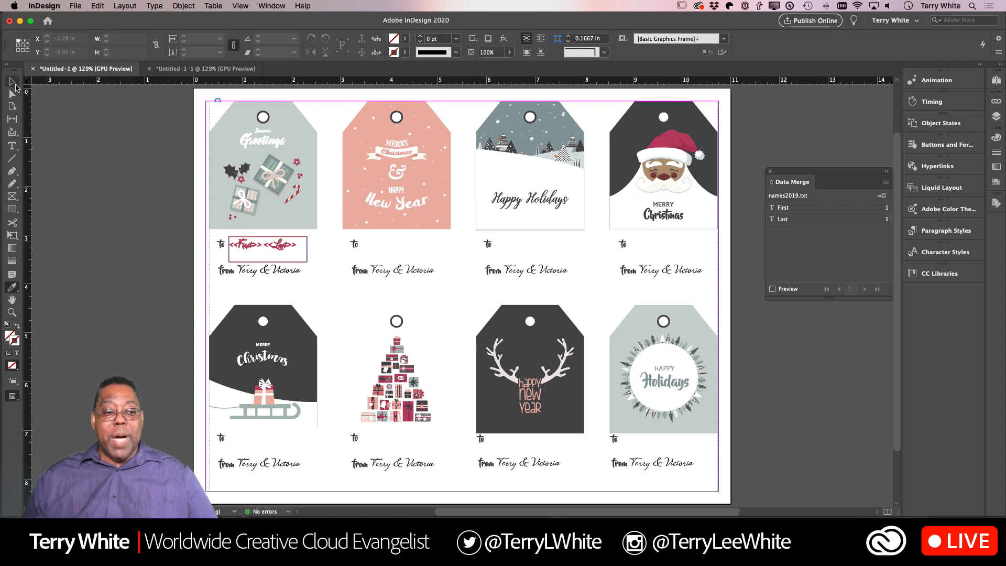
pyautogui.click(11, 81)
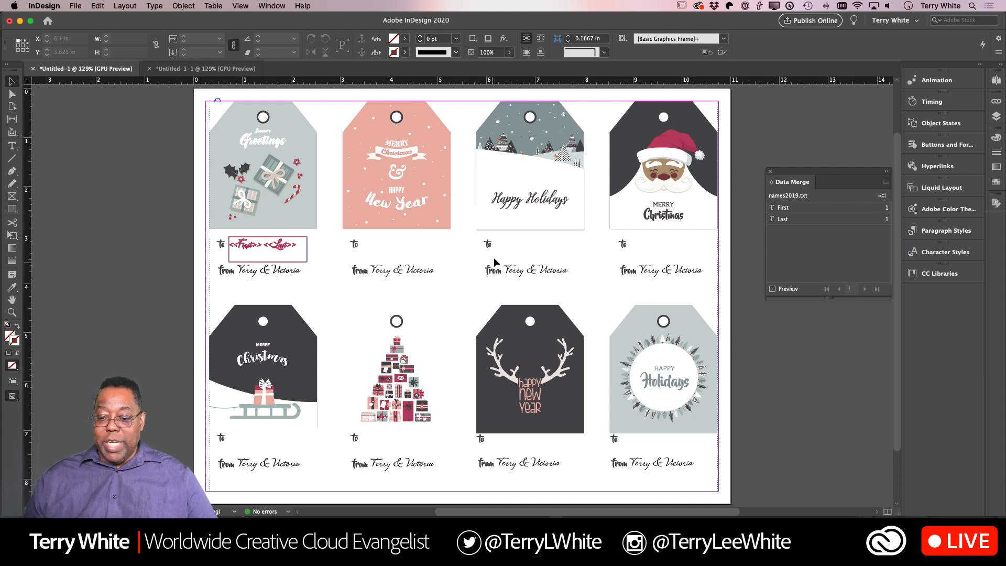
# - Preview the multiple record layout with the recoloured placeholders and generate a new merged document from all records
pyautogui.click(886, 182)
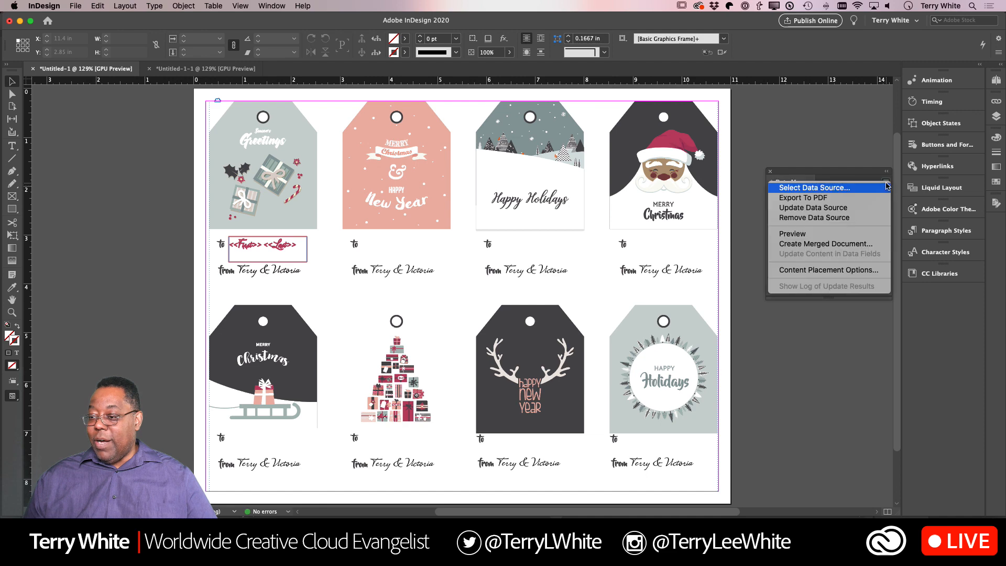
pyautogui.click(865, 244)
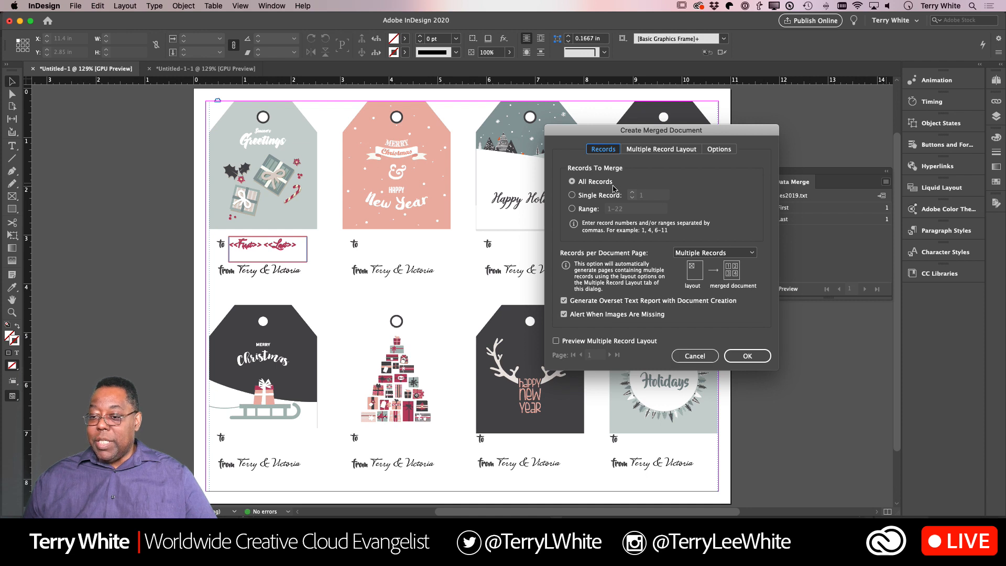
pyautogui.click(669, 151)
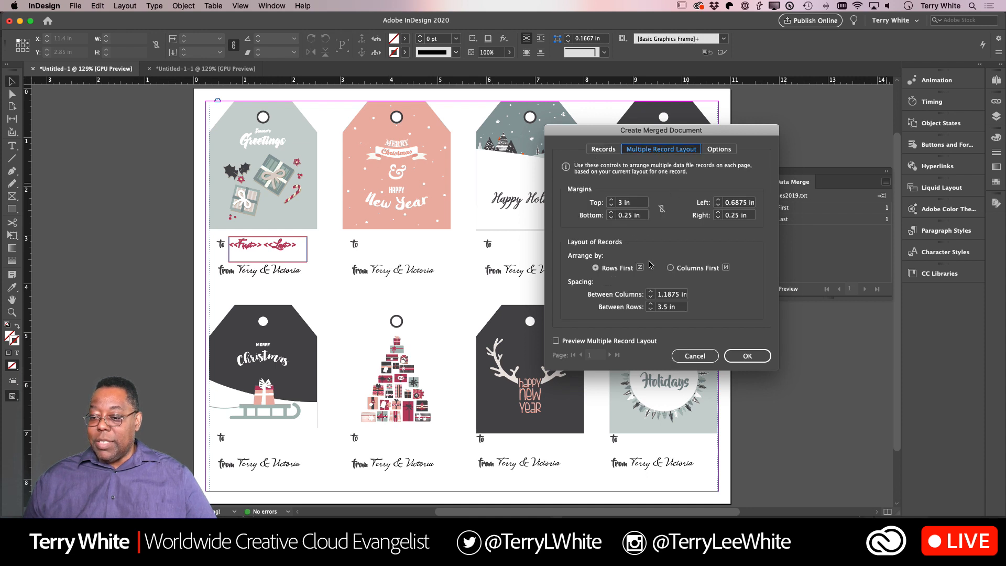
pyautogui.click(566, 341)
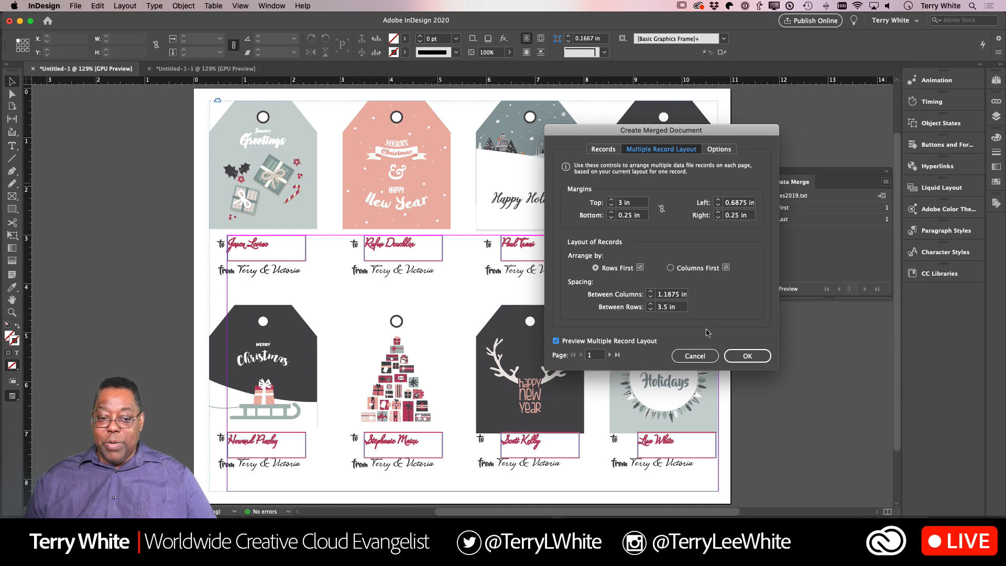
pyautogui.click(741, 357)
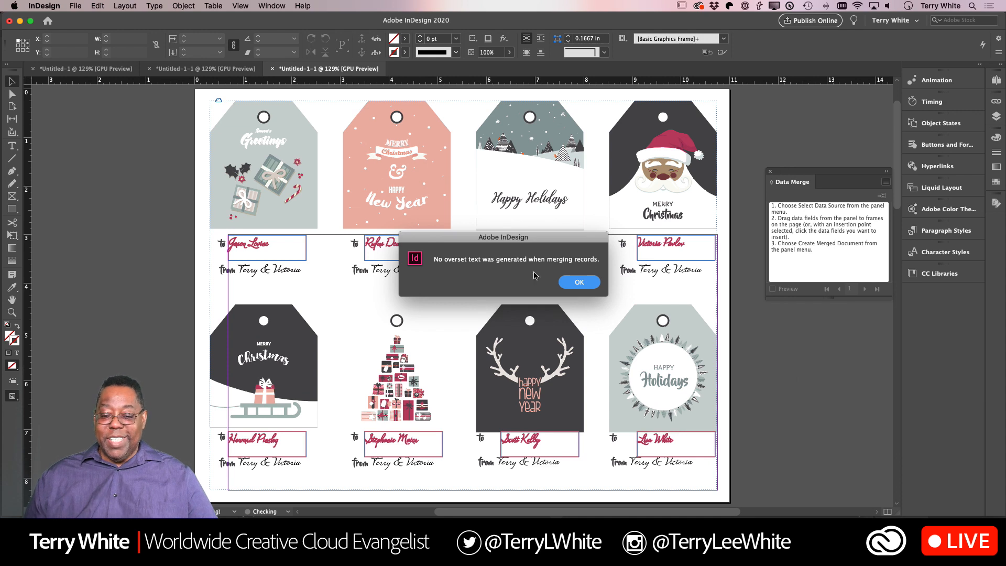
pyautogui.click(579, 282)
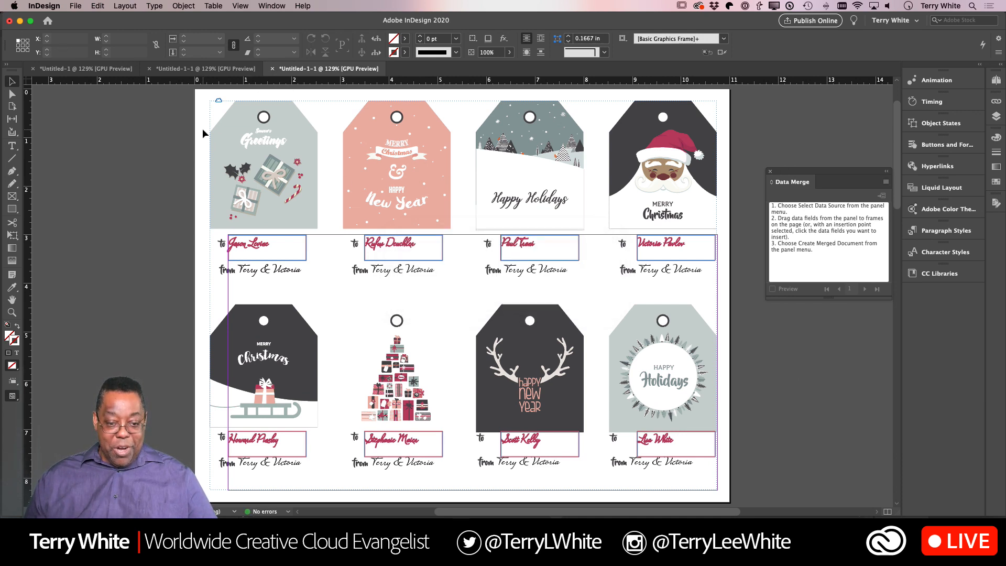
# - View the newly merged tags in Preview screen mode to check the red names and their frames
pyautogui.press('w')
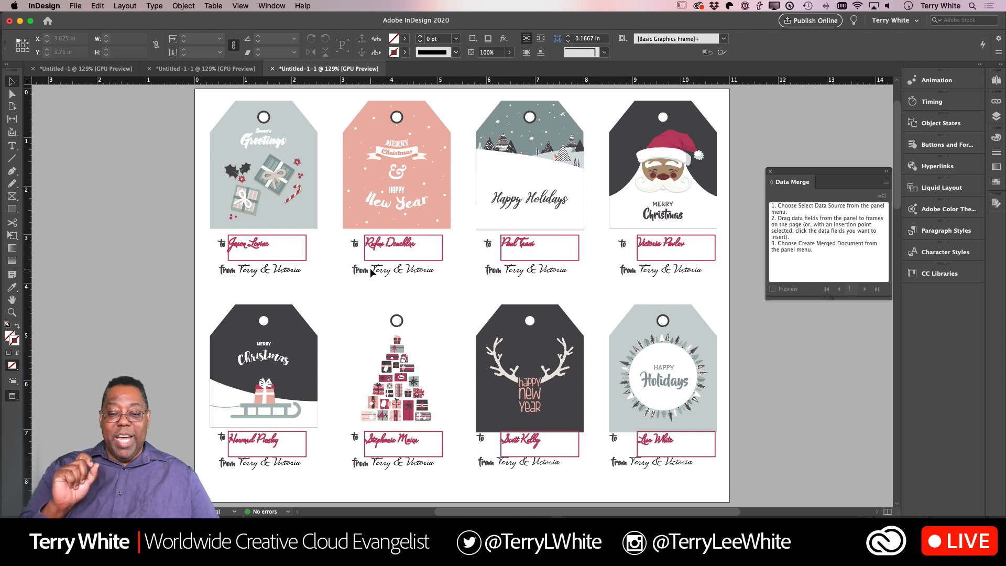
pyautogui.click(406, 253)
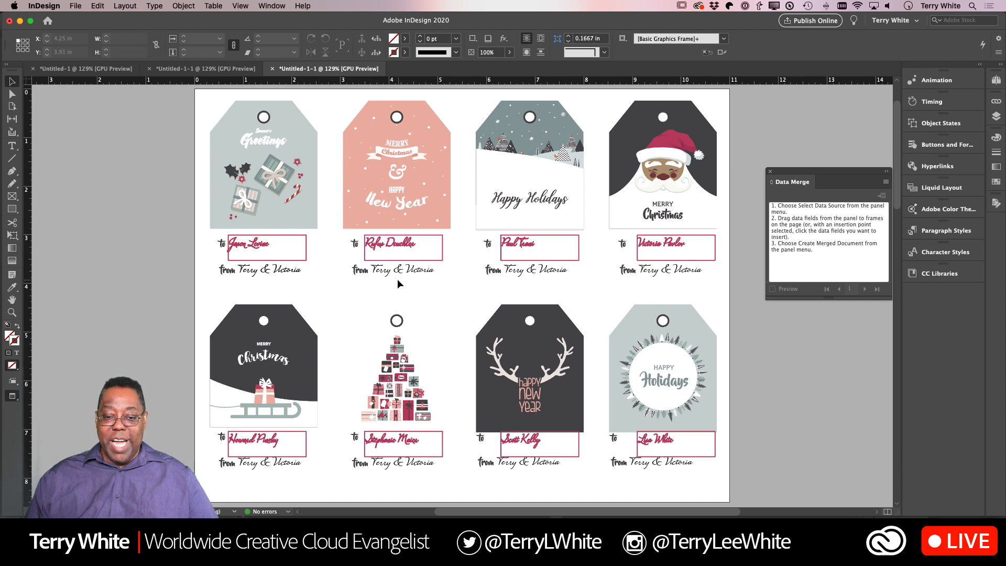
pyautogui.click(457, 257)
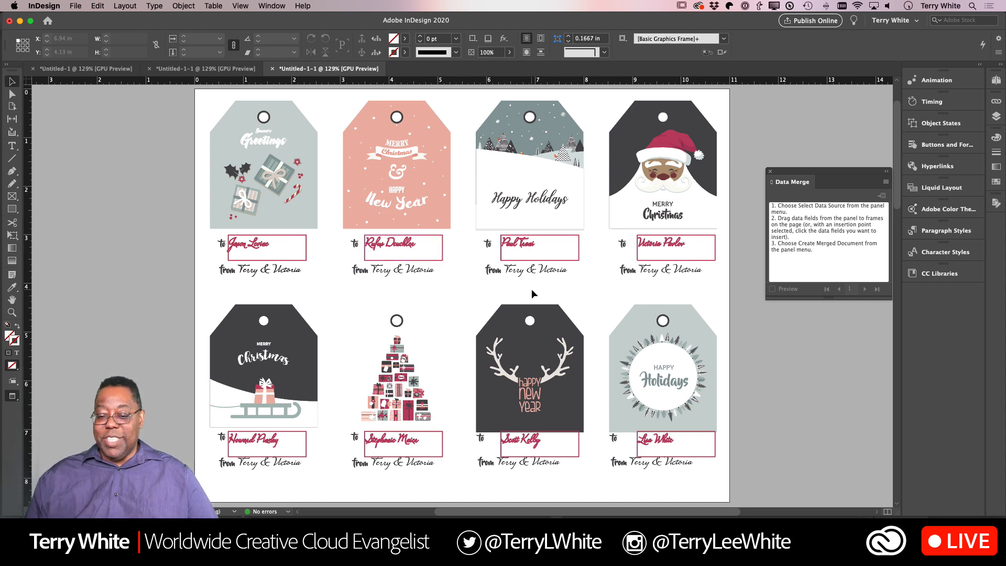